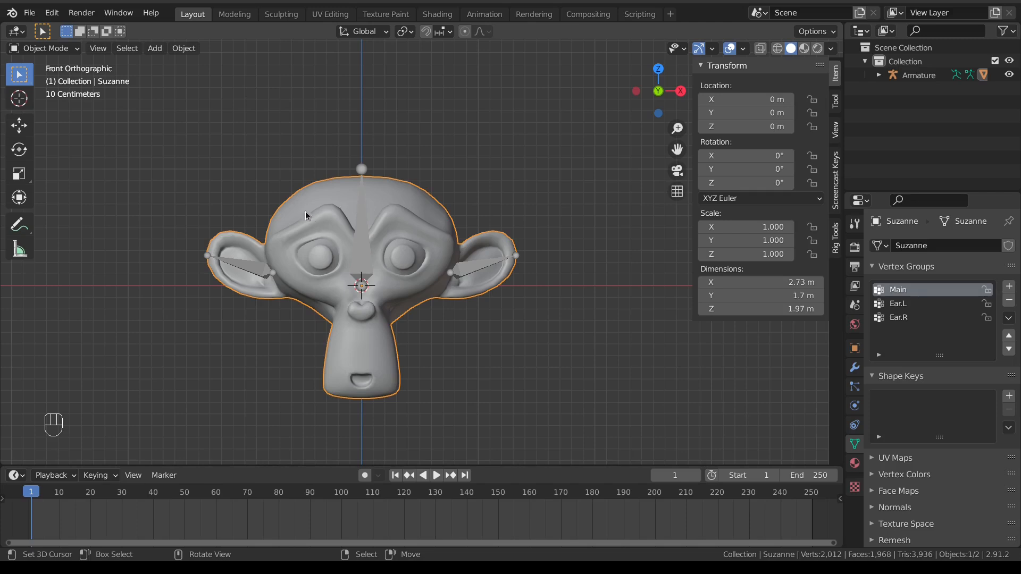
# Step: Switch the Suzanne mesh from Object Mode to Weight Paint mode
pyautogui.click(53, 52)
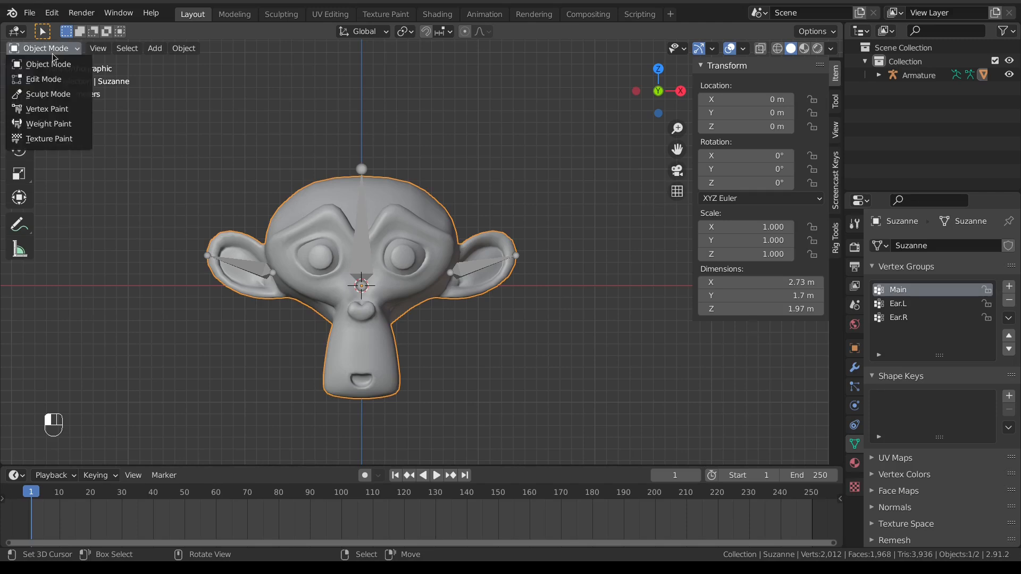
pyautogui.click(71, 125)
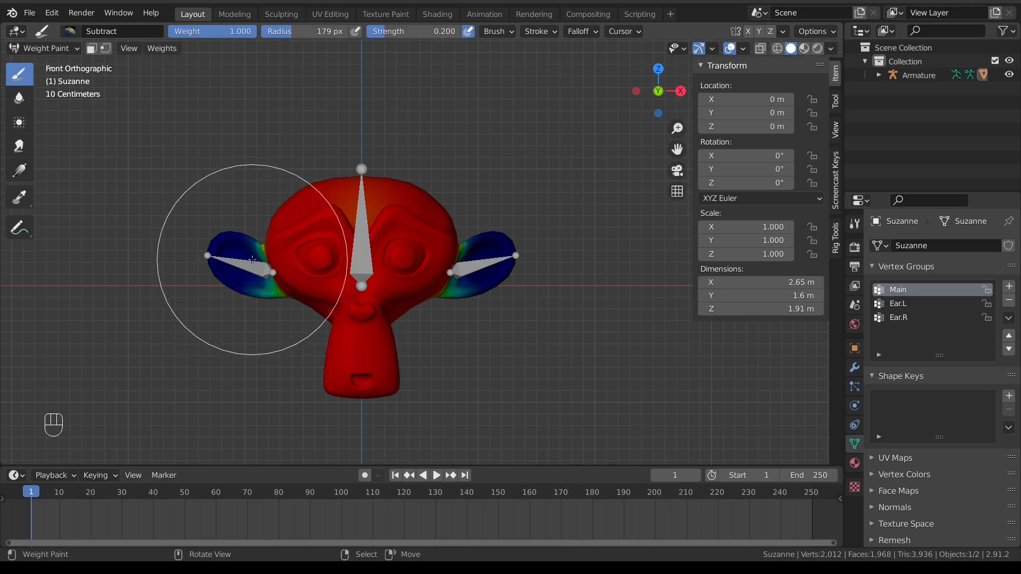
# Step: Toggle Suzanne between Object Mode and Weight Paint mode several times, ending in Weight Paint mode
pyautogui.press('Tab')
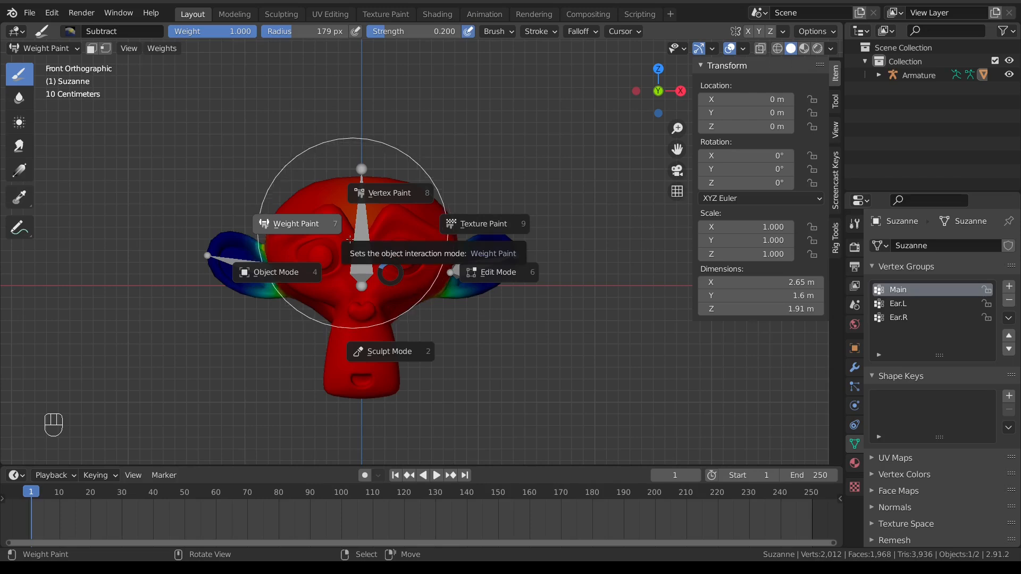
pyautogui.click(298, 269)
pyautogui.press('Tab')
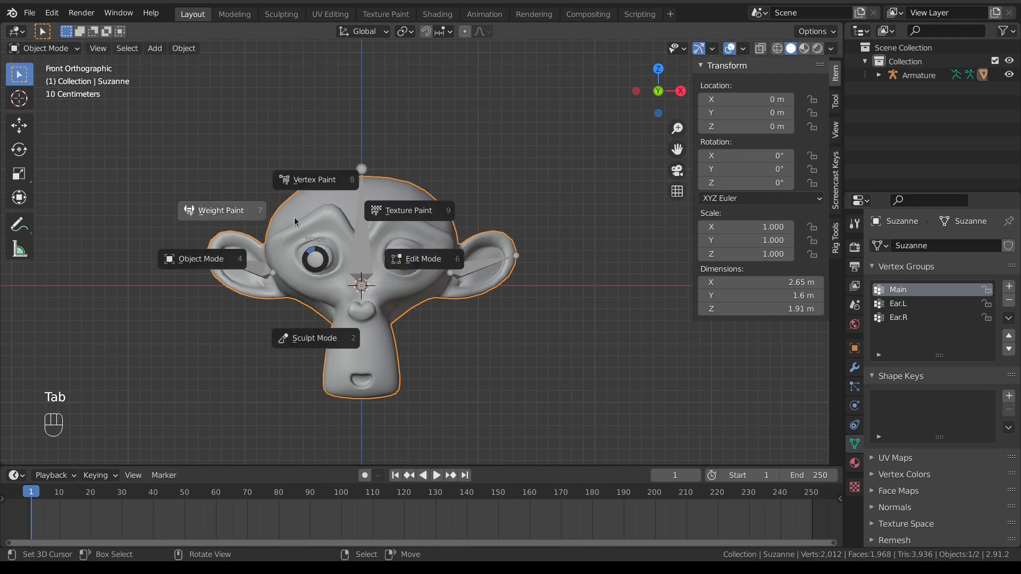
pyautogui.click(261, 214)
pyautogui.press('Tab')
pyautogui.click(234, 237)
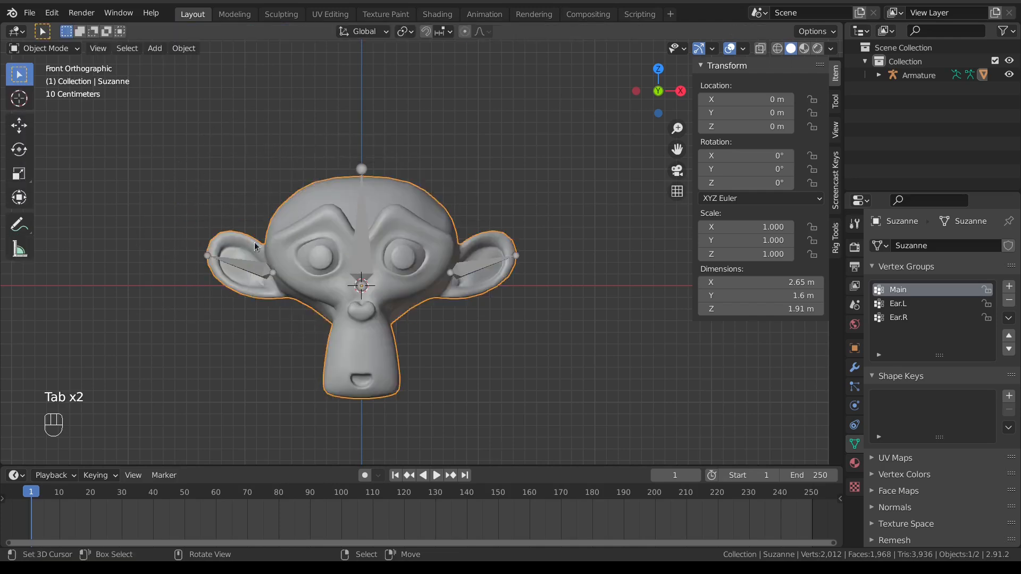
pyautogui.press('Tab')
pyautogui.click(243, 205)
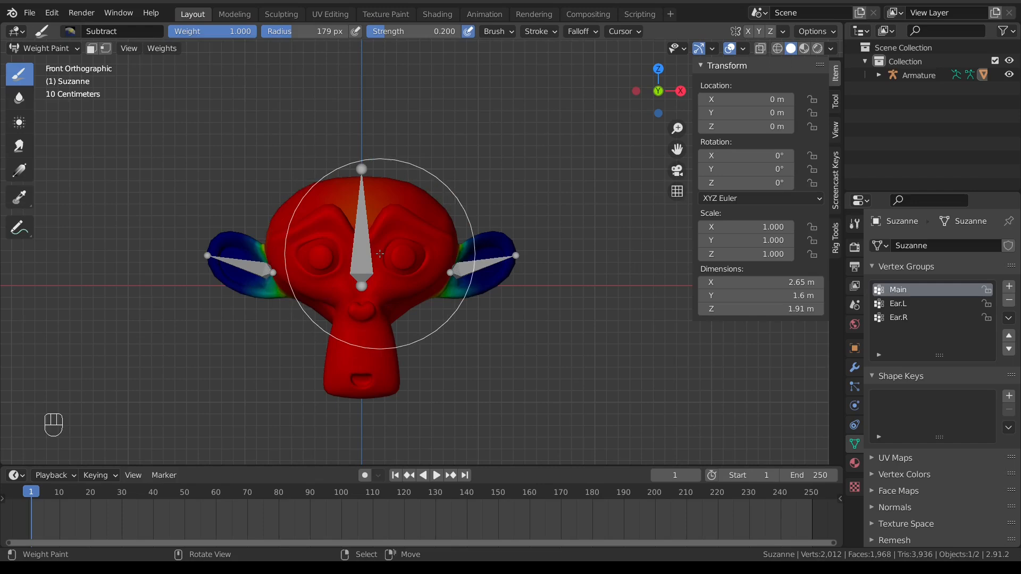
# Step: Examine the weights of the Ear.L and Ear.R vertex groups, then make the Main group active again
pyautogui.click(899, 304)
pyautogui.click(899, 317)
pyautogui.click(899, 304)
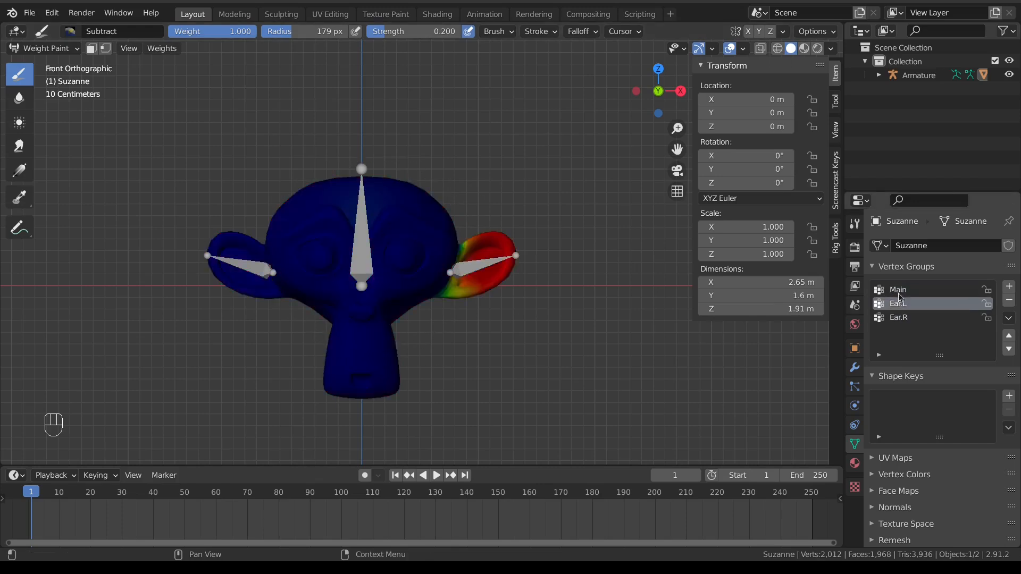
pyautogui.click(901, 290)
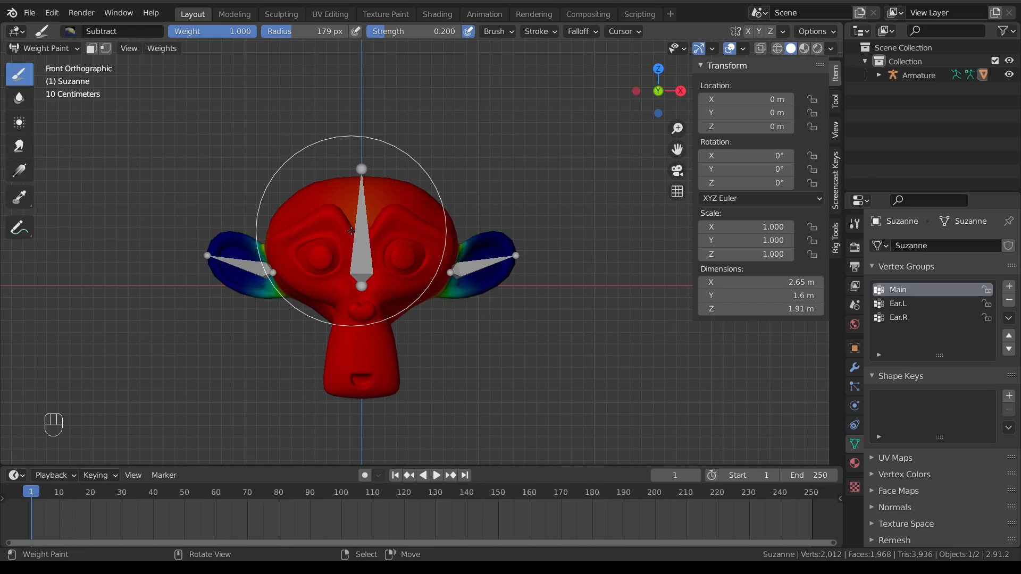
# Step: Return to Object Mode, select the armature, add the Suzanne mesh to the selection as active, and enter Weight Paint mode
pyautogui.press('Tab')
pyautogui.click(52, 12)
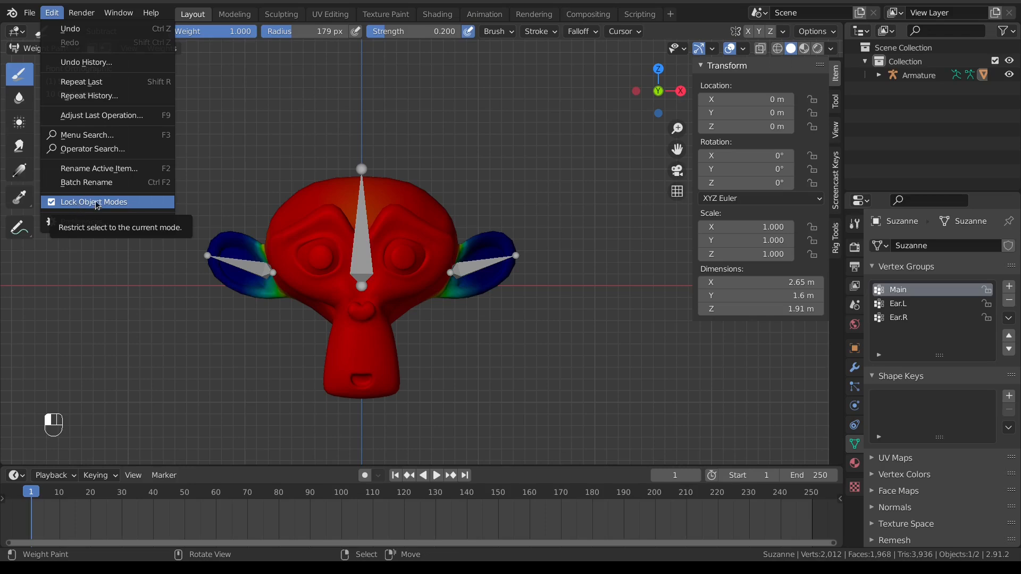
pyautogui.press('Tab')
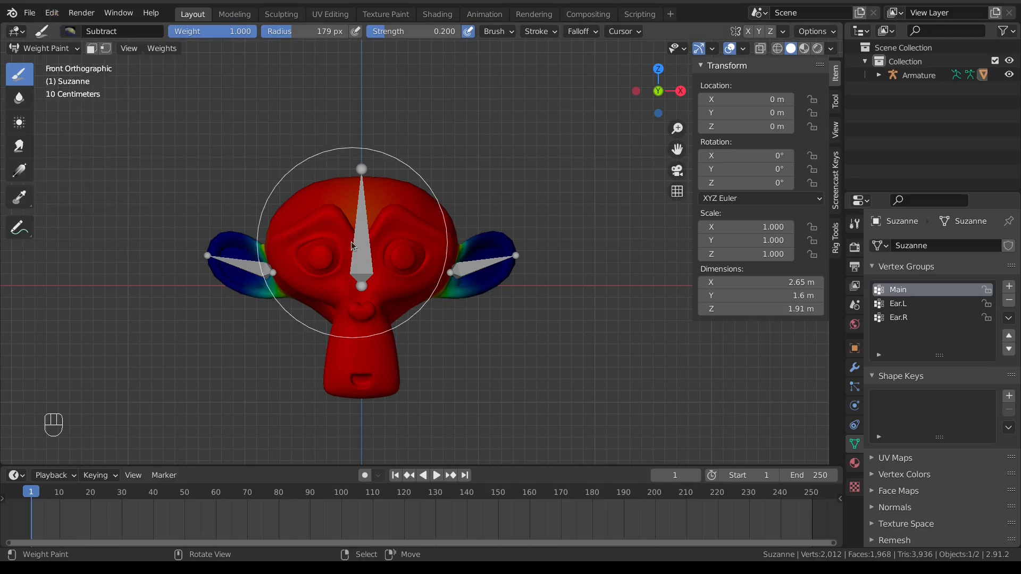
pyautogui.click(249, 242)
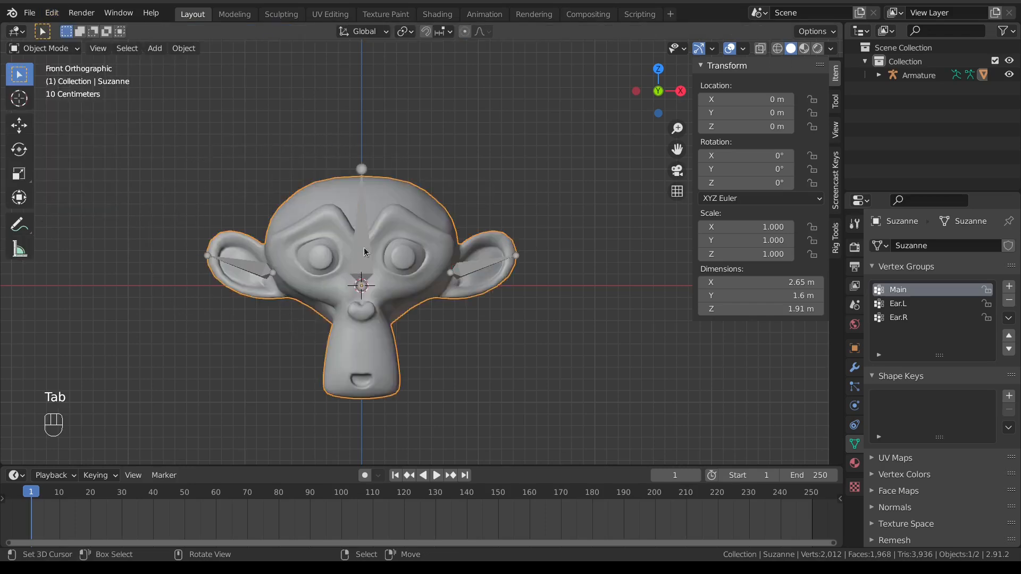
pyautogui.click(364, 232)
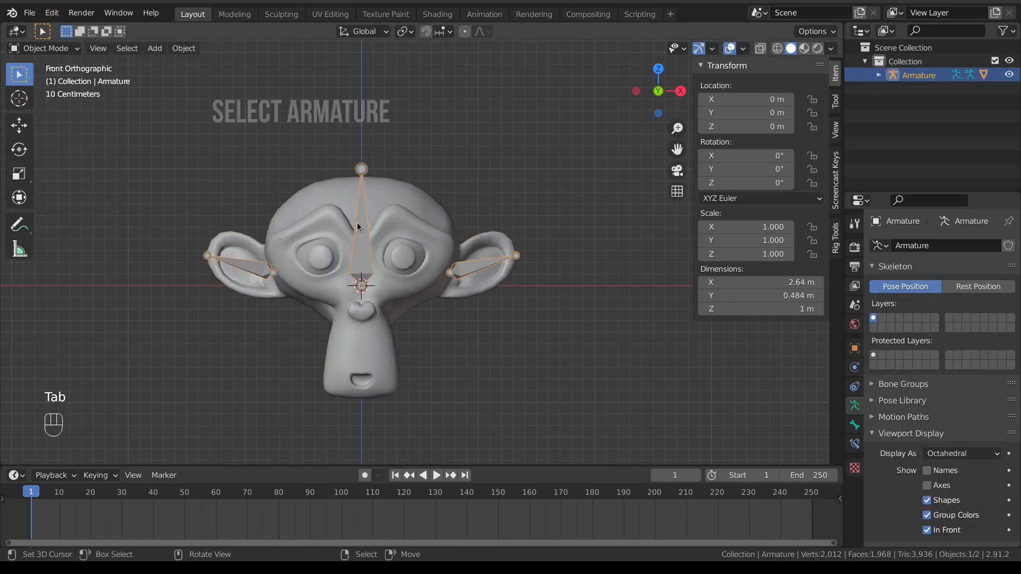
pyautogui.keyDown('shift'); pyautogui.click(315, 209); pyautogui.keyUp('shift')
pyautogui.press('Tab')
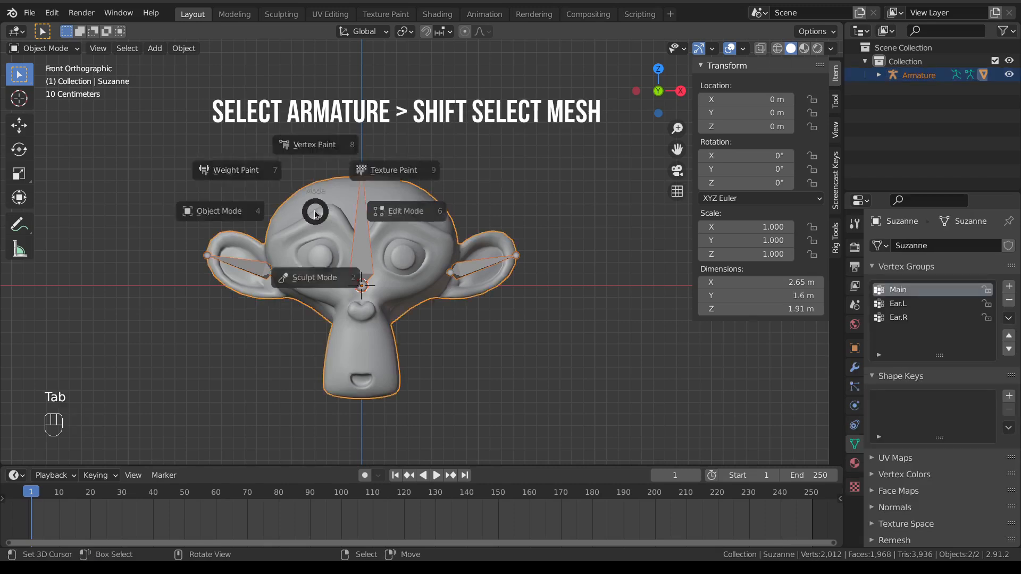
pyautogui.click(264, 165)
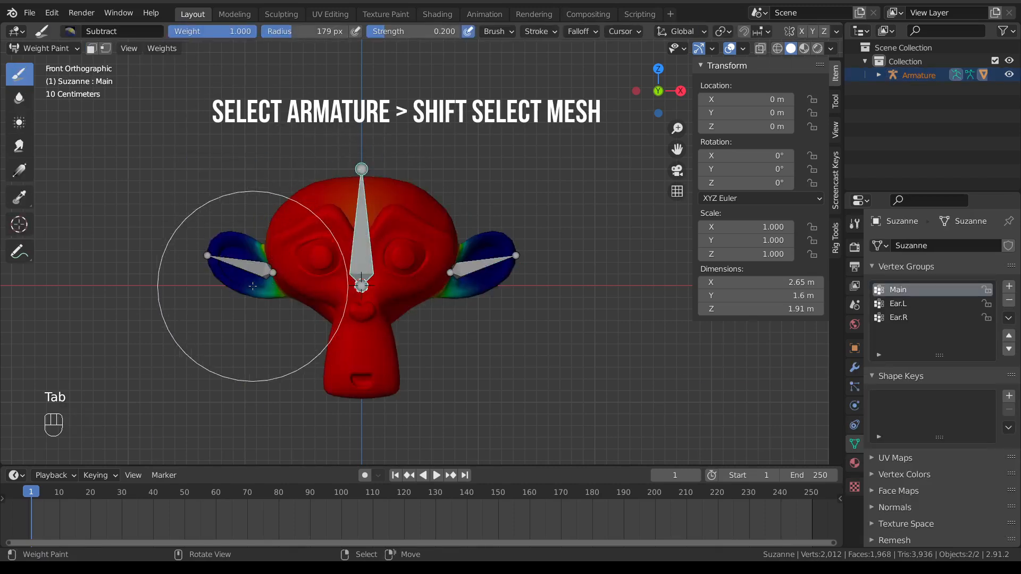
# Step: Select the Ear.R, Ear.L and Main bones one after another to inspect each bone's weights on the mesh
pyautogui.rightClick(234, 263)
pyautogui.rightClick(479, 263)
pyautogui.rightClick(364, 242)
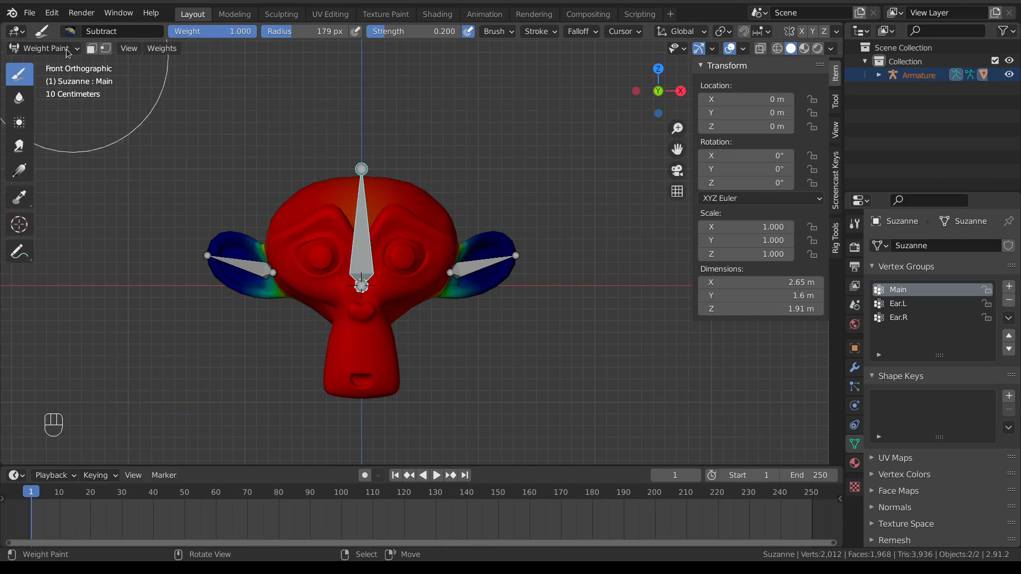
# Step: Turn off Lock Object Modes, then select the armature and put it into Pose Mode
pyautogui.click(52, 12)
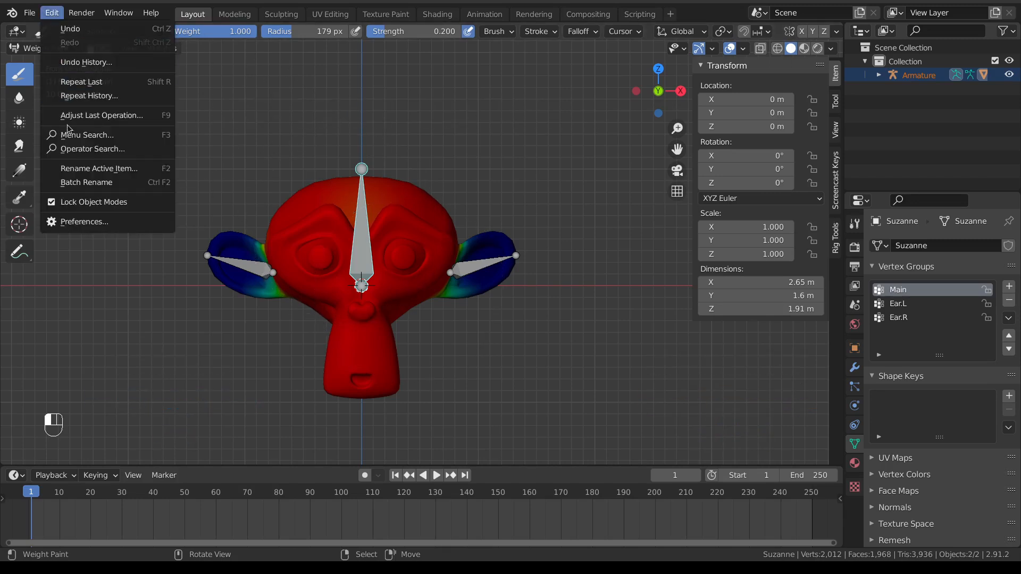
pyautogui.click(69, 204)
pyautogui.click(383, 228)
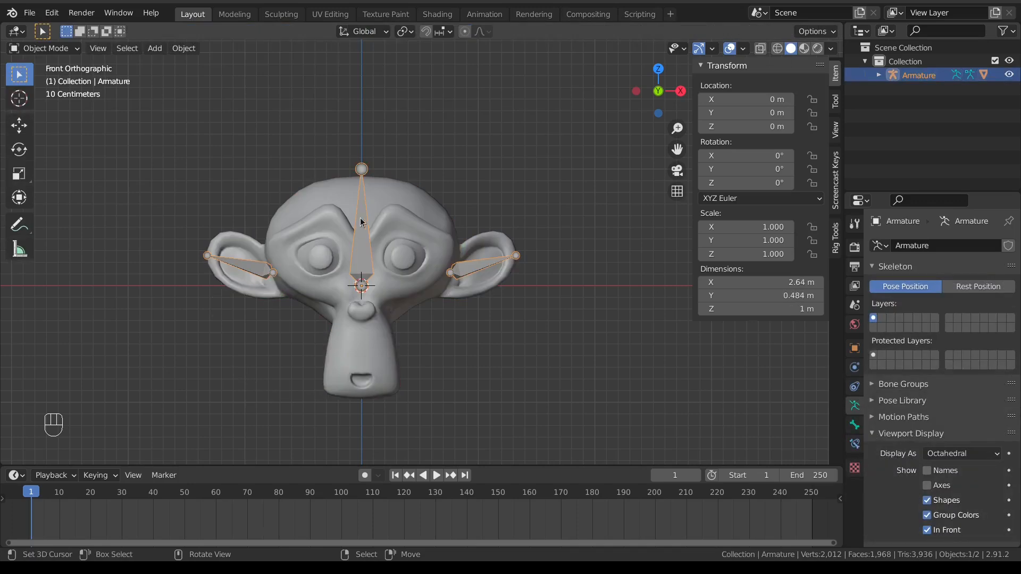
pyautogui.press('Tab')
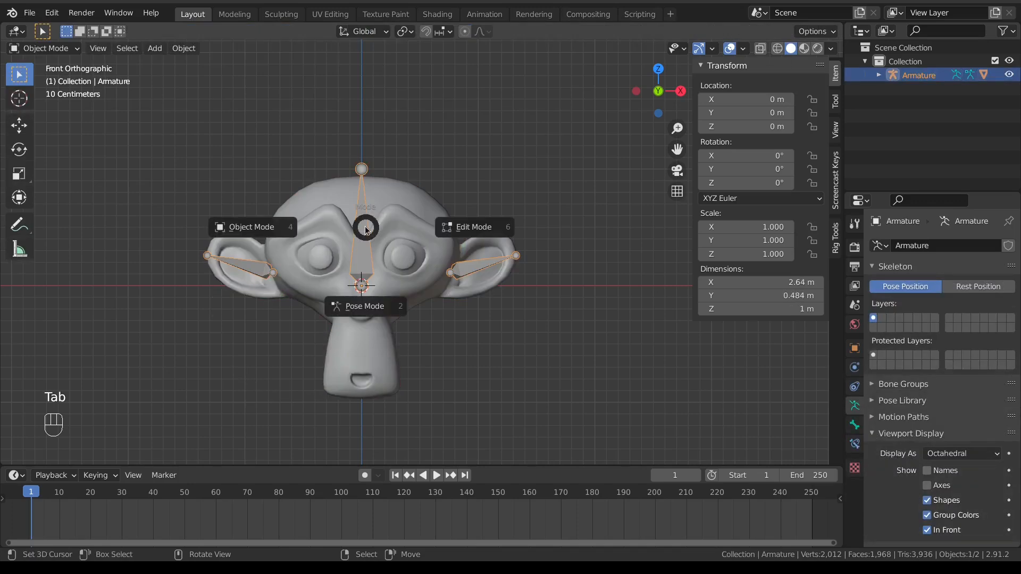
pyautogui.click(360, 304)
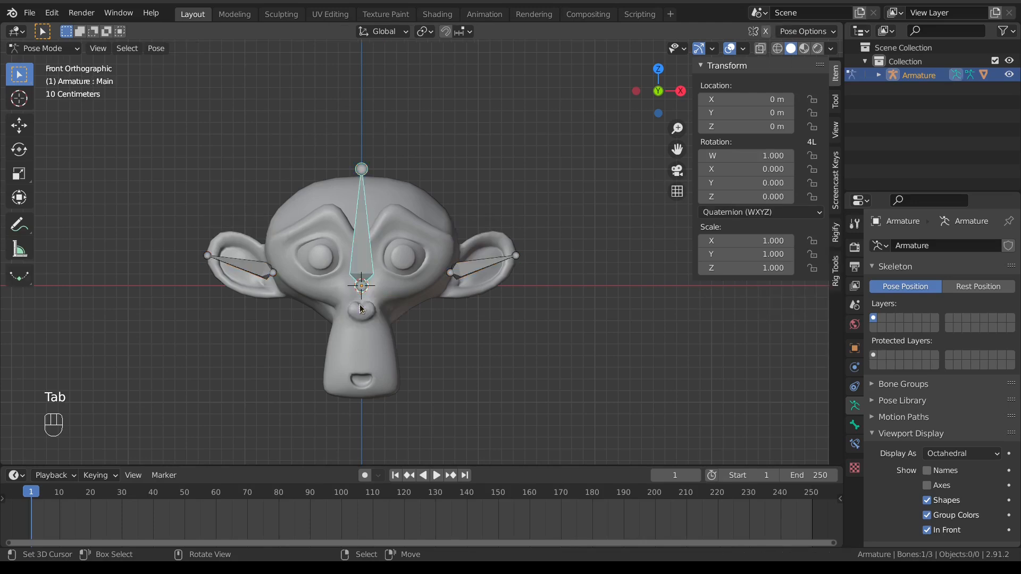
# Step: Select the Suzanne mesh while the armature stays in Pose Mode, and switch the mesh to Weight Paint mode
pyautogui.click(299, 209)
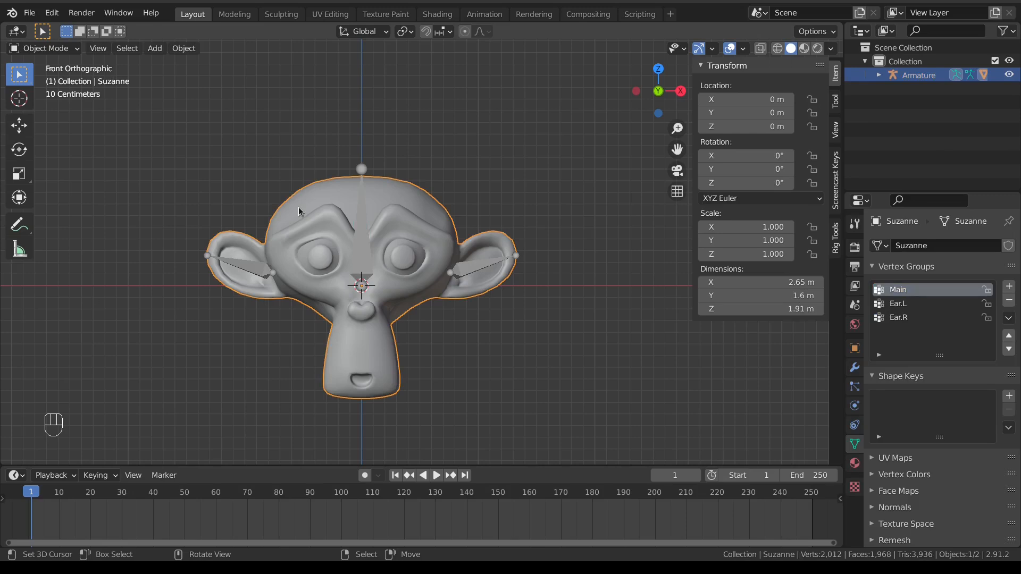
pyautogui.press('Tab')
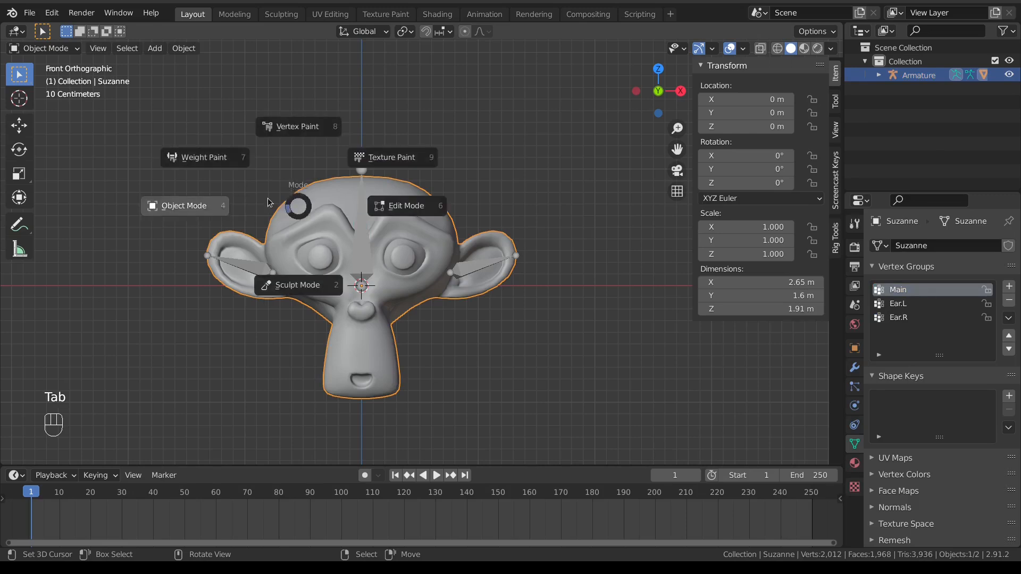
pyautogui.click(226, 162)
# Step: Pick the Ear.R bone, the Main bone and finally the Ear.L bone as the active weight group
pyautogui.rightClick(239, 266)
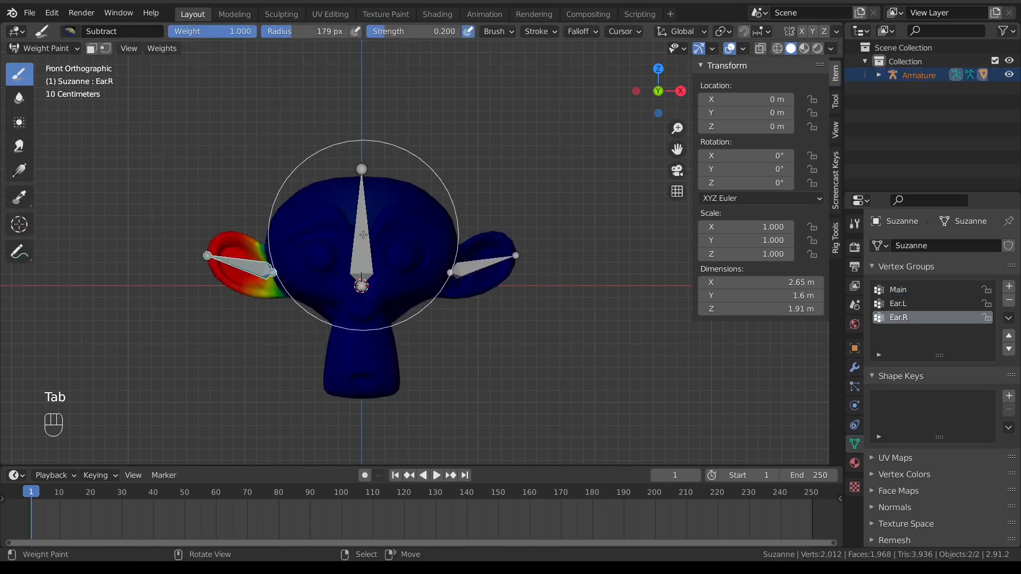
pyautogui.rightClick(364, 236)
pyautogui.rightClick(474, 269)
# Step: Check the Lock Object Modes setting without changing it
pyautogui.click(52, 13)
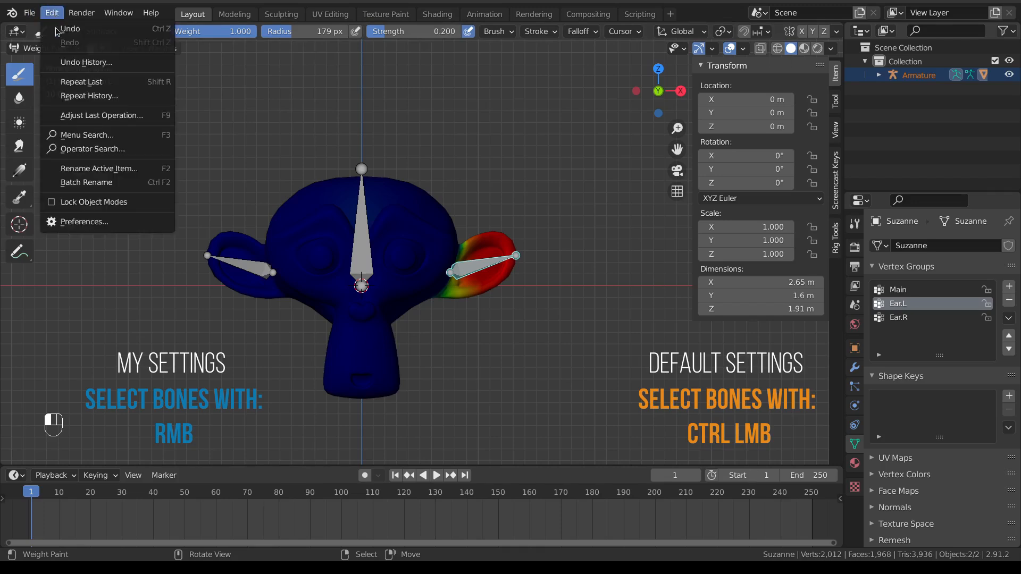
pyautogui.click(82, 203)
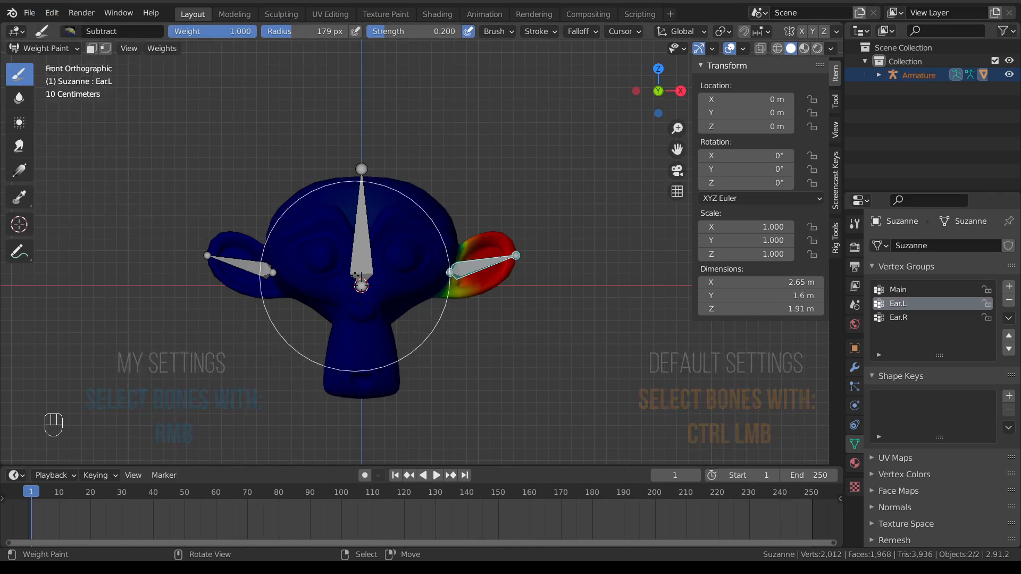
pyautogui.click(52, 12)
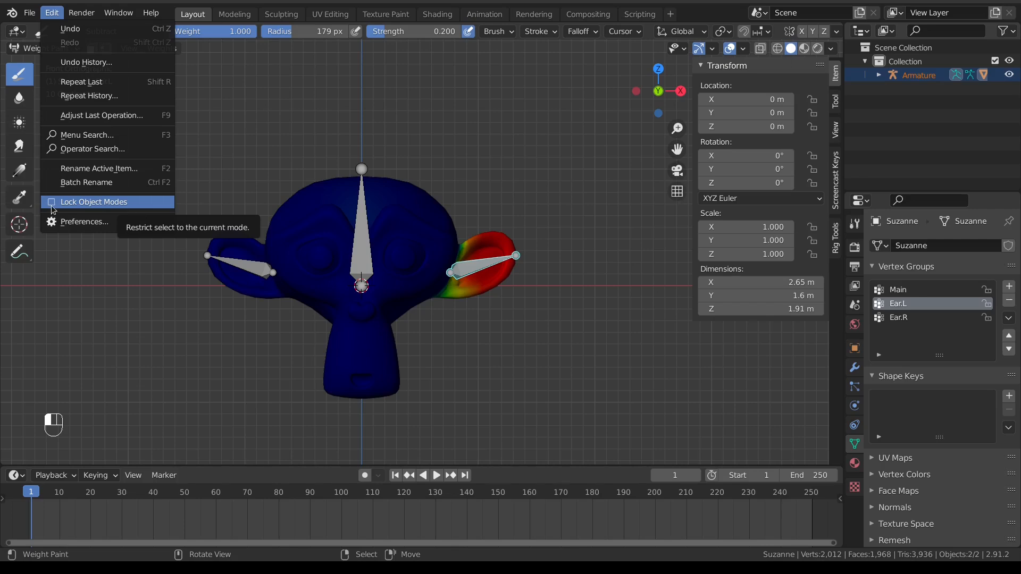
pyautogui.press('Escape')
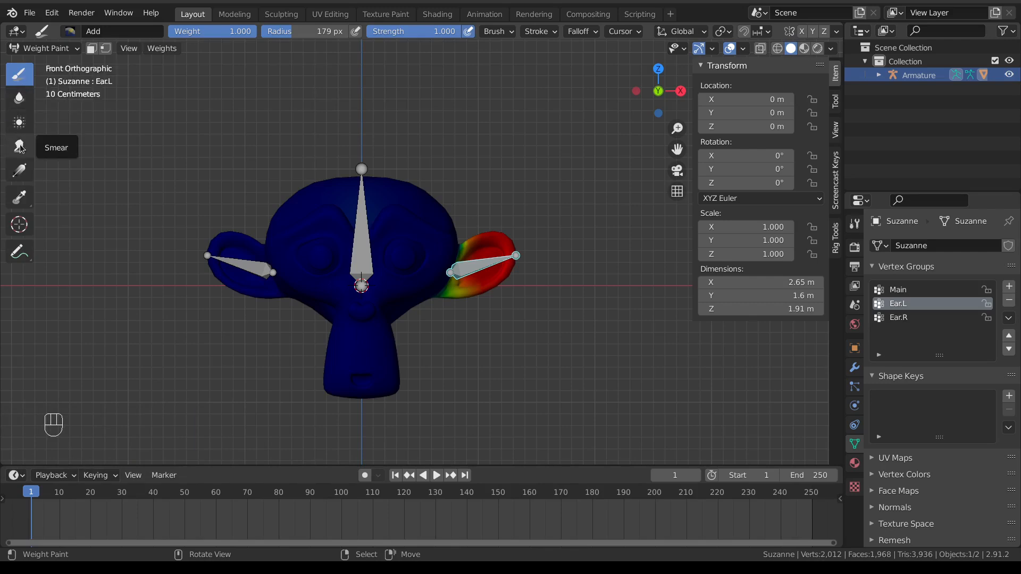
# Step: Look over the Draw tool's brush presets and the Gradient tool's options, and return to the Draw tool
pyautogui.click(25, 206)
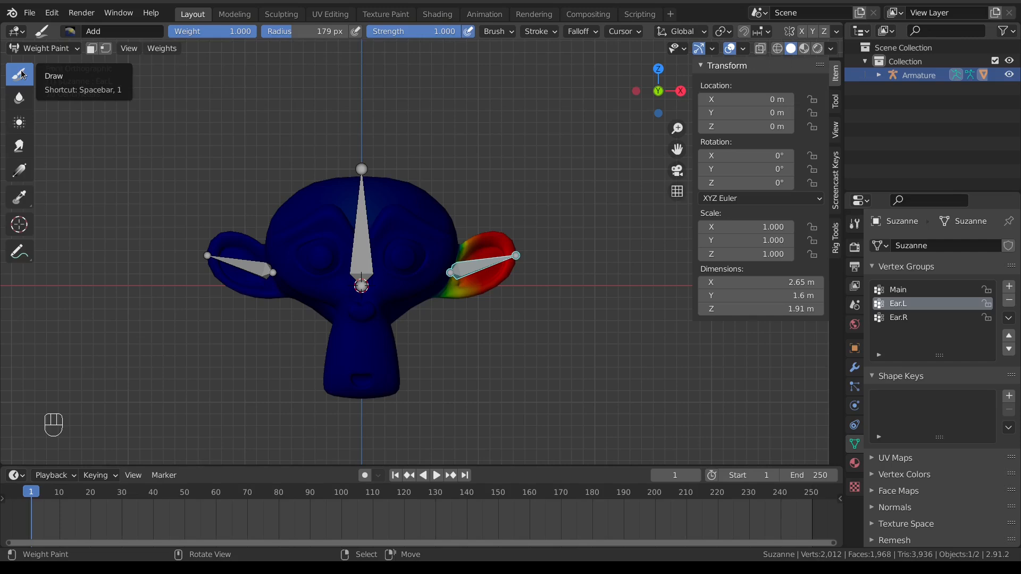
pyautogui.click(75, 28)
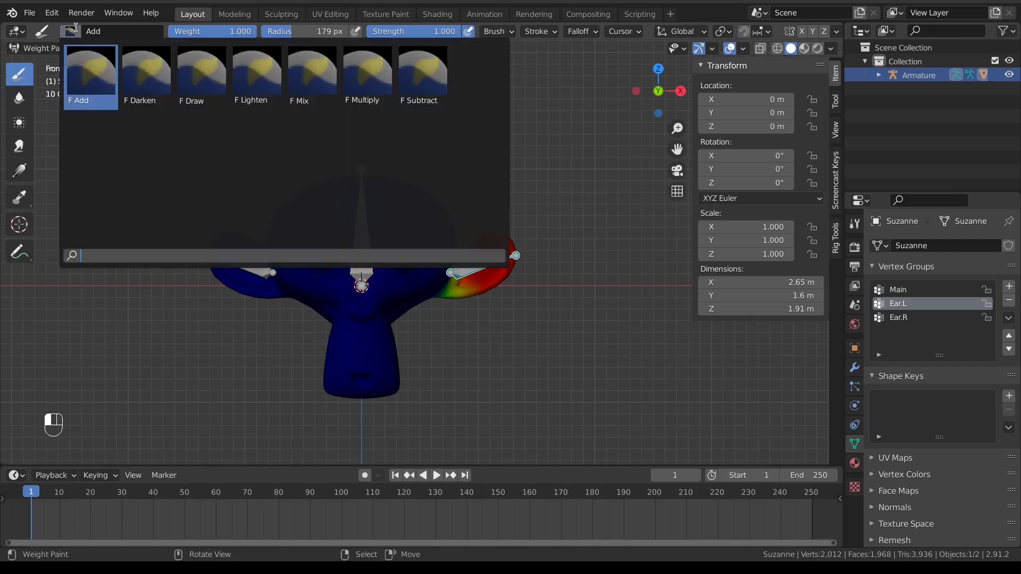
pyautogui.click(20, 170)
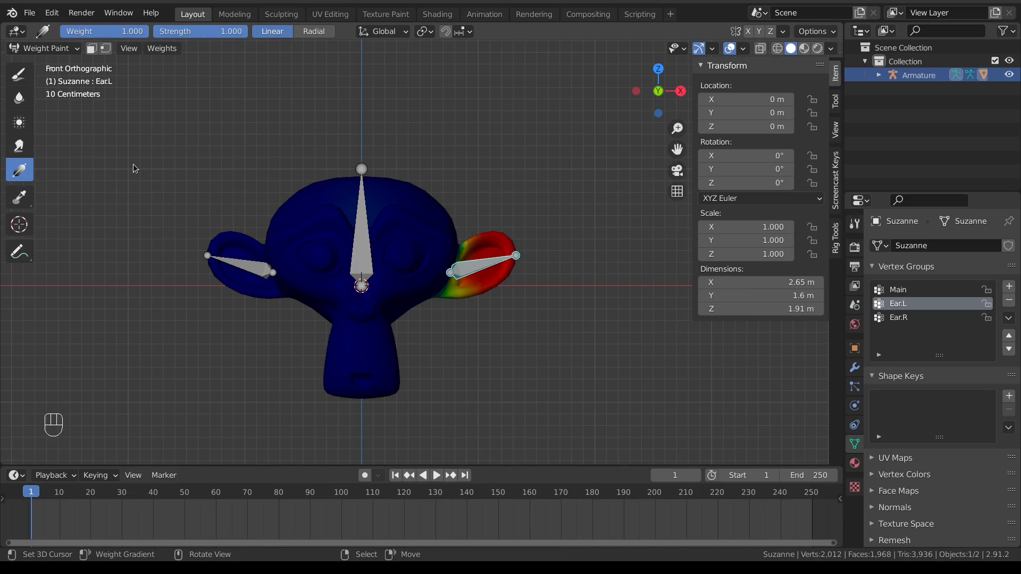
pyautogui.click(19, 75)
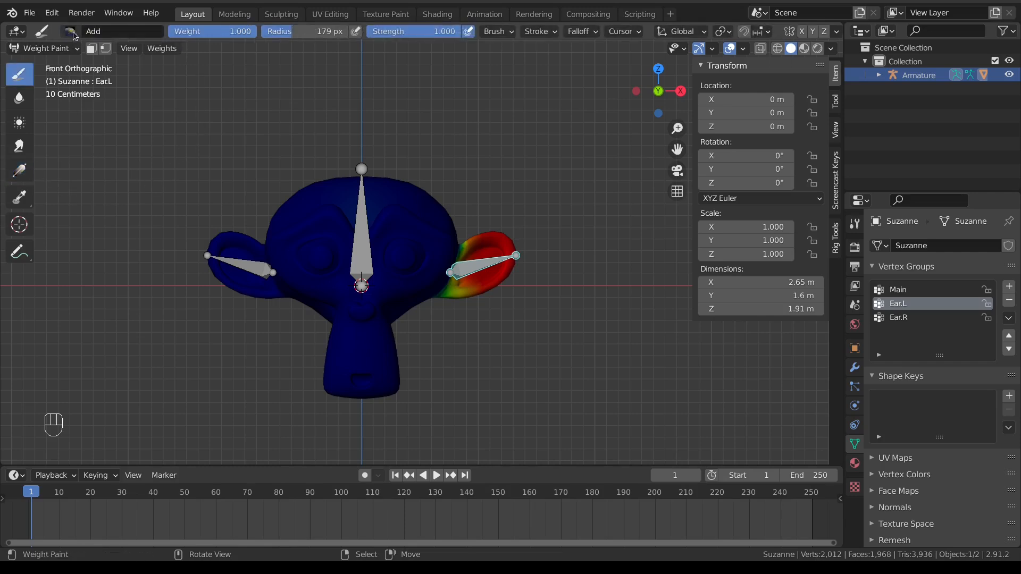
pyautogui.click(71, 31)
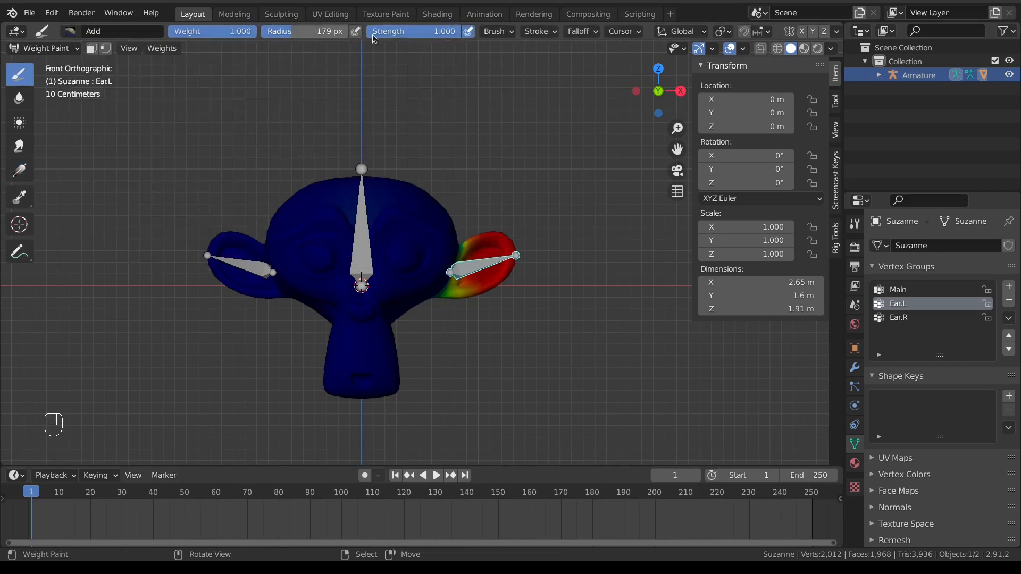
# Step: Display the active tool's brush settings in the sidebar and review the brush, falloff and cursor options of the Add brush
pyautogui.click(836, 103)
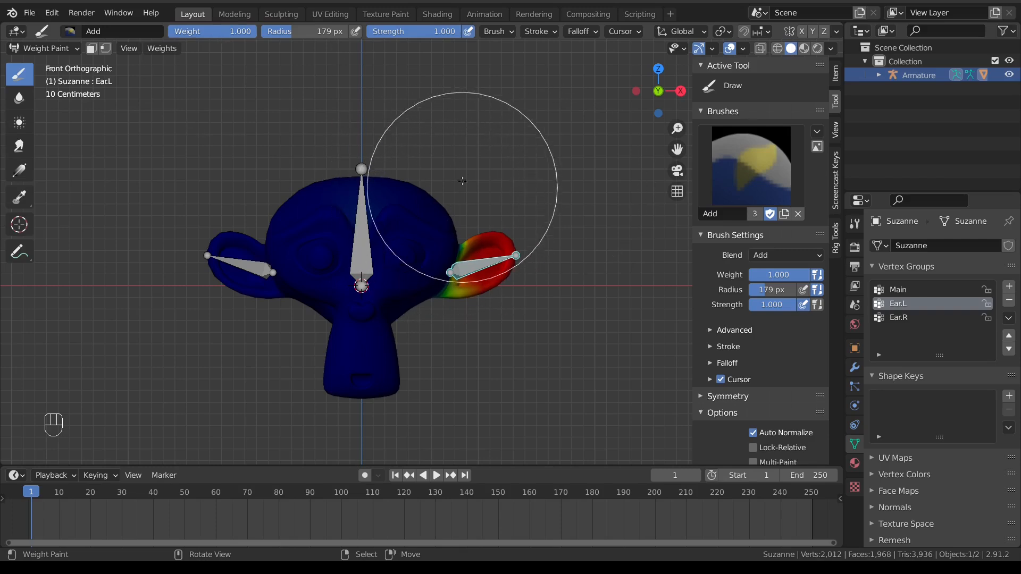
pyautogui.click(498, 33)
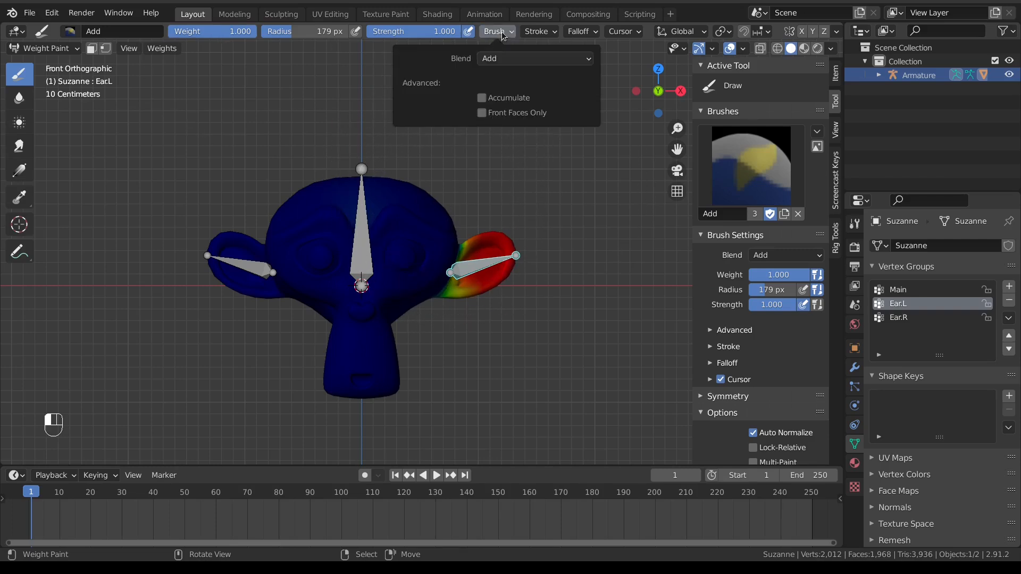
pyautogui.click(589, 31)
pyautogui.click(620, 33)
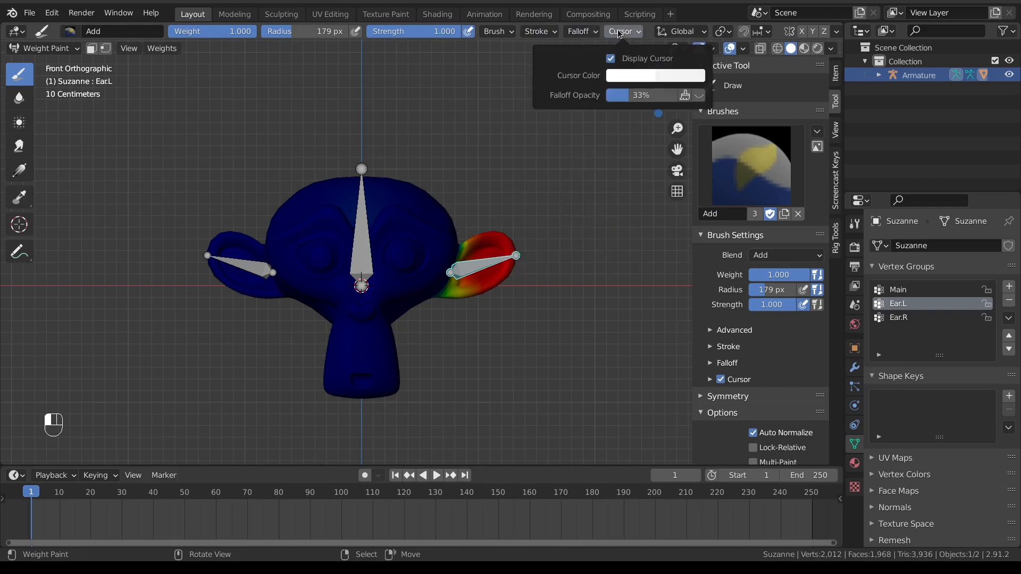
pyautogui.scroll(-2, 621, 33)
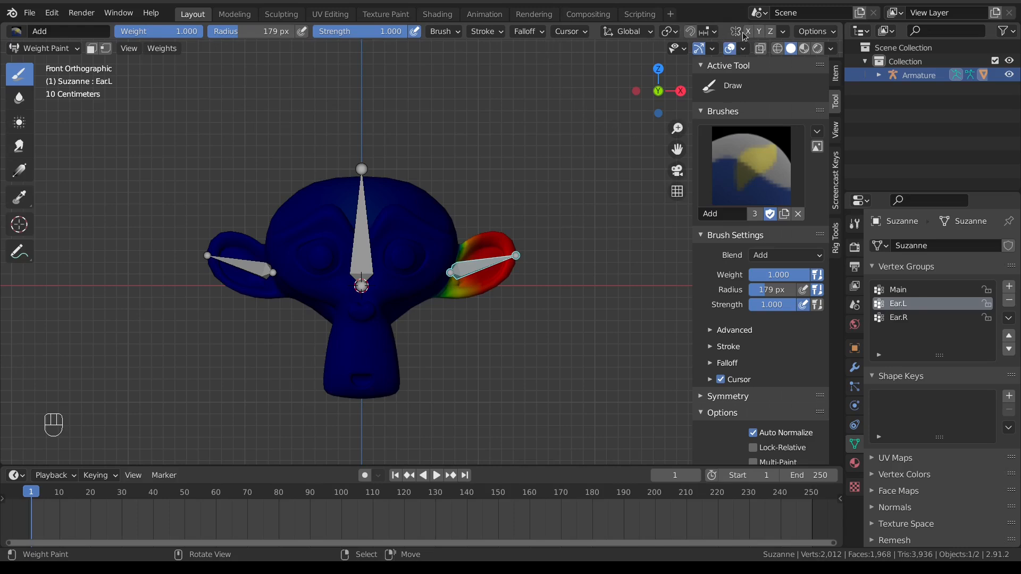
# Step: Turn off Auto Normalize in the weight paint options
pyautogui.click(813, 32)
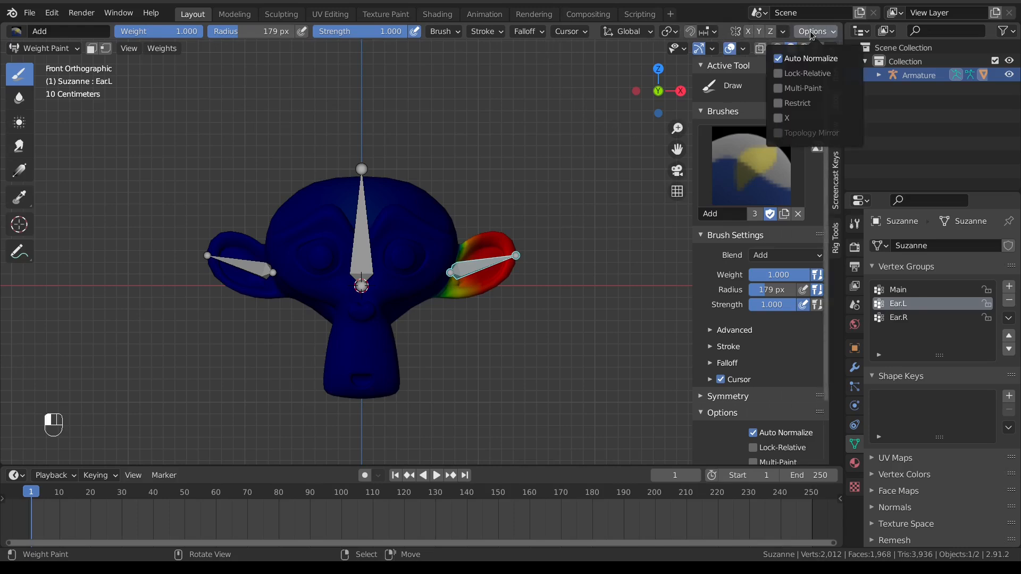
pyautogui.click(778, 59)
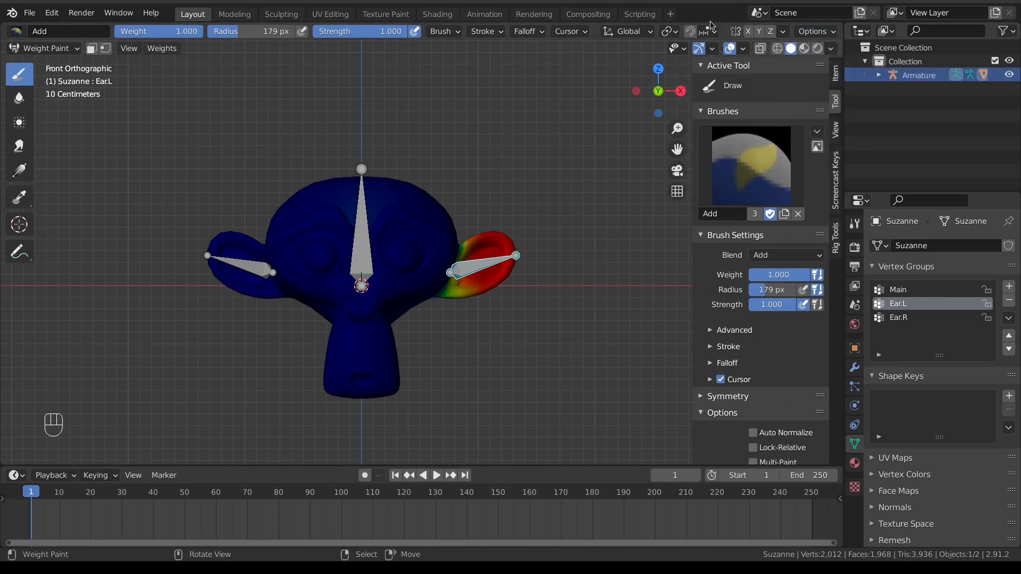
pyautogui.scroll(-4, 782, 346)
pyautogui.scroll(4, 786, 290)
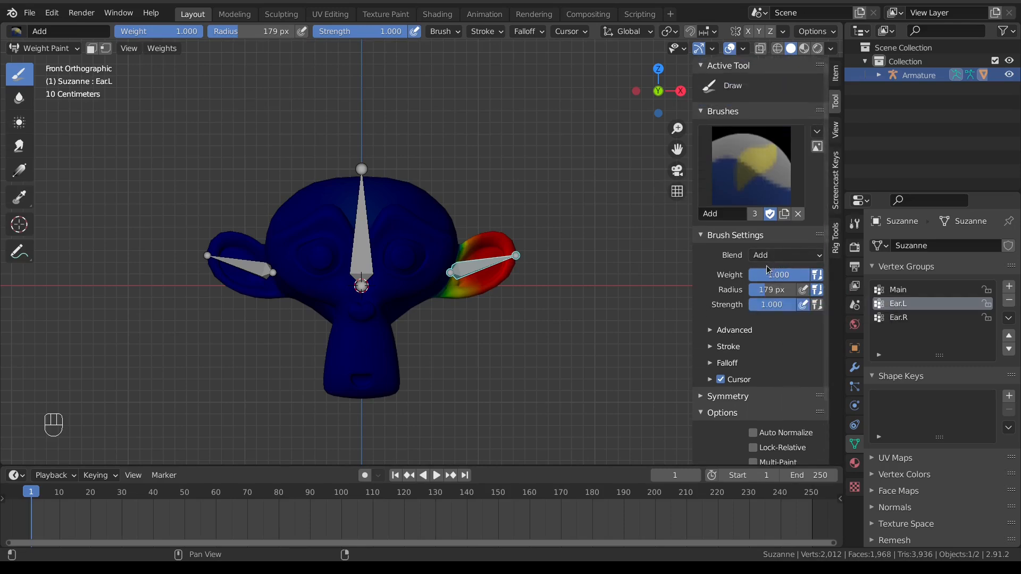
# Step: Look over the available brush presets and the blend modes of the Add brush
pyautogui.click(13, 32)
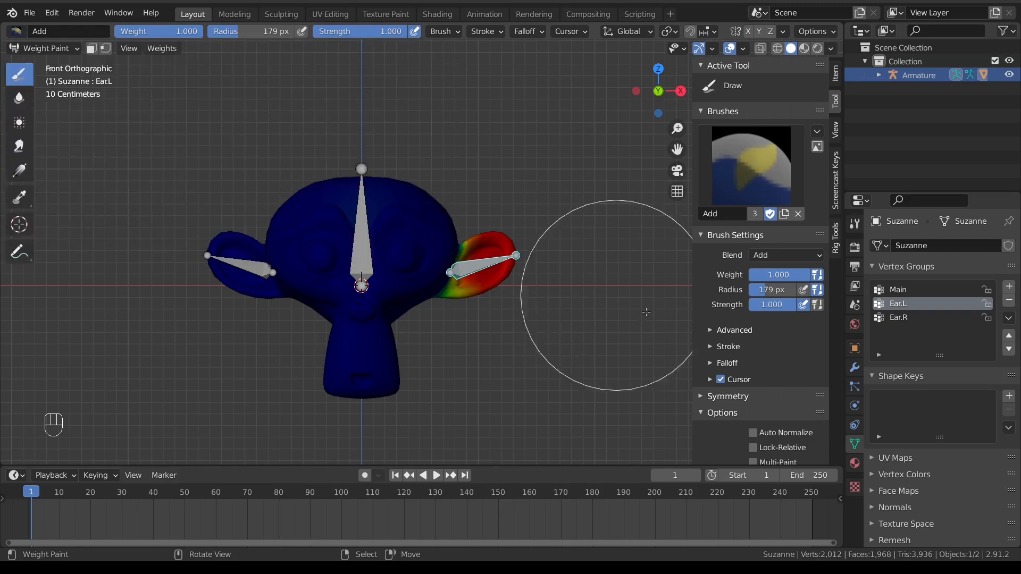
pyautogui.click(778, 256)
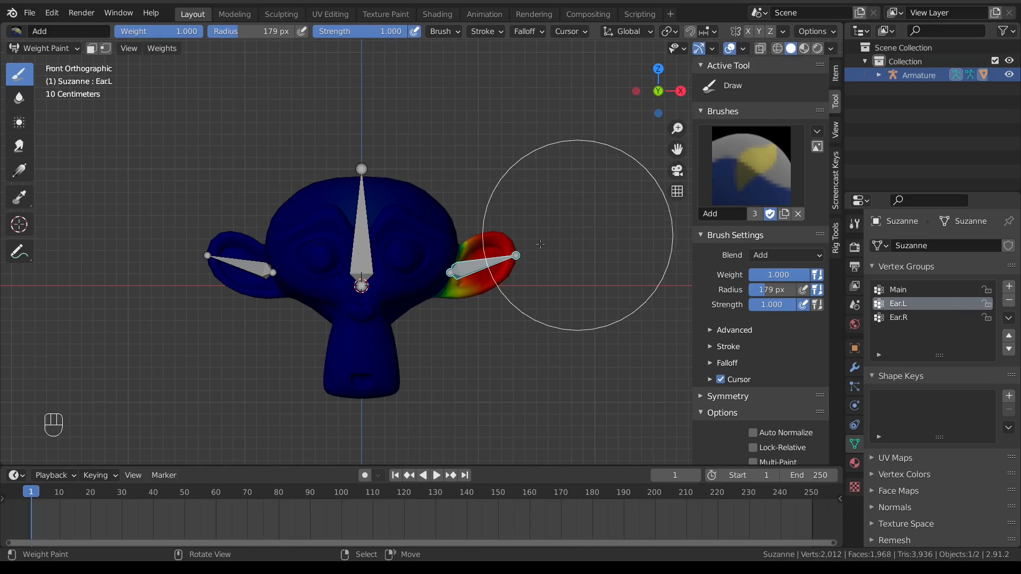
pyautogui.click(16, 30)
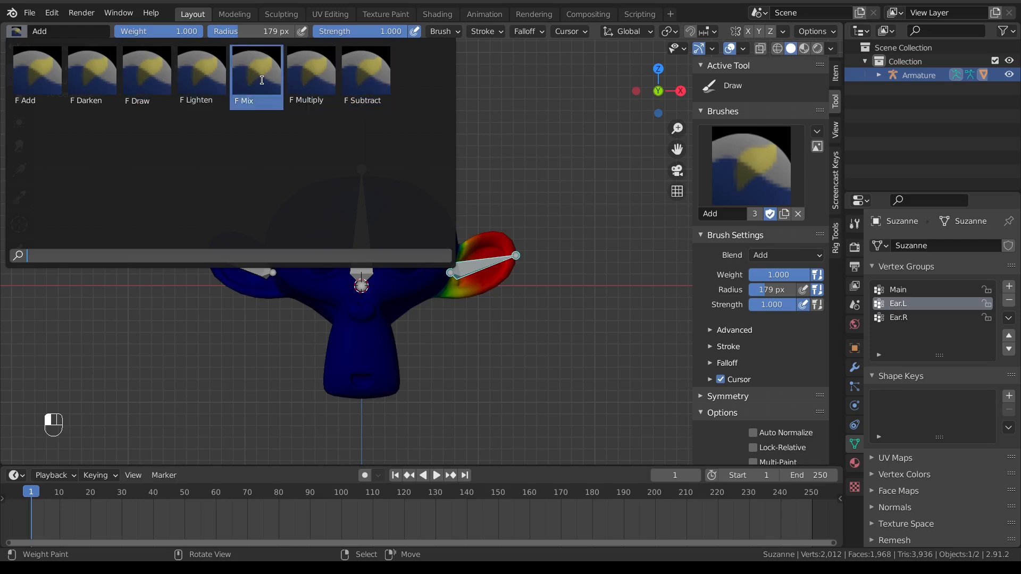
# Step: With the Add brush, paint weight 1.000 over the face half beside the Ear.L bone and weight 0.479 over the other half
pyautogui.moveTo(448, 182)
pyautogui.mouseDown()
pyautogui.moveTo(428, 410)
pyautogui.moveTo(433, 251)
pyautogui.moveTo(388, 228)
pyautogui.mouseUp()
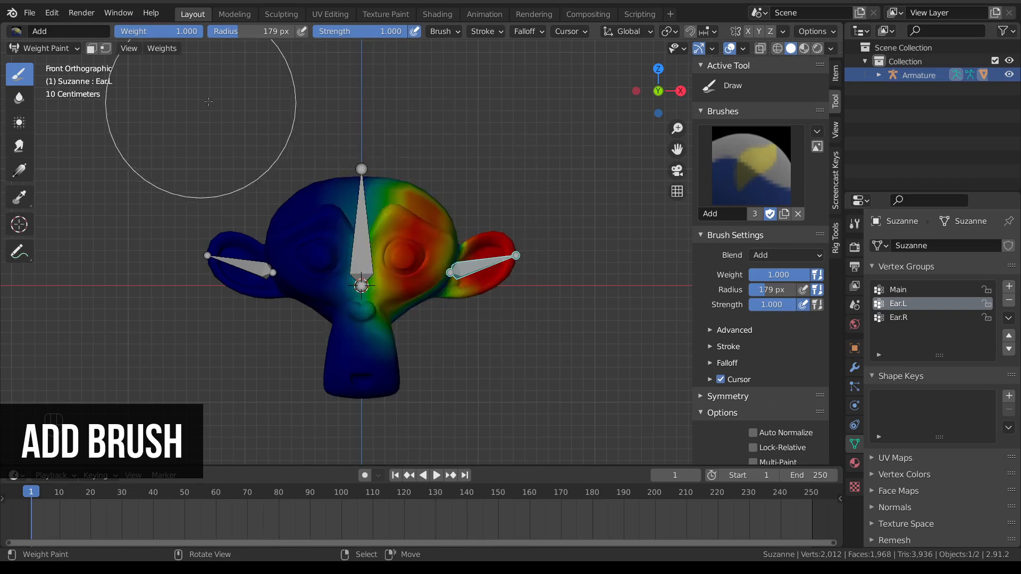
pyautogui.moveTo(193, 31); pyautogui.dragTo(151, 32)
pyautogui.moveTo(305, 187)
pyautogui.mouseDown()
pyautogui.moveTo(301, 312)
pyautogui.moveTo(348, 255)
pyautogui.mouseUp()
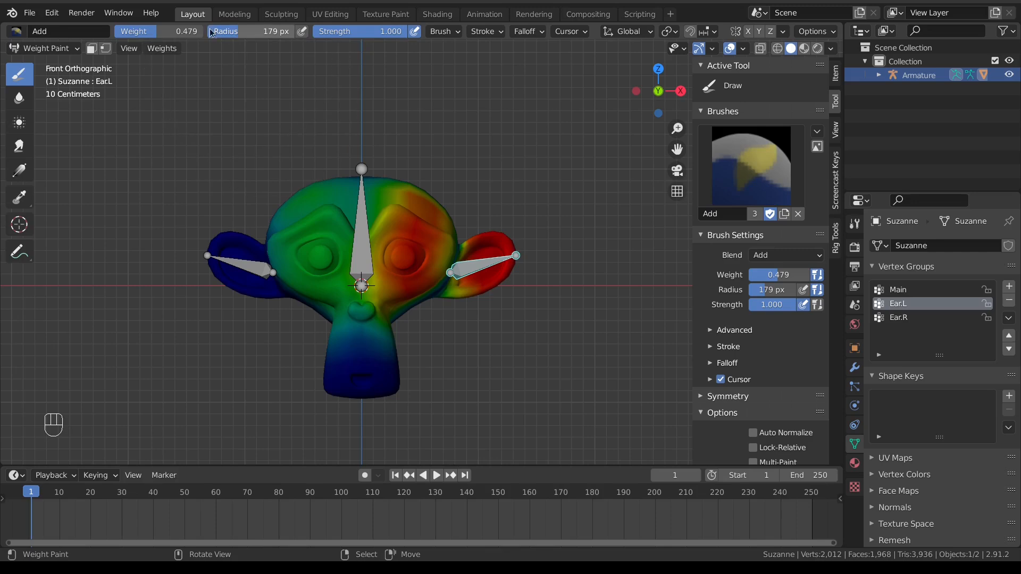
# Step: Set the Add brush to radius 56 px, weight 1.000 and strength 0.239, and paint over the eye on the Ear.R side
pyautogui.moveTo(250, 35); pyautogui.dragTo(229, 35)
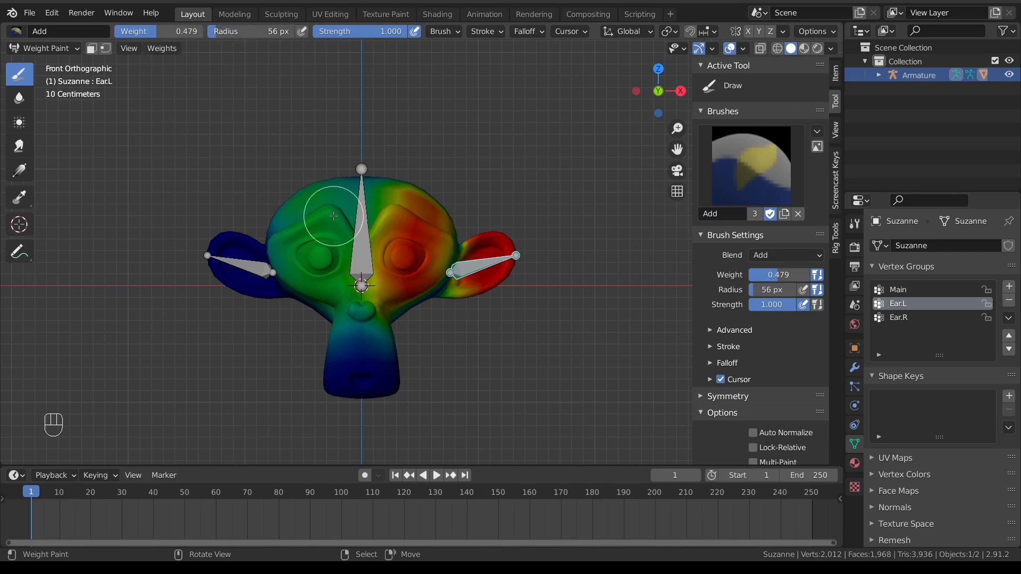
pyautogui.moveTo(397, 34); pyautogui.dragTo(350, 34)
pyautogui.moveTo(158, 32); pyautogui.dragTo(204, 31)
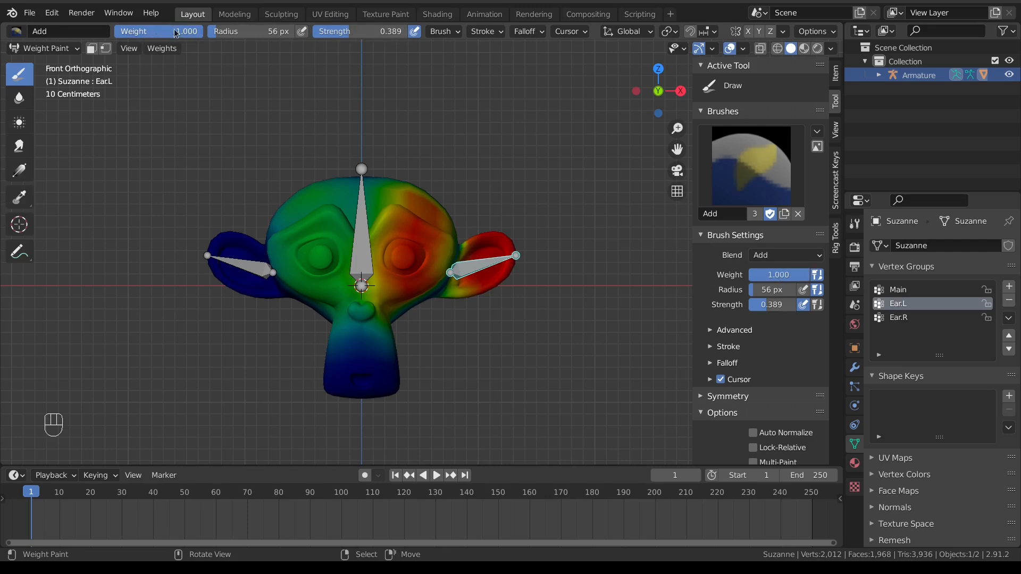
pyautogui.moveTo(369, 30); pyautogui.dragTo(354, 30)
pyautogui.moveTo(315, 193)
pyautogui.mouseDown()
pyautogui.moveTo(319, 186)
pyautogui.moveTo(322, 287)
pyautogui.moveTo(312, 189)
pyautogui.moveTo(316, 282)
pyautogui.mouseUp()
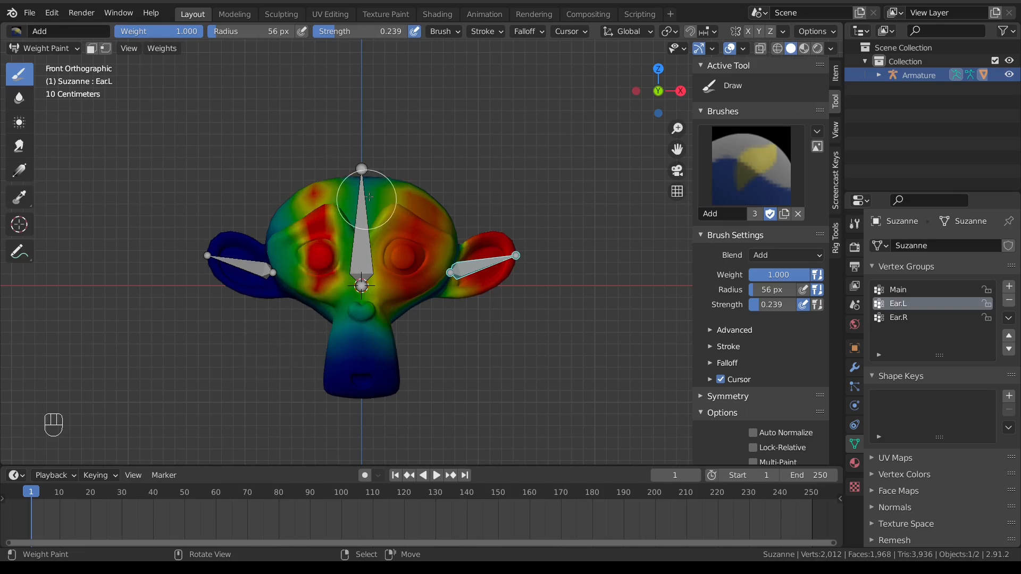
# Step: Toggle pen pressure for the brush radius and for the strength, and restore both settings
pyautogui.click(302, 32)
pyautogui.click(304, 32)
pyautogui.click(415, 32)
pyautogui.click(415, 33)
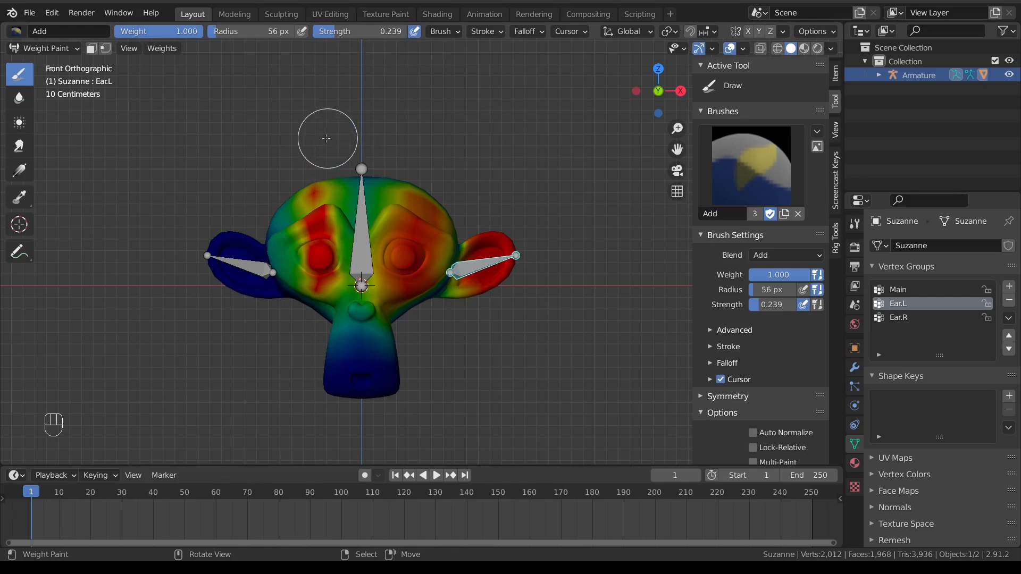
# Step: Enlarge the Add brush to a 187 px radius and change its strength to 0.000 and finally to 1.000
pyautogui.press('f')
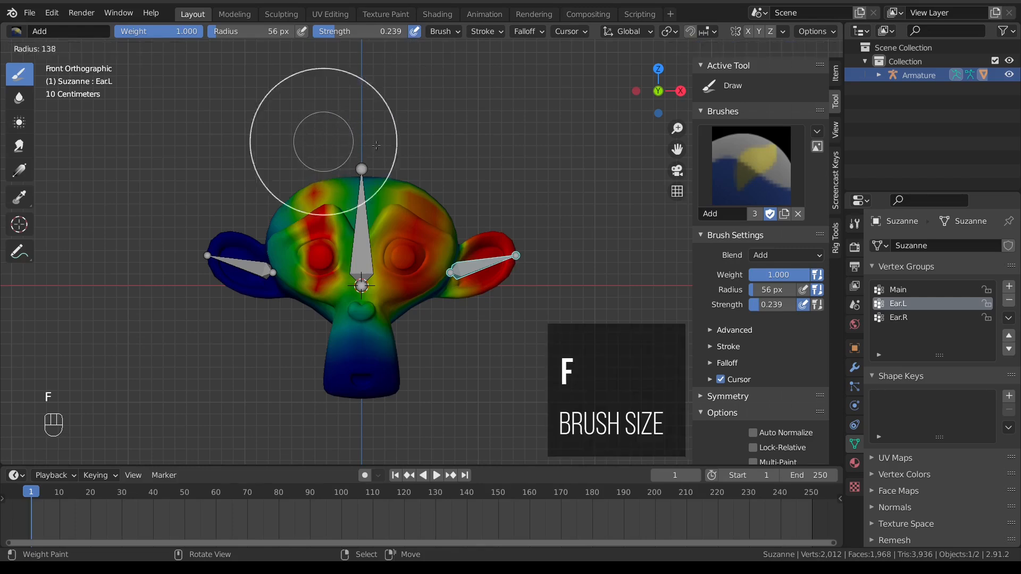
pyautogui.click(393, 154)
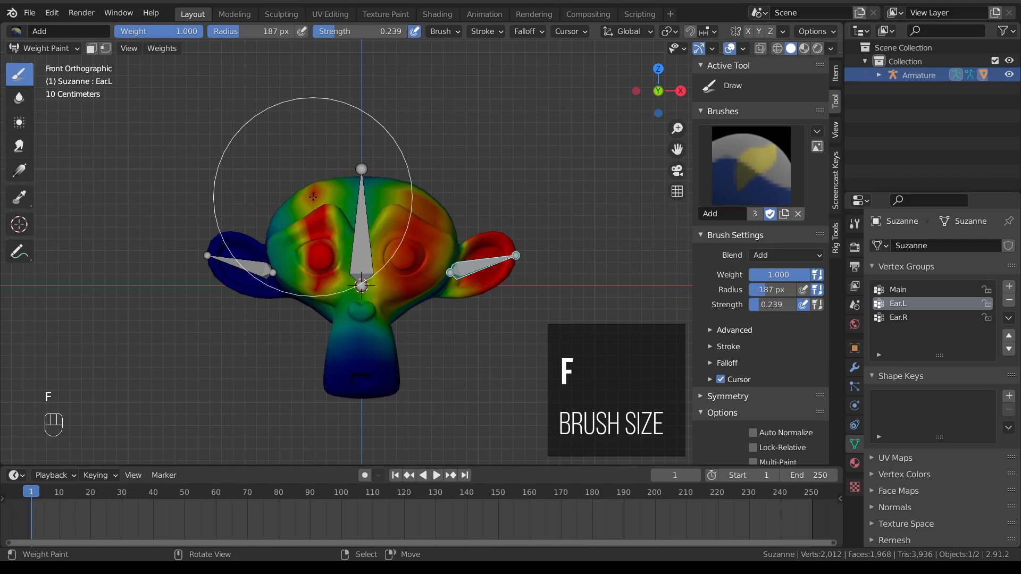
pyautogui.hotkey('shift', 'f')
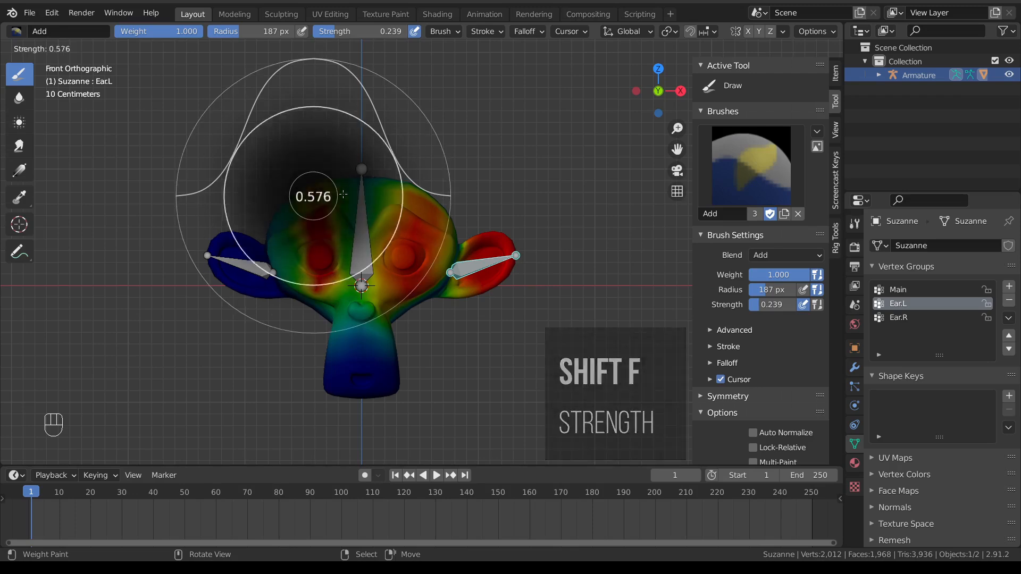
pyautogui.click(220, 195)
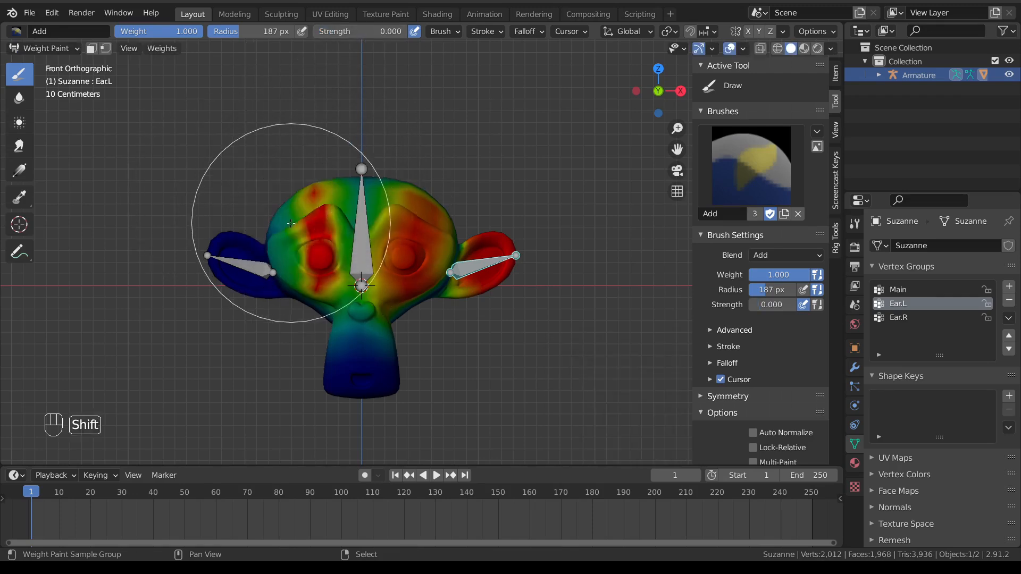
pyautogui.hotkey('shift', 'f')
pyautogui.click(449, 217)
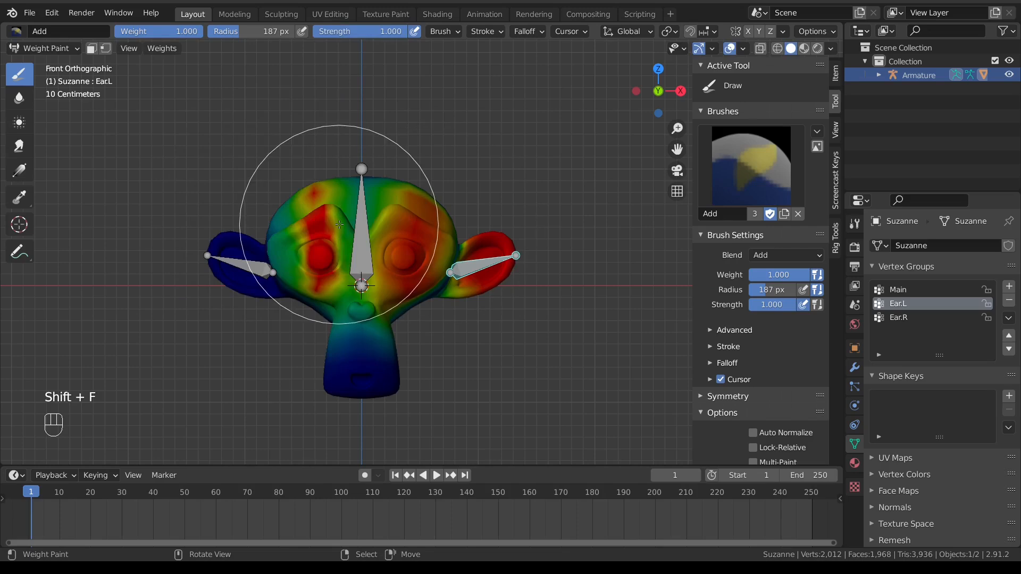
# Step: Try the brush weight at 0.000 and return it to 1.000
pyautogui.hotkey('ctrl', 'f')
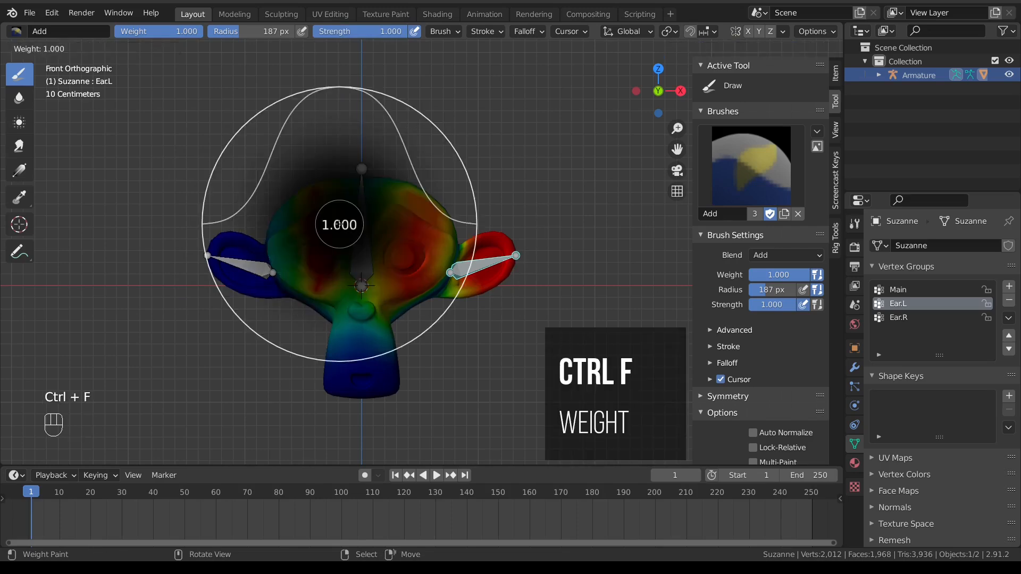
pyautogui.click(340, 226)
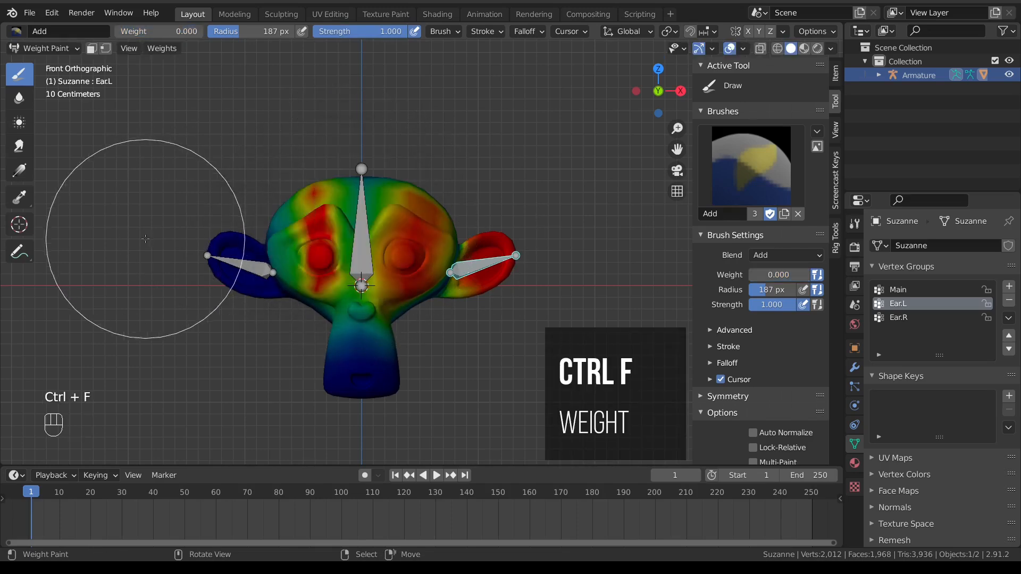
pyautogui.hotkey('ctrl', 'f')
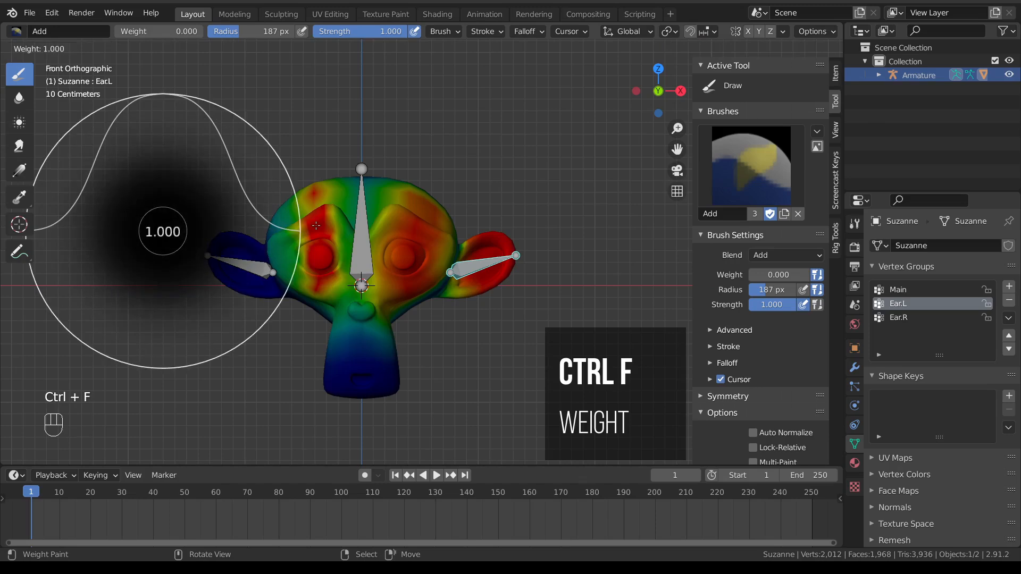
pyautogui.click(340, 223)
# Step: Change the Add brush radius to 79 px and finally to 173 px, with a weight of 0.603
pyautogui.press('f')
pyautogui.press('f')
pyautogui.click(393, 189)
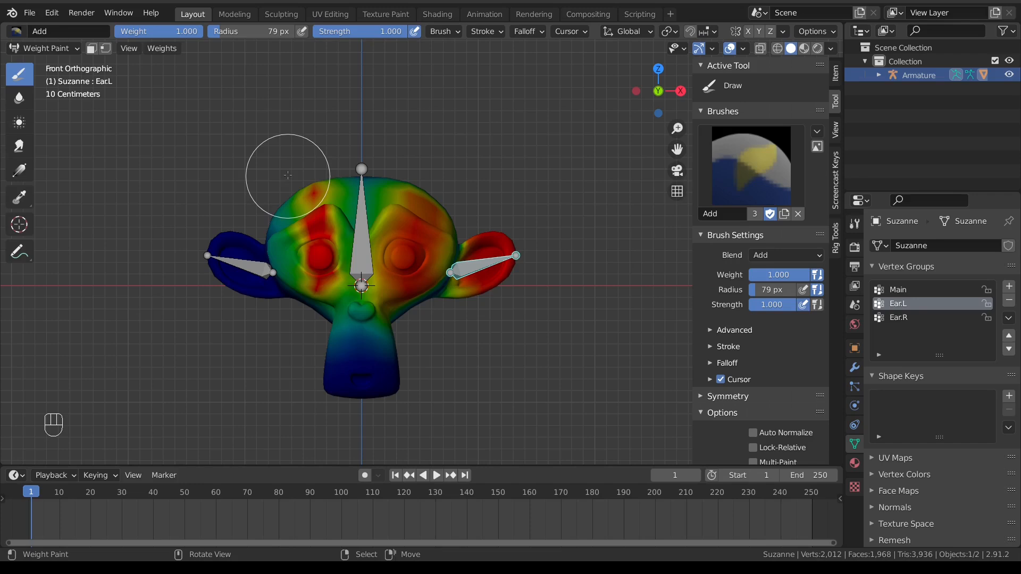
pyautogui.press('w')
pyautogui.moveTo(173, 196)
pyautogui.mouseDown()
pyautogui.moveTo(249, 176)
pyautogui.moveTo(227, 176)
pyautogui.mouseUp()
pyautogui.press('Escape')
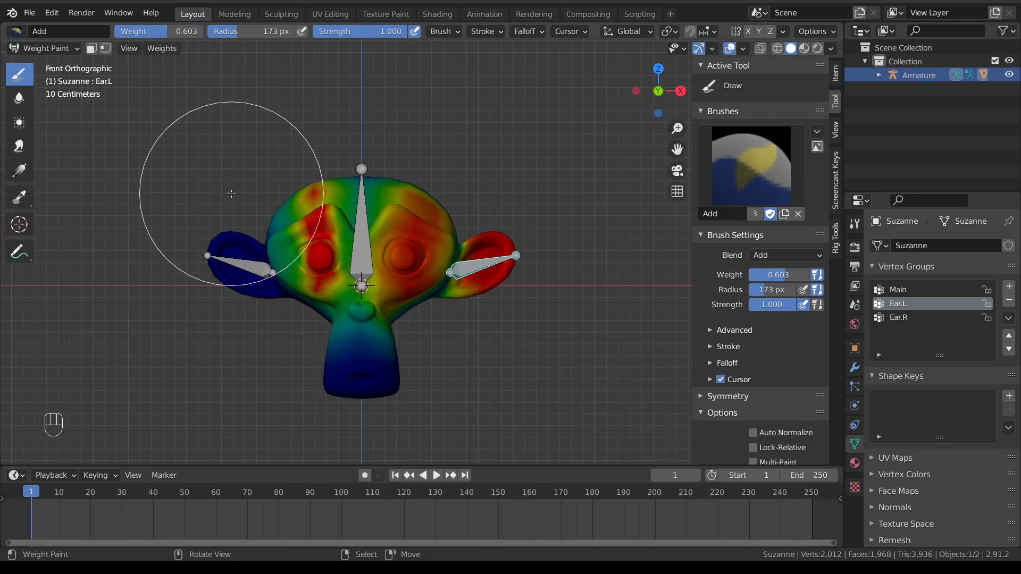
pyautogui.press('f')
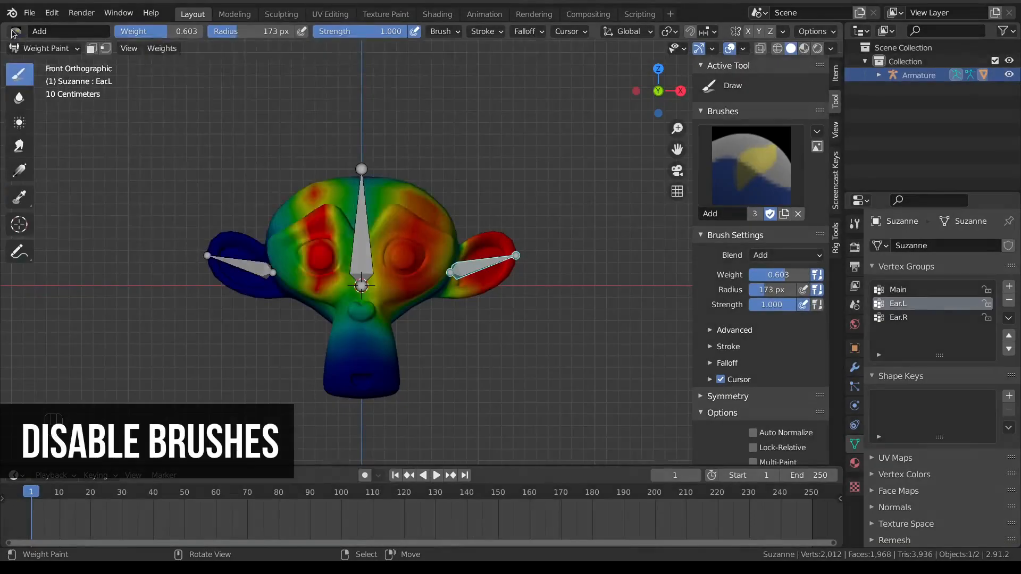
# Step: Pick the Multiply brush and disable the unneeded brushes for weight painting, keeping only Add, Mix and Subtract
pyautogui.click(17, 31)
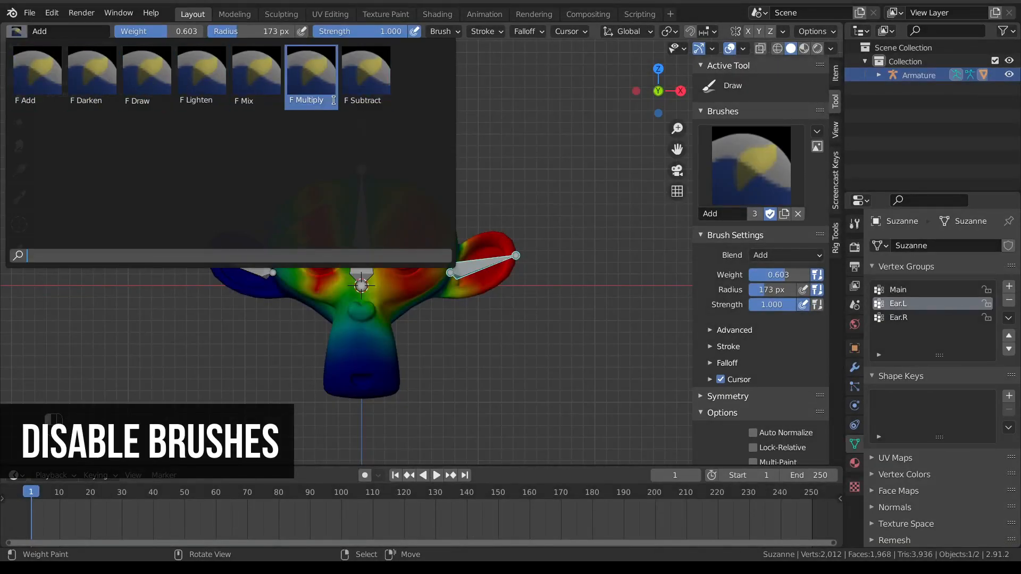
pyautogui.click(751, 164)
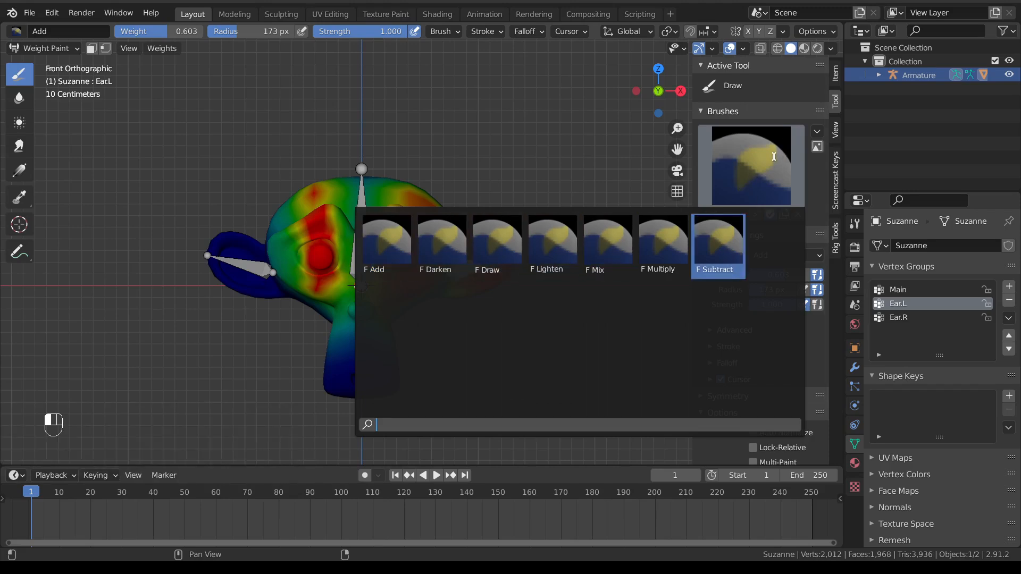
pyautogui.click(665, 246)
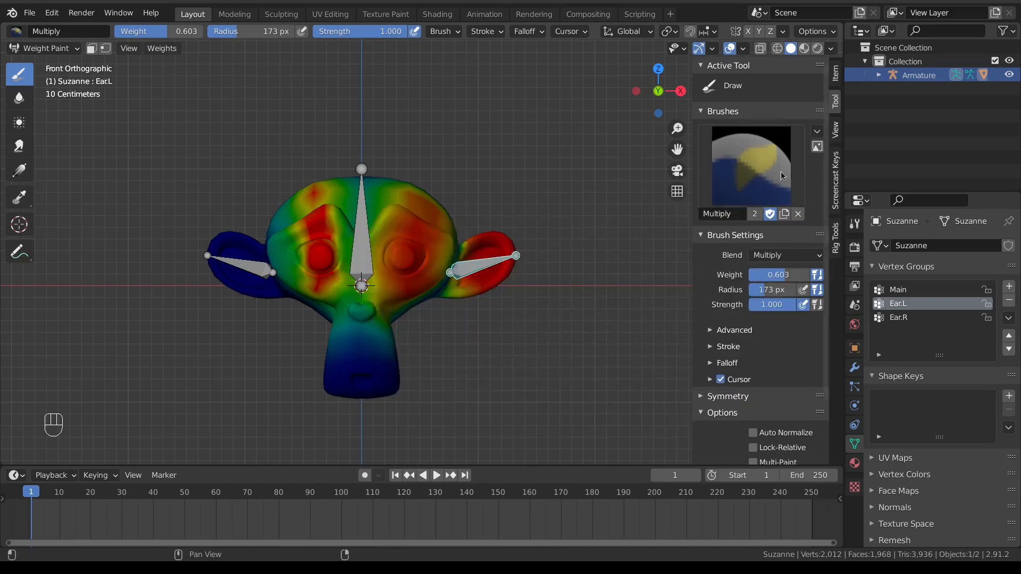
pyautogui.click(816, 131)
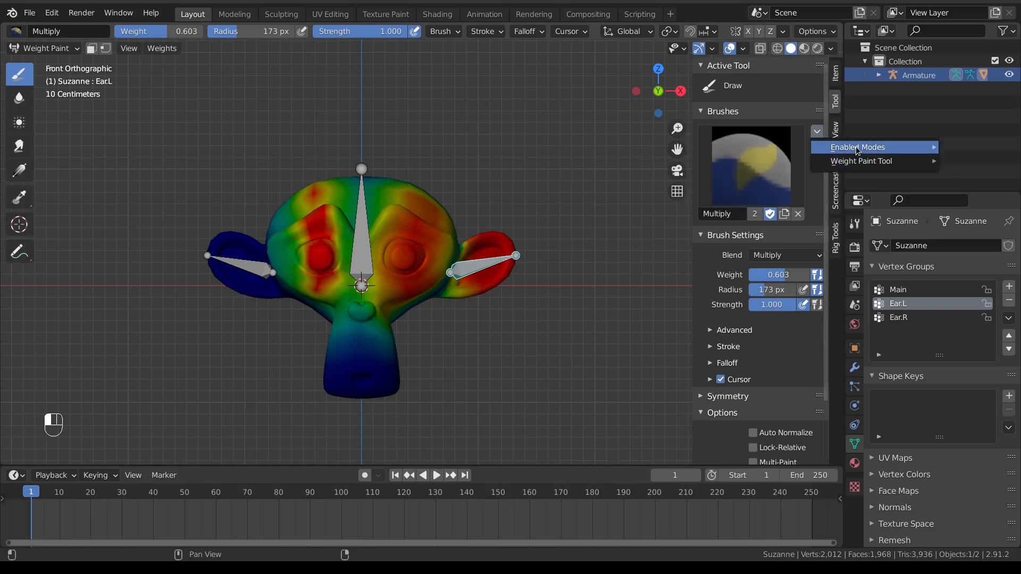
pyautogui.moveTo(862, 162)
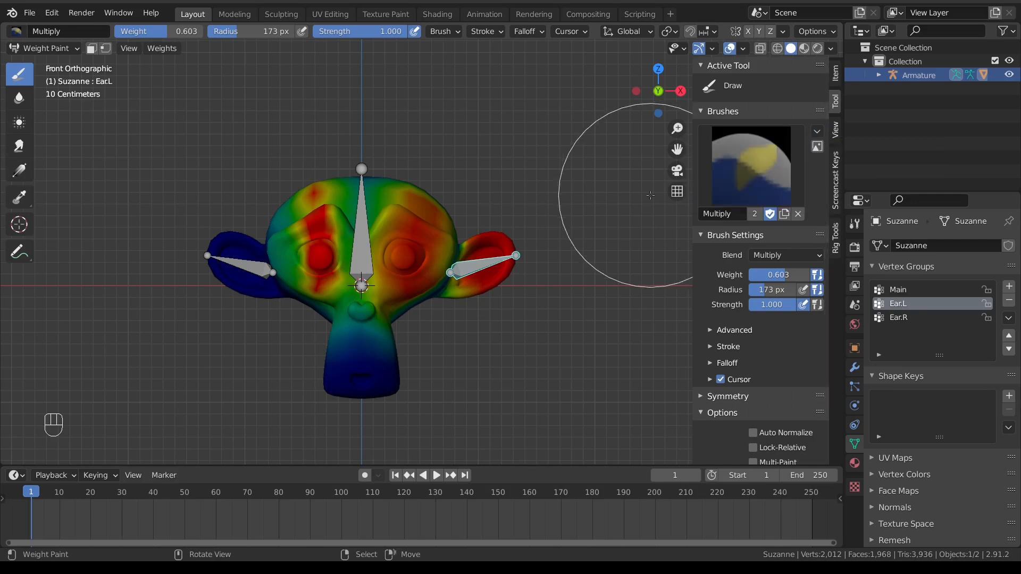
# Step: Choose the Subtract brush and reduce the weight on the Ear.R side of the face at weight 0.603 and strength 0.200
pyautogui.click(737, 175)
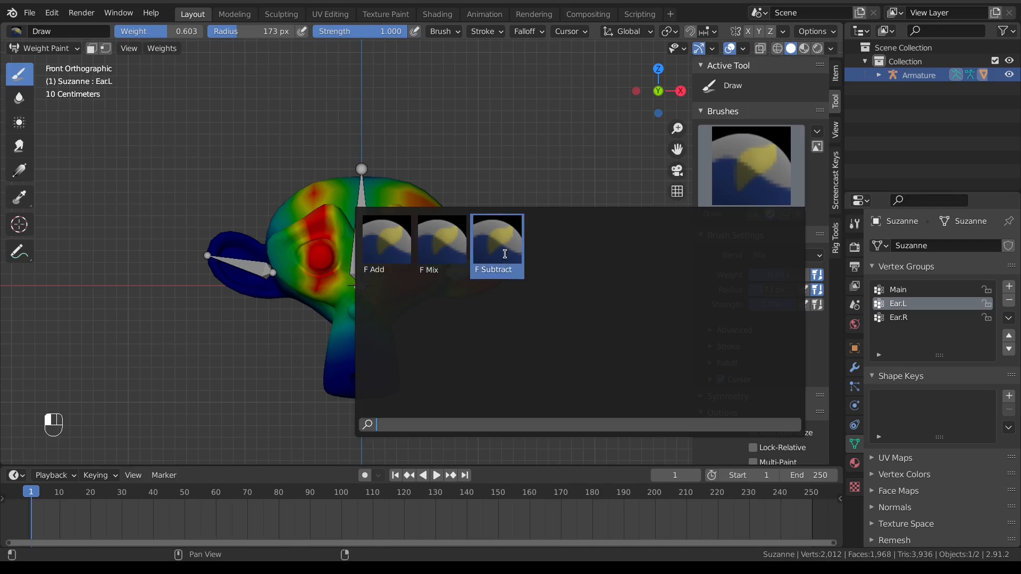
pyautogui.click(505, 254)
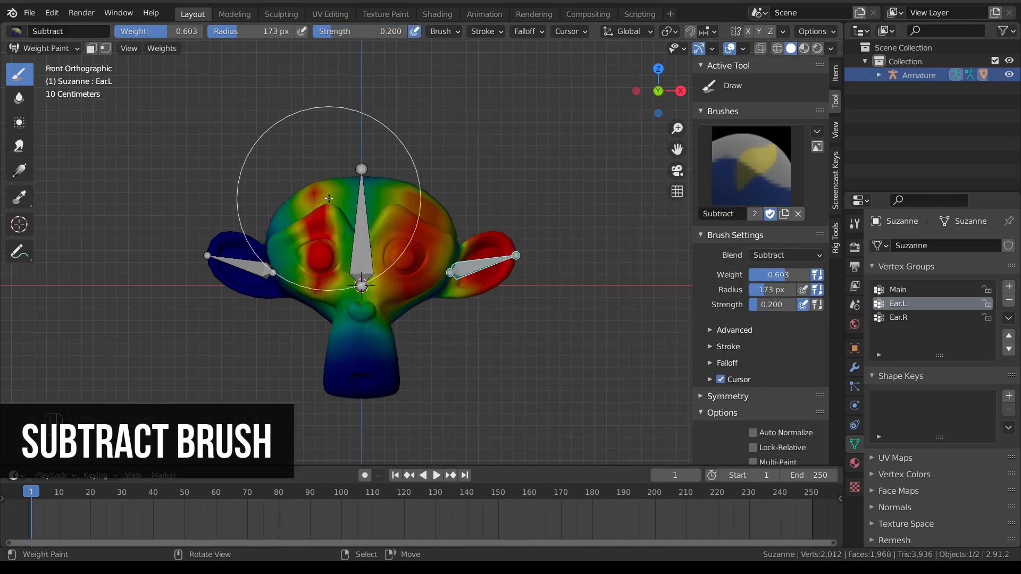
pyautogui.moveTo(313, 165)
pyautogui.mouseDown()
pyautogui.moveTo(347, 251)
pyautogui.moveTo(312, 271)
pyautogui.moveTo(356, 178)
pyautogui.moveTo(325, 253)
pyautogui.moveTo(360, 250)
pyautogui.moveTo(362, 165)
pyautogui.moveTo(351, 180)
pyautogui.mouseUp()
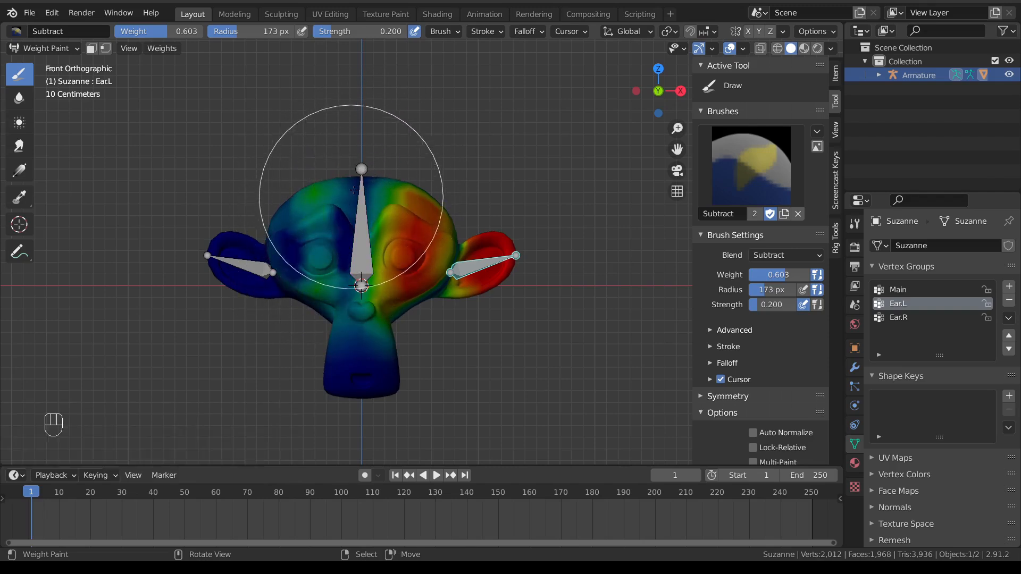
# Step: Raise the Subtract brush's strength and weight to 1.000 and clear the remaining weight from the face, reducing the radius to 82 px
pyautogui.moveTo(334, 33); pyautogui.dragTo(417, 33)
pyautogui.moveTo(165, 32); pyautogui.dragTo(205, 32)
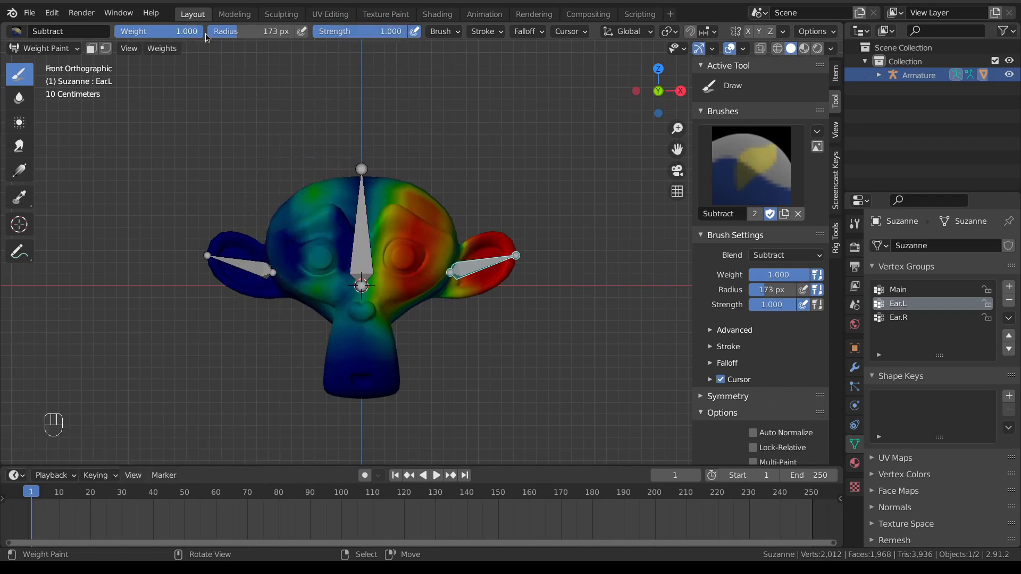
pyautogui.moveTo(288, 189)
pyautogui.mouseDown()
pyautogui.moveTo(290, 383)
pyautogui.moveTo(358, 242)
pyautogui.moveTo(356, 323)
pyautogui.moveTo(393, 201)
pyautogui.moveTo(406, 198)
pyautogui.moveTo(396, 304)
pyautogui.moveTo(445, 200)
pyautogui.moveTo(434, 252)
pyautogui.mouseUp()
pyautogui.press('f')
pyautogui.click(445, 194)
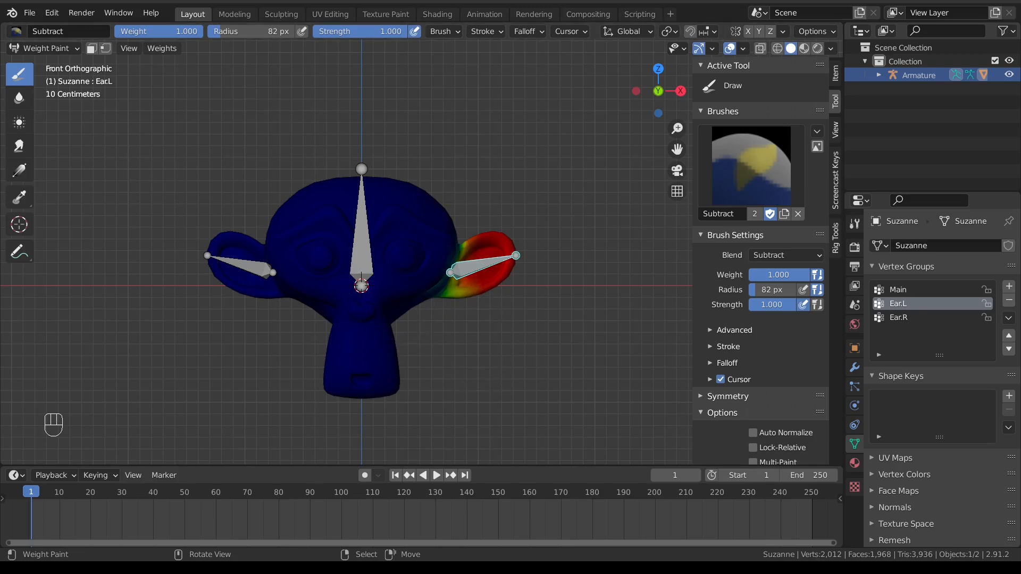
# Step: Choose the Mix brush and paint weight 1.000 down the forehead and over the eye on the Ear.L side
pyautogui.click(14, 33)
pyautogui.click(91, 74)
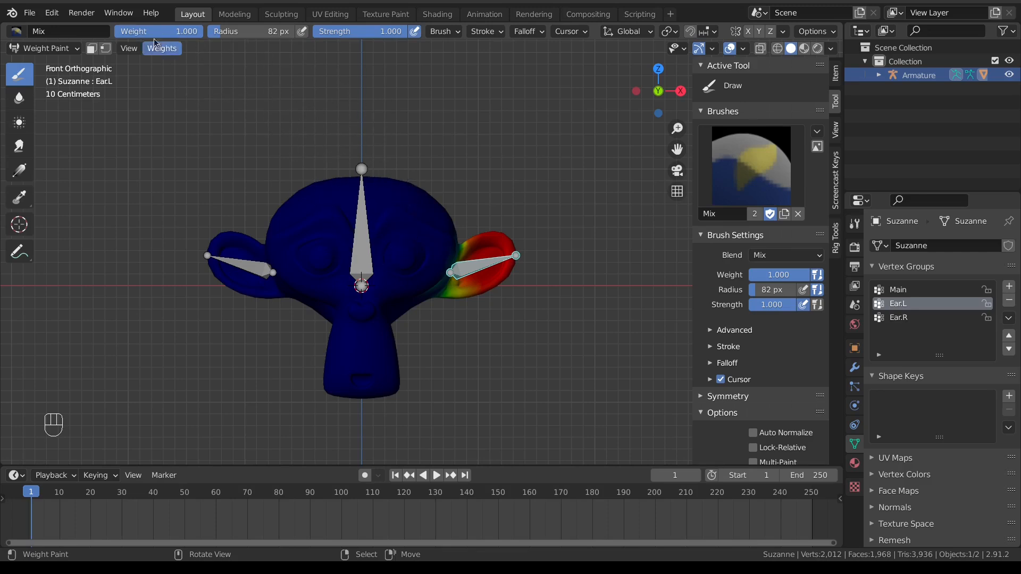
pyautogui.moveTo(415, 169)
pyautogui.mouseDown()
pyautogui.moveTo(403, 217)
pyautogui.moveTo(416, 318)
pyautogui.moveTo(410, 291)
pyautogui.mouseUp()
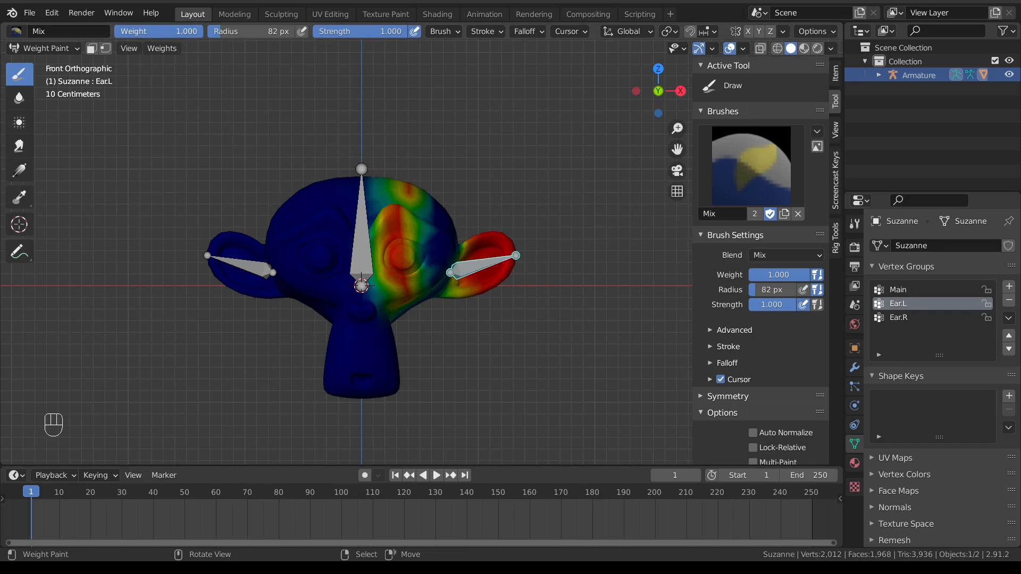
# Step: Set the Mix brush's weight to 0.000 and clear the painted weight from the Ear.L side of the face
pyautogui.moveTo(188, 31); pyautogui.dragTo(120, 38)
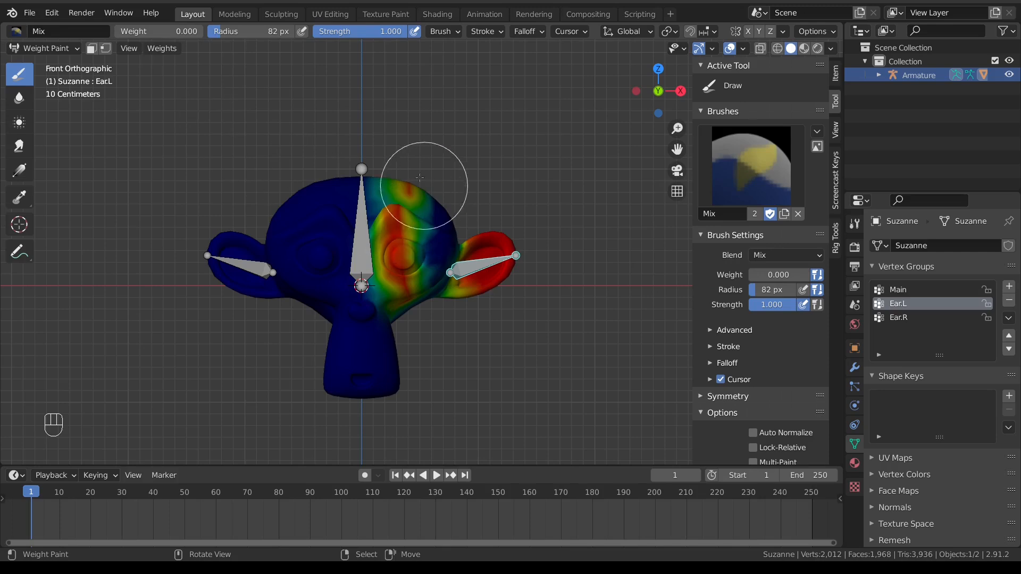
pyautogui.moveTo(409, 162)
pyautogui.mouseDown()
pyautogui.moveTo(410, 296)
pyautogui.moveTo(399, 171)
pyautogui.moveTo(380, 301)
pyautogui.moveTo(410, 250)
pyautogui.moveTo(383, 182)
pyautogui.moveTo(398, 189)
pyautogui.moveTo(406, 297)
pyautogui.mouseUp()
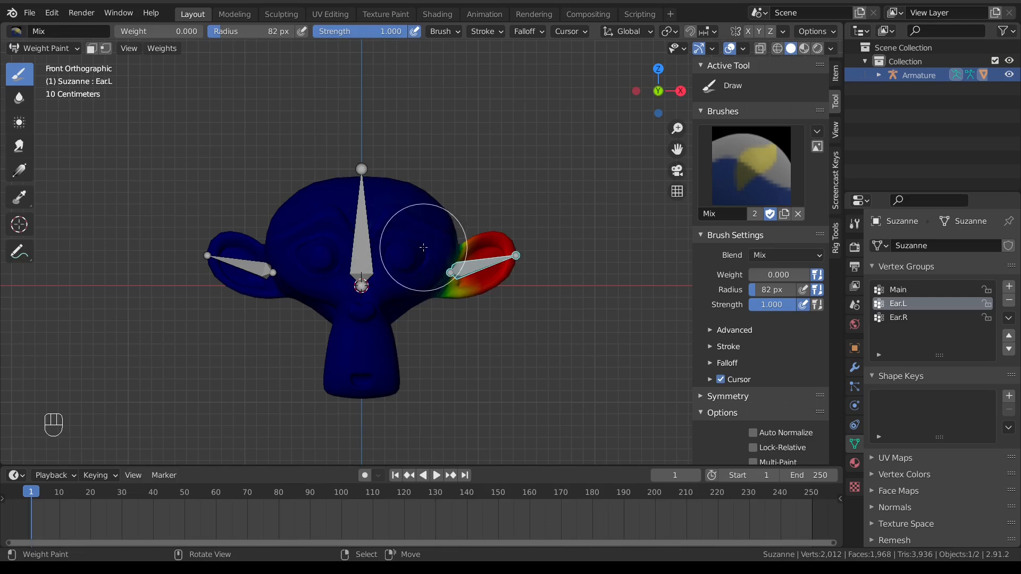
pyautogui.click(817, 136)
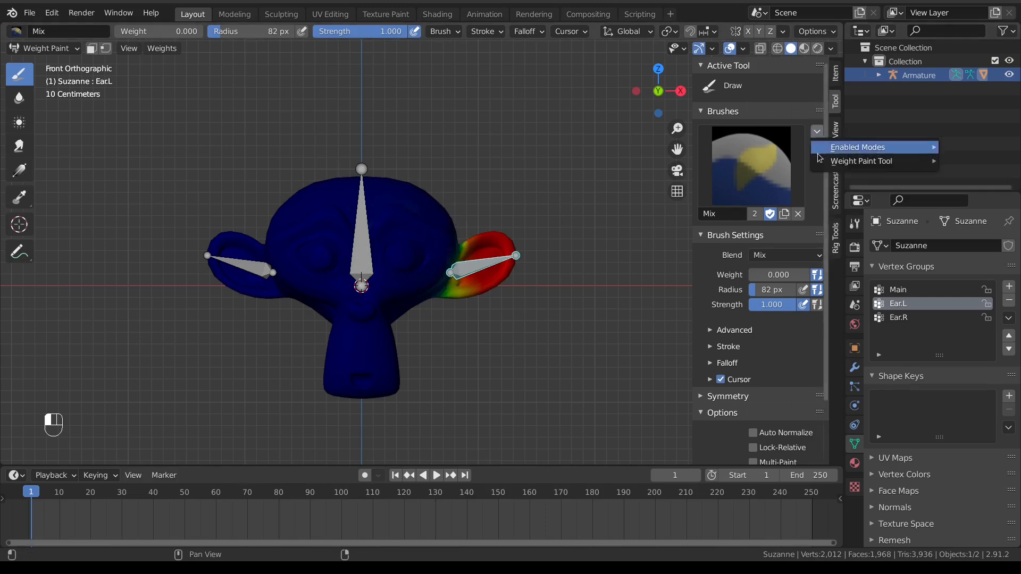
pyautogui.moveTo(843, 147)
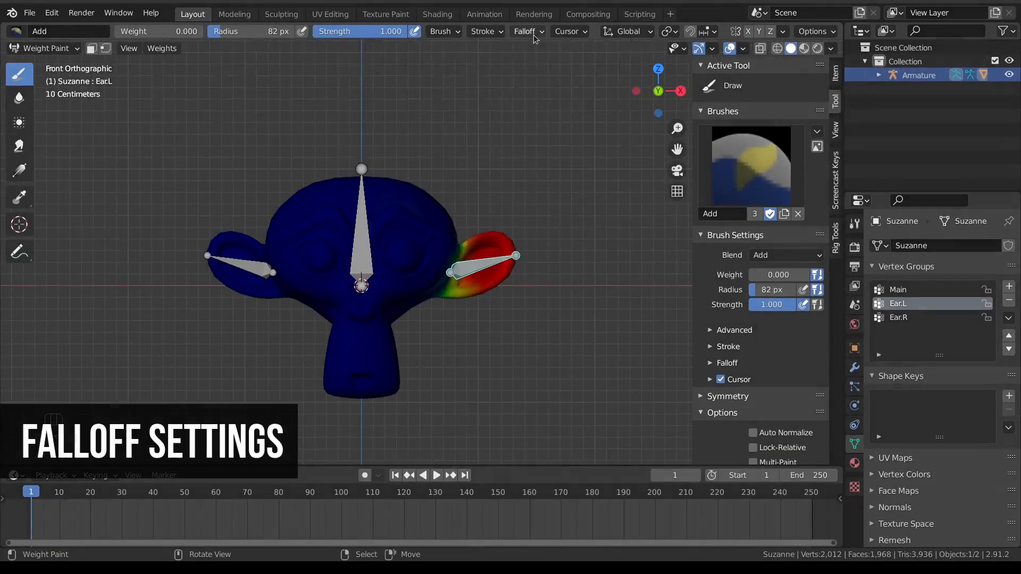
# Step: Set the Add brush's weight to 1.000 and dab weight on the forehead's Ear.L side with the Sphere falloff shape
pyautogui.click(534, 32)
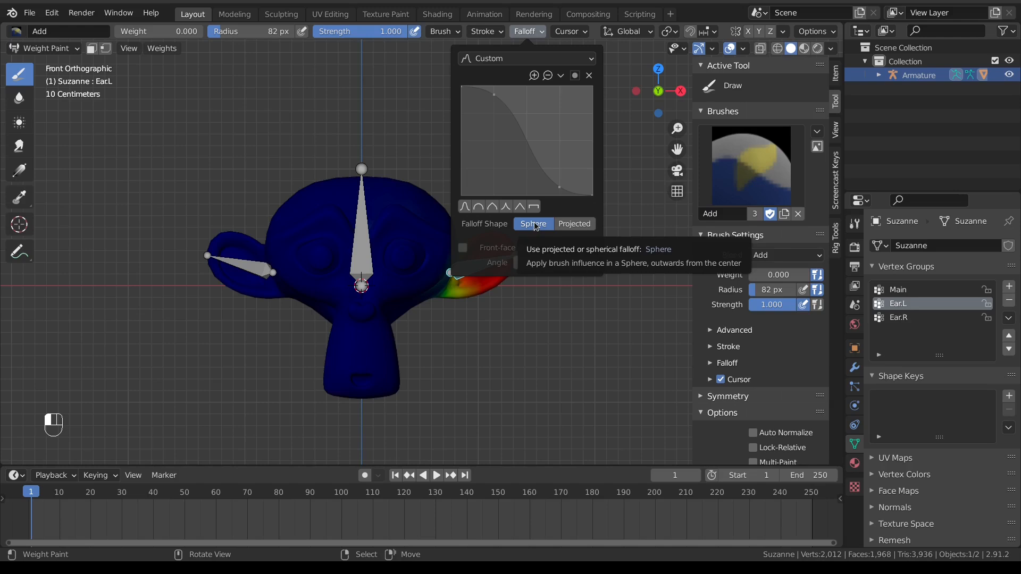
pyautogui.press('Escape')
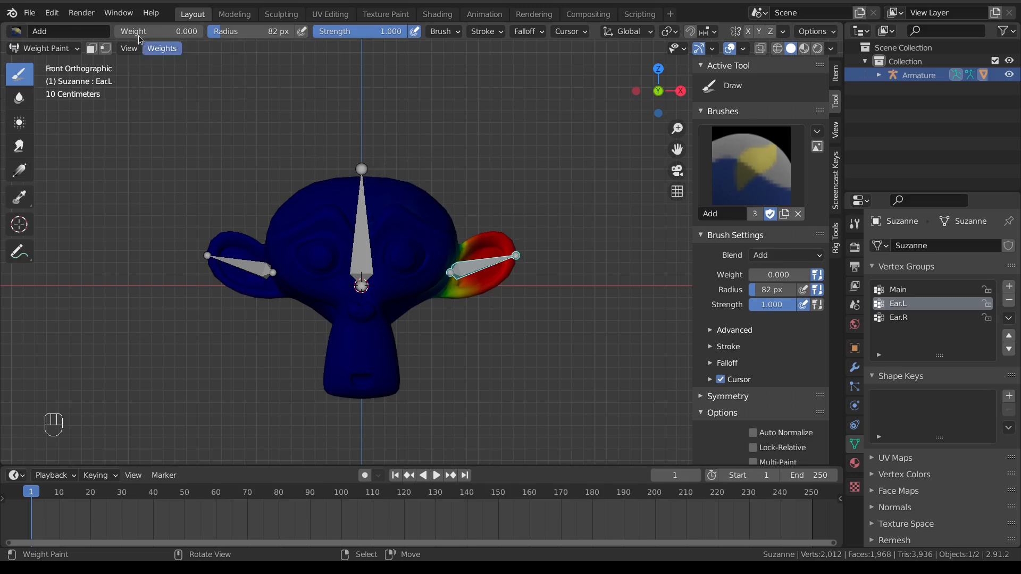
pyautogui.moveTo(159, 31); pyautogui.dragTo(183, 31)
pyautogui.moveTo(411, 199); pyautogui.dragTo(410, 194)
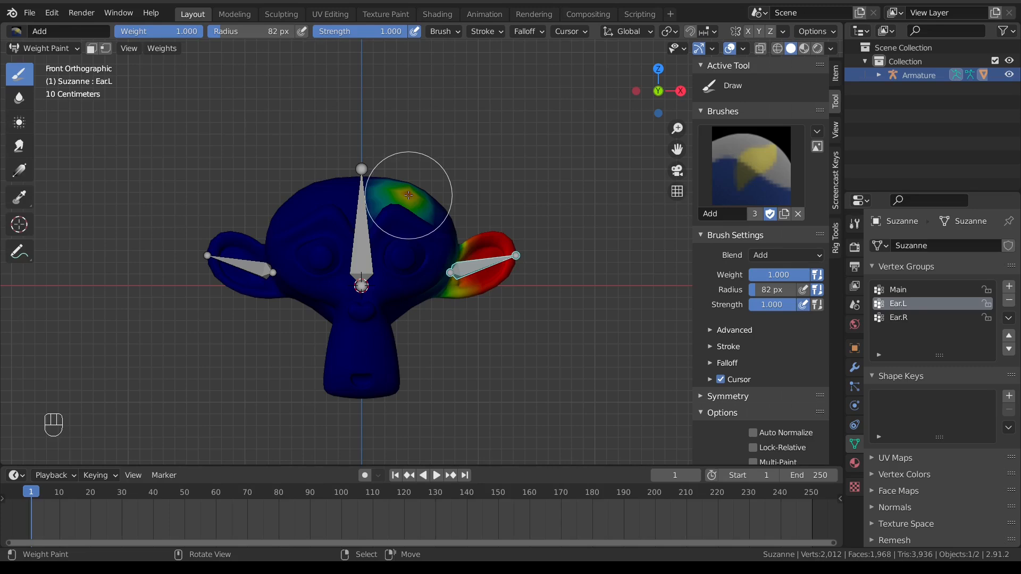
# Step: Set the Add brush's falloff shape to Projected and dab the same forehead spot for comparison with Sphere
pyautogui.click(527, 31)
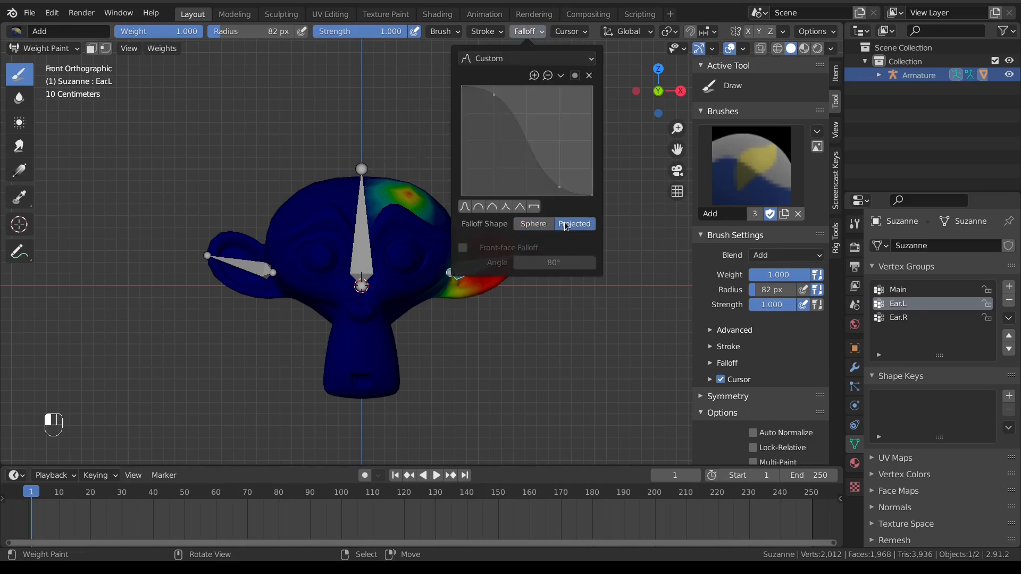
pyautogui.click(409, 194)
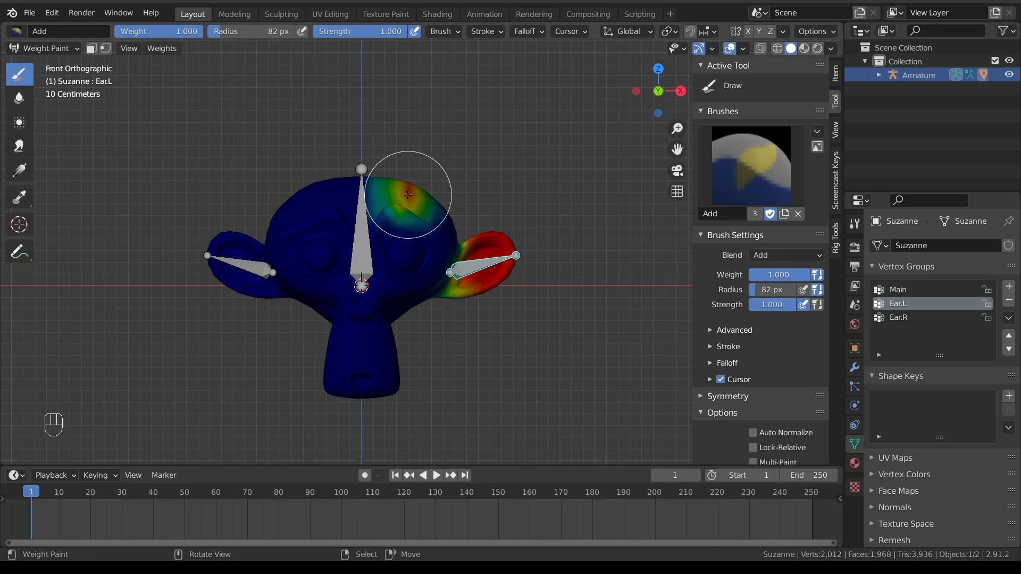
pyautogui.hotkey('ctrl', 'z')
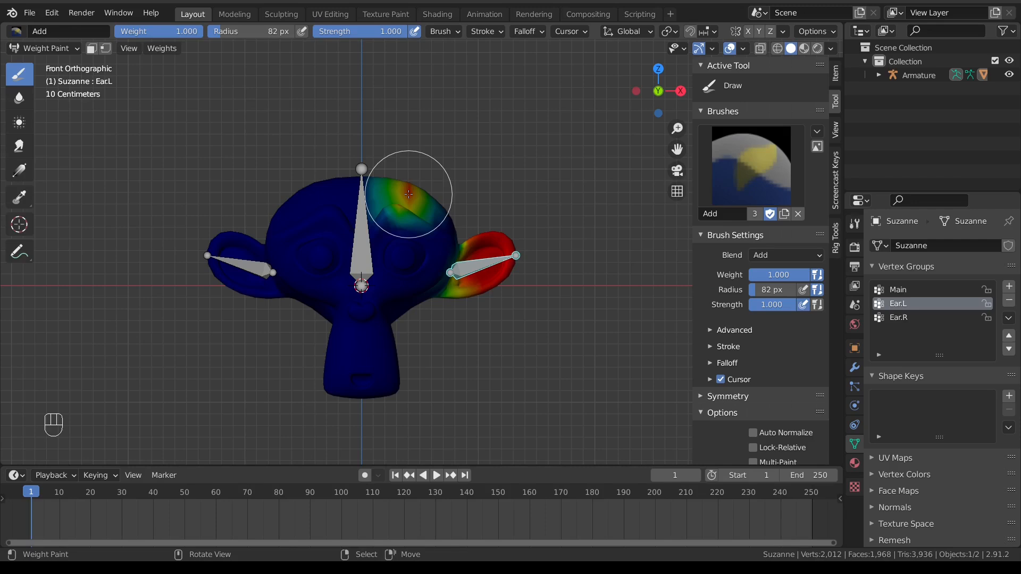
pyautogui.click(527, 30)
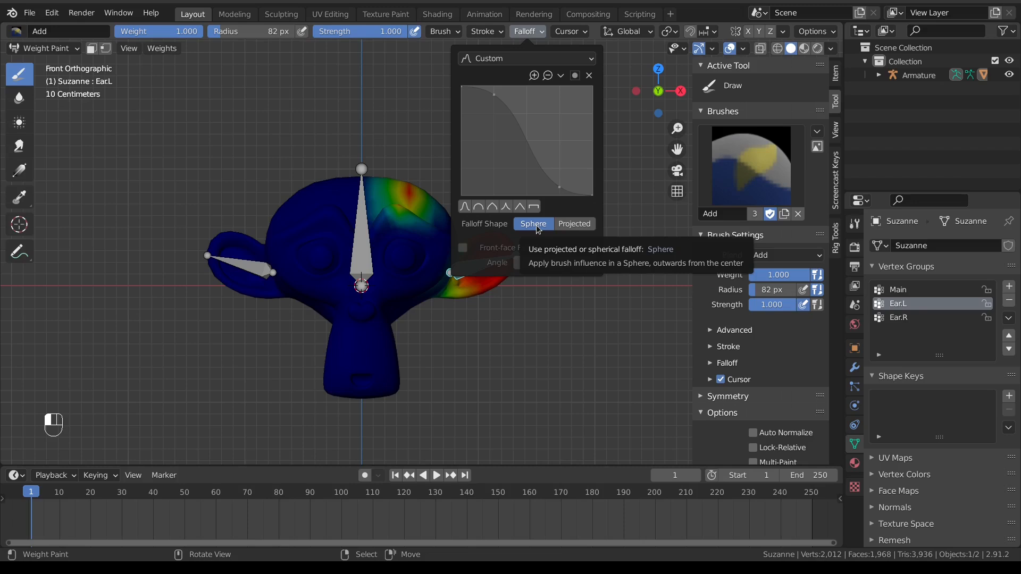
pyautogui.click(565, 227)
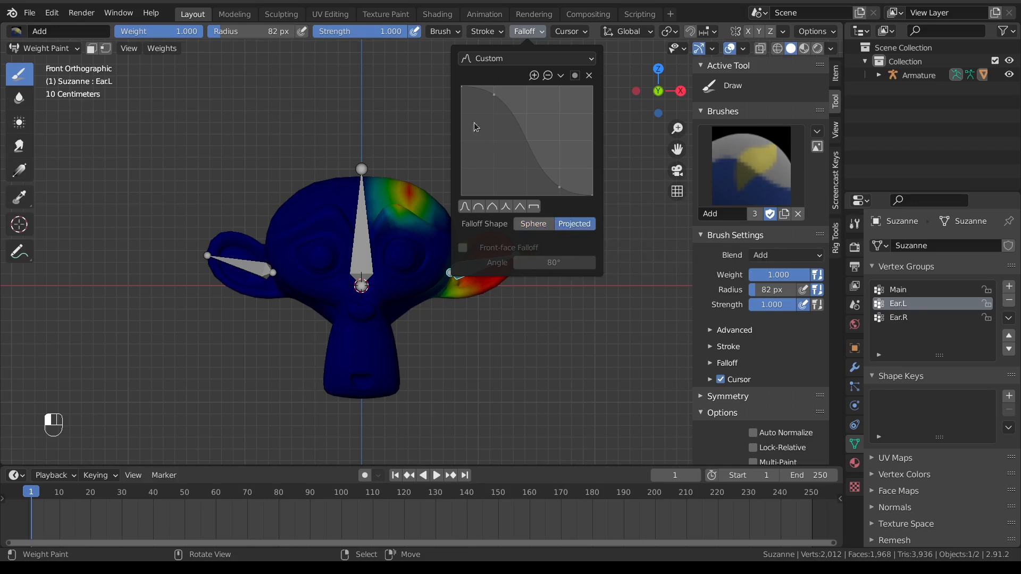
# Step: Try several falloff curve presets on the Add brush and make test strokes across the head
pyautogui.click(479, 207)
pyautogui.click(490, 207)
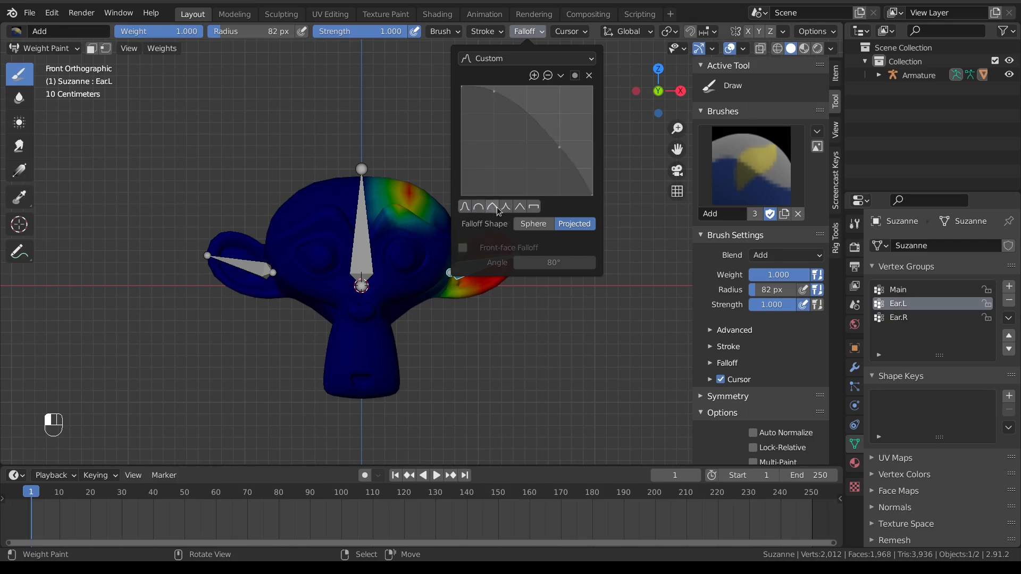
pyautogui.click(506, 207)
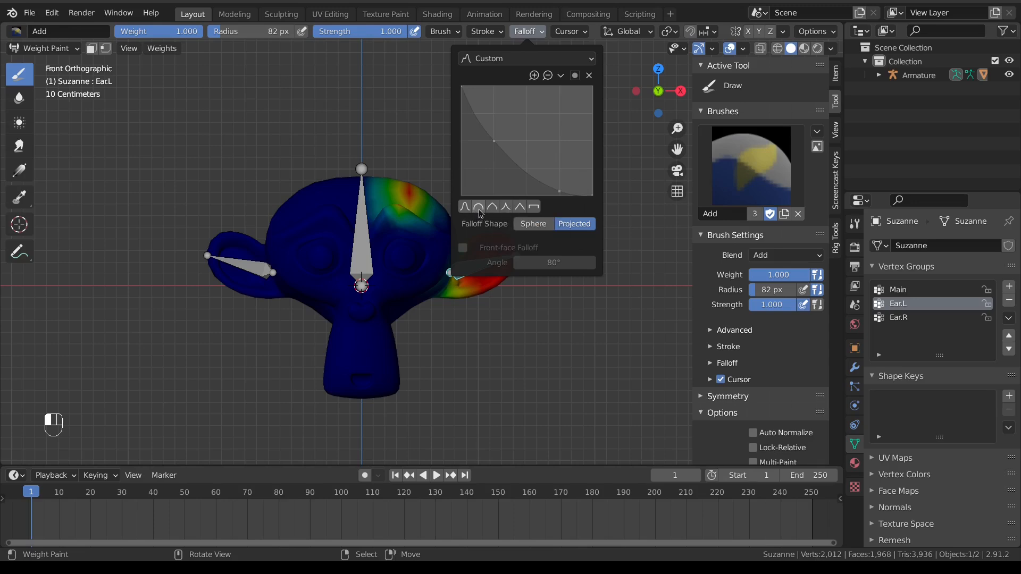
pyautogui.click(534, 208)
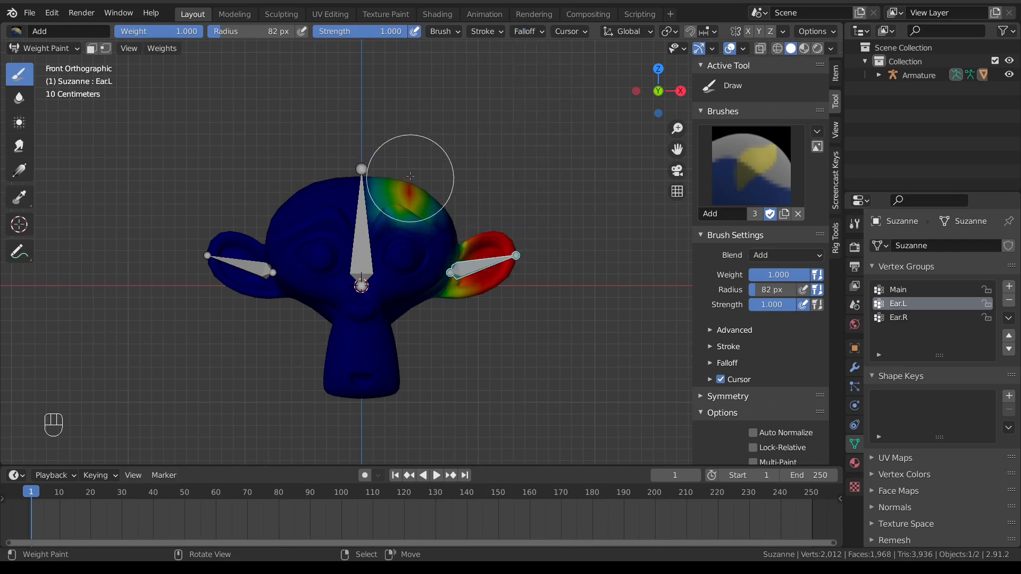
pyautogui.moveTo(405, 176)
pyautogui.mouseDown()
pyautogui.moveTo(415, 175)
pyautogui.moveTo(394, 182)
pyautogui.moveTo(375, 251)
pyautogui.moveTo(281, 363)
pyautogui.mouseUp()
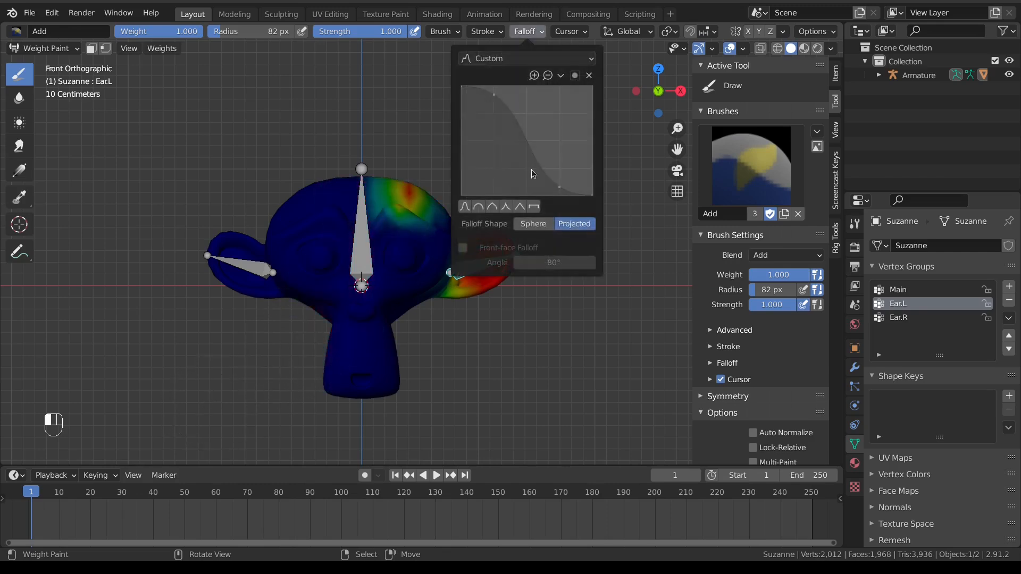
pyautogui.click(493, 207)
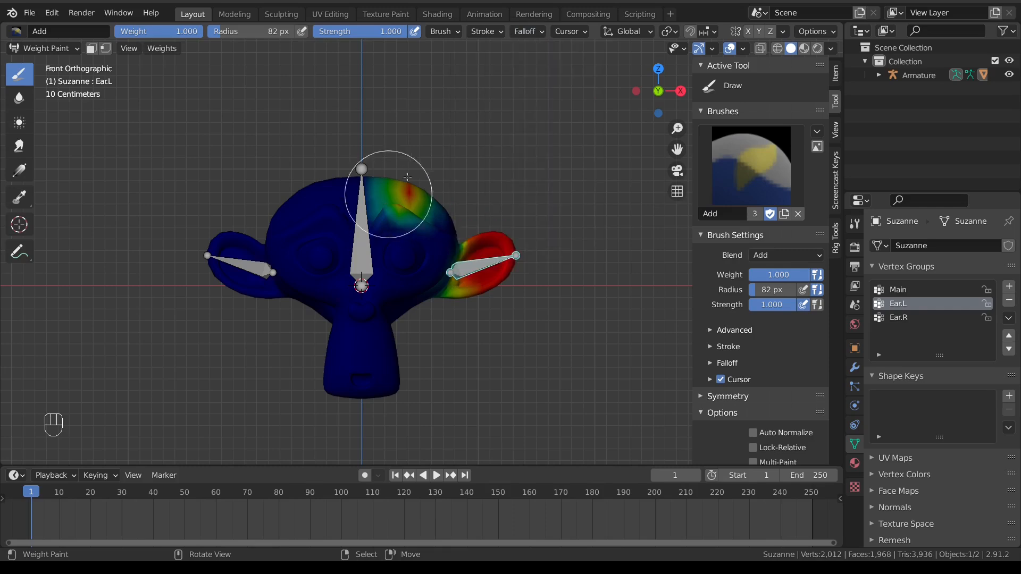
pyautogui.moveTo(440, 153)
pyautogui.mouseDown()
pyautogui.moveTo(365, 255)
pyautogui.moveTo(233, 395)
pyautogui.mouseUp()
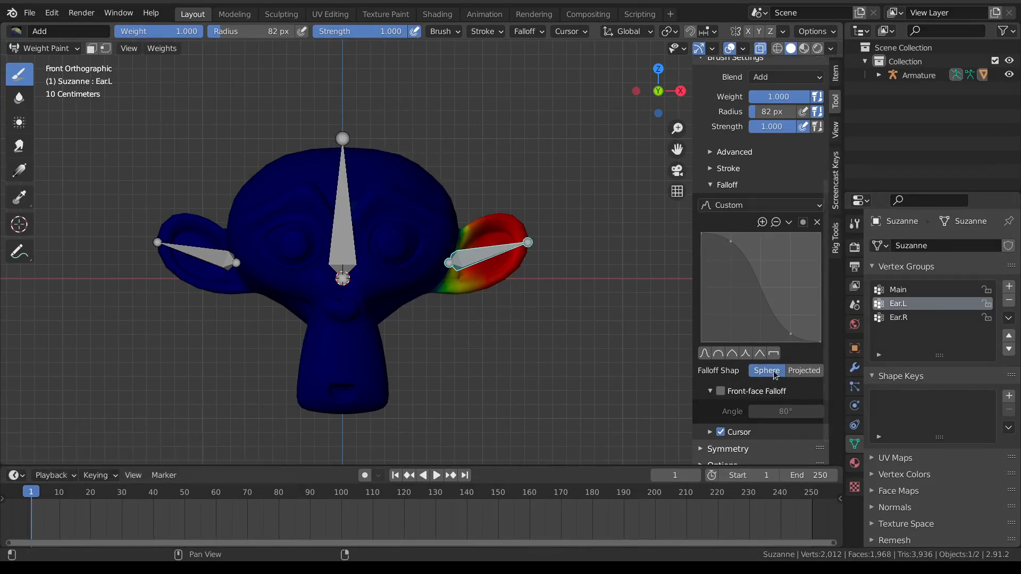
# Step: Paint weight 1.000 down the Ear.L side of the face with Sphere falloff and inspect the stroke from another angle
pyautogui.moveTo(411, 154)
pyautogui.mouseDown()
pyautogui.moveTo(389, 192)
pyautogui.moveTo(387, 270)
pyautogui.moveTo(414, 333)
pyautogui.mouseUp()
pyautogui.moveTo(604, 308)
pyautogui.mouseDown(button='middle')
pyautogui.moveTo(367, 312)
pyautogui.moveTo(501, 309)
pyautogui.mouseUp(button='middle')
pyautogui.press('KP_1')
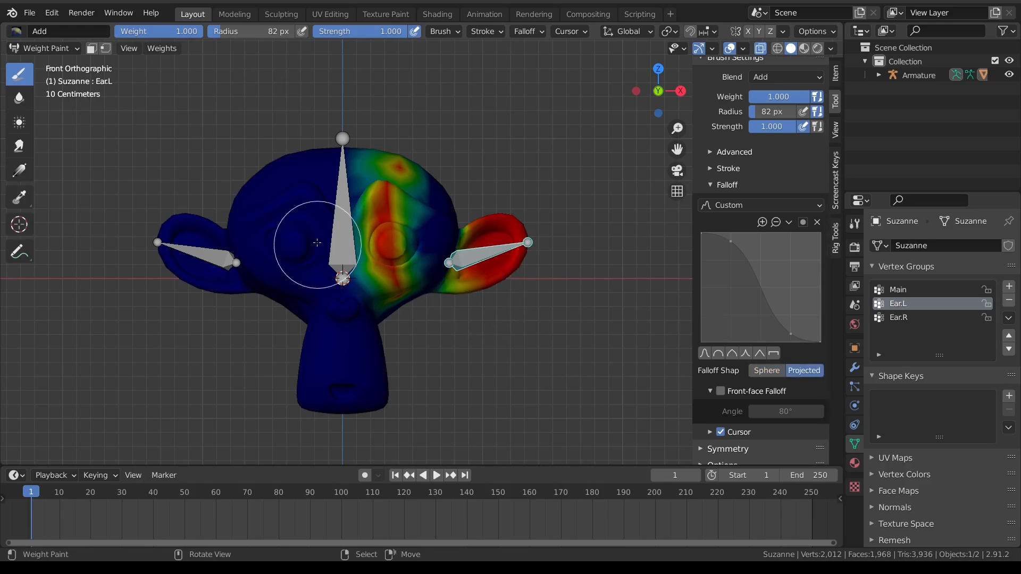
# Step: Paint a comparison stroke down the Ear.R side of the face with Projected falloff and undo both test strokes
pyautogui.moveTo(250, 149)
pyautogui.mouseDown()
pyautogui.moveTo(272, 206)
pyautogui.moveTo(269, 324)
pyautogui.mouseUp()
pyautogui.moveTo(203, 276)
pyautogui.mouseDown(button='middle')
pyautogui.moveTo(493, 294)
pyautogui.moveTo(234, 283)
pyautogui.mouseUp(button='middle')
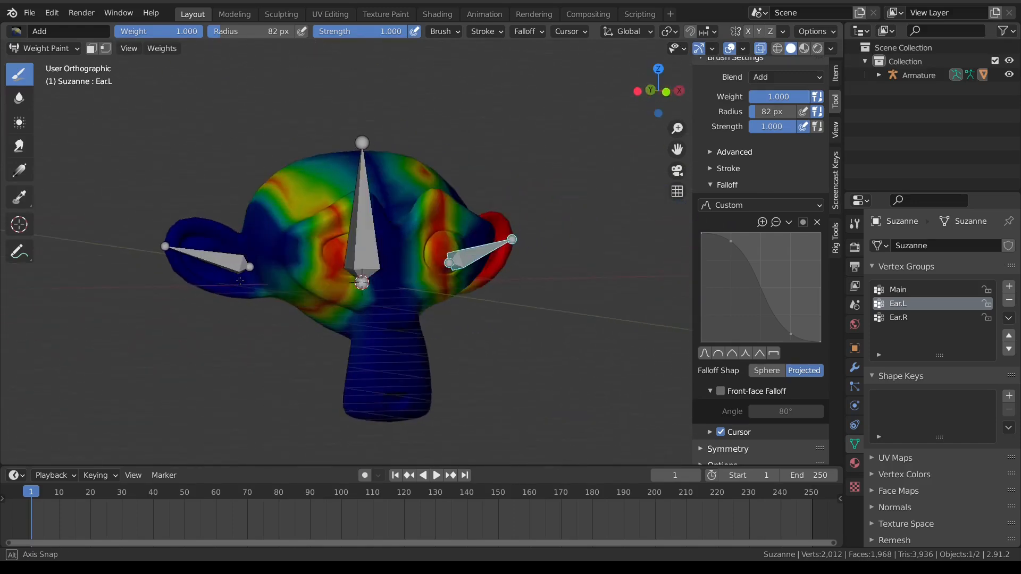
pyautogui.press('KP_1')
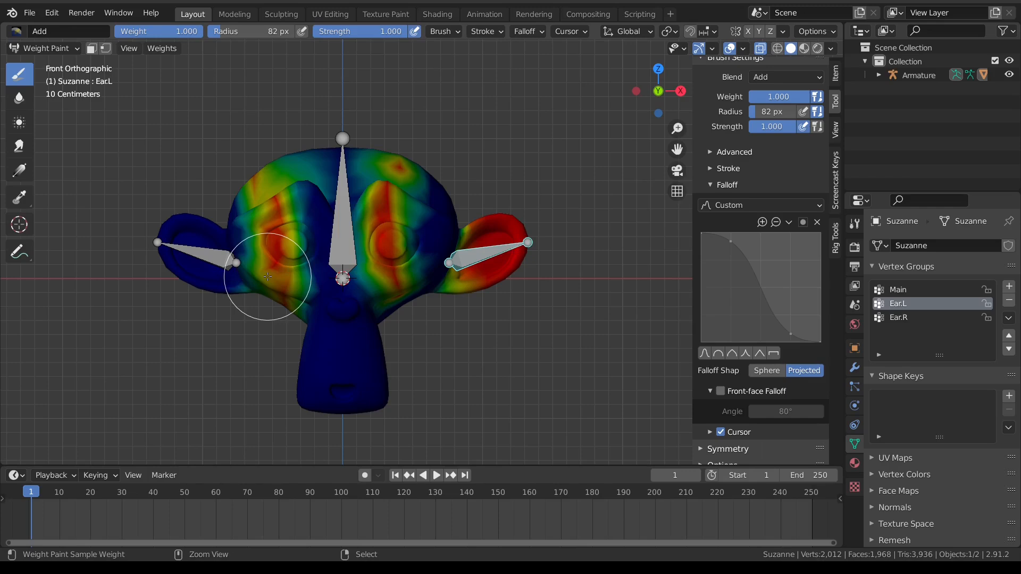
pyautogui.hotkey('ctrl', 'z')
pyautogui.hotkey('ctrl', 'z')
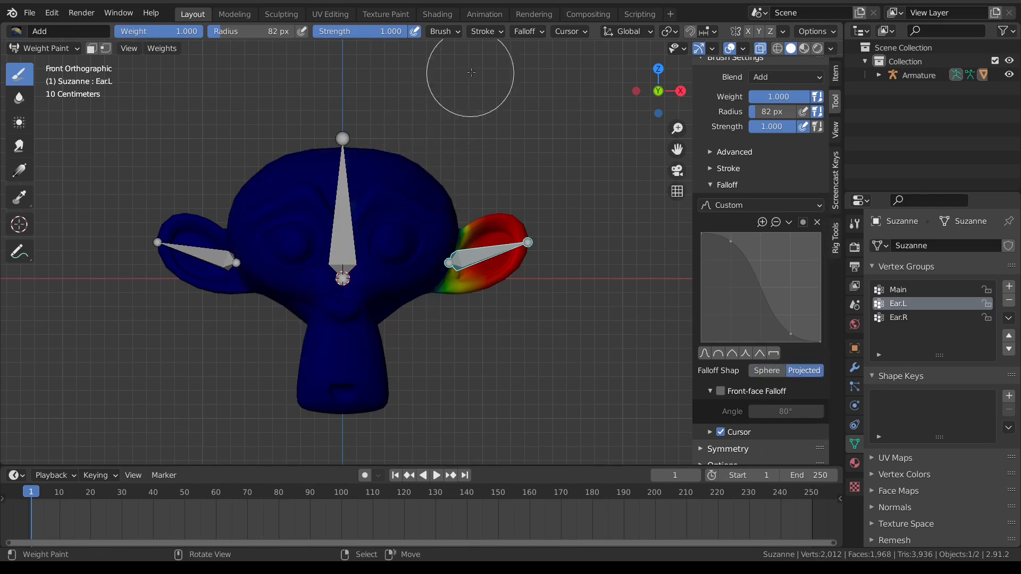
# Step: Review the Front Faces Only option and paint a Projected stroke down the Ear.L side of the face, inspecting how far it reaches
pyautogui.click(486, 32)
pyautogui.click(489, 31)
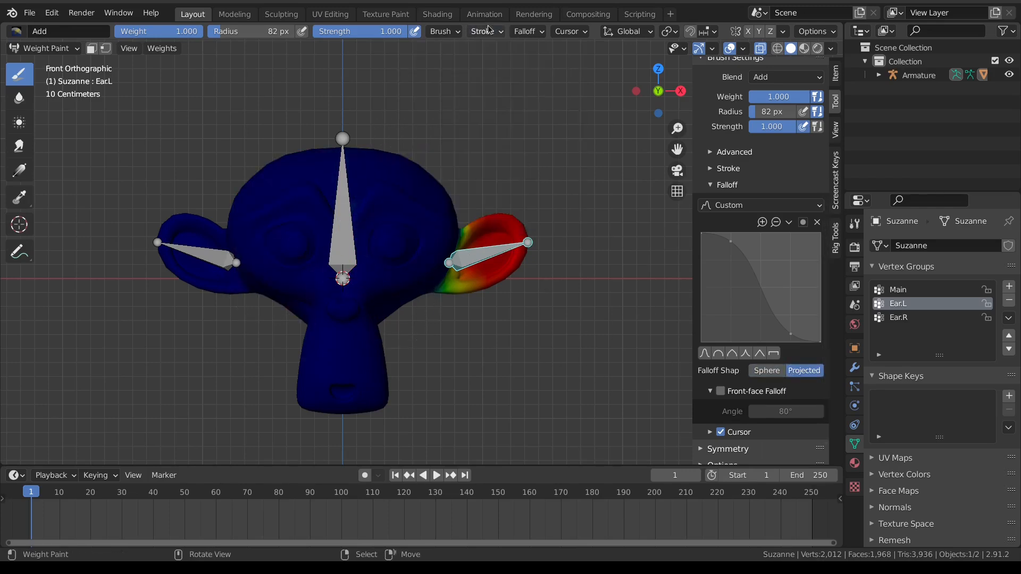
pyautogui.click(444, 33)
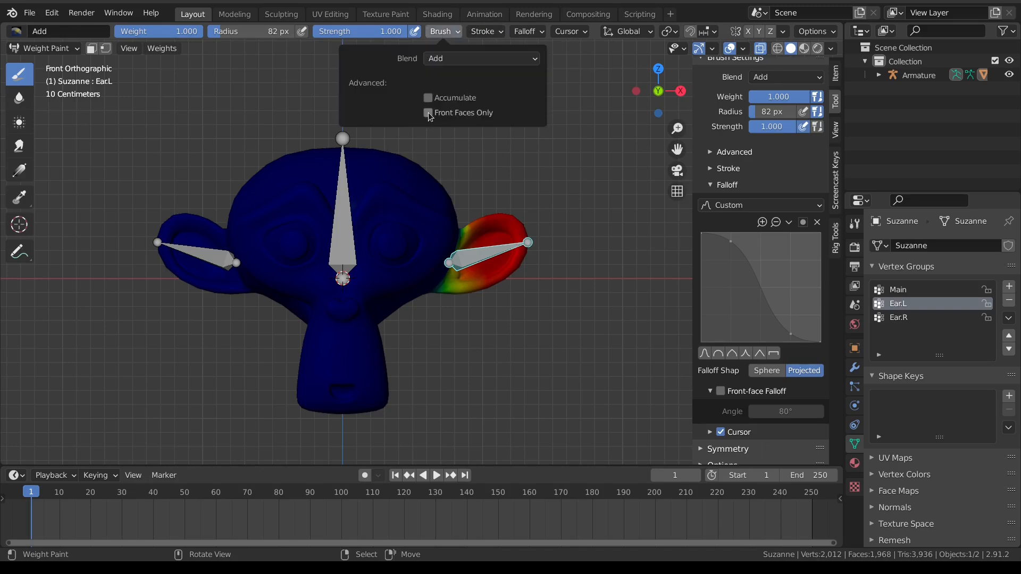
pyautogui.moveTo(415, 153)
pyautogui.mouseDown()
pyautogui.moveTo(385, 206)
pyautogui.moveTo(383, 308)
pyautogui.mouseUp()
pyautogui.moveTo(428, 365)
pyautogui.mouseDown(button='middle')
pyautogui.moveTo(310, 335)
pyautogui.moveTo(406, 364)
pyautogui.mouseUp(button='middle')
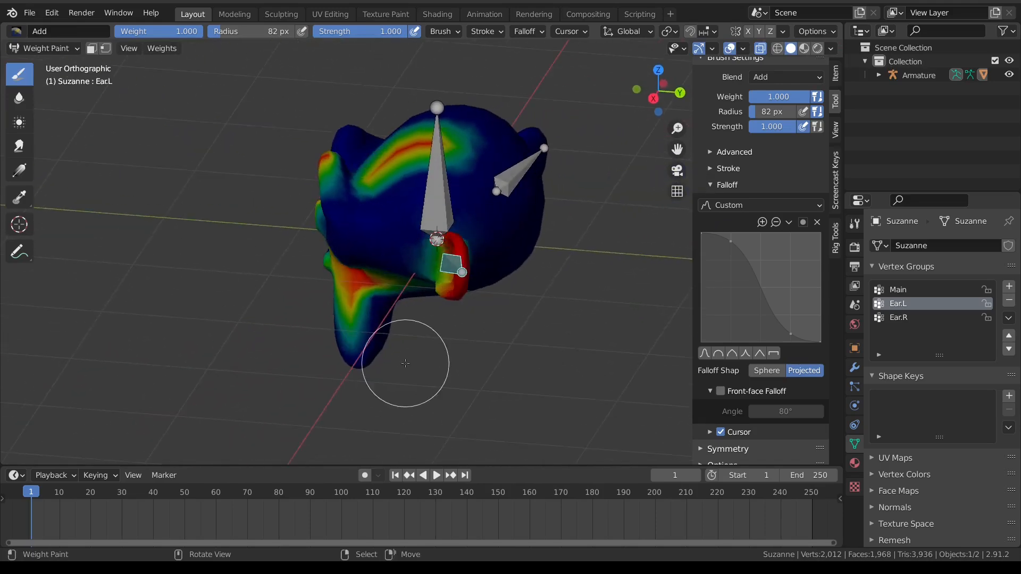
pyautogui.press('KP_1')
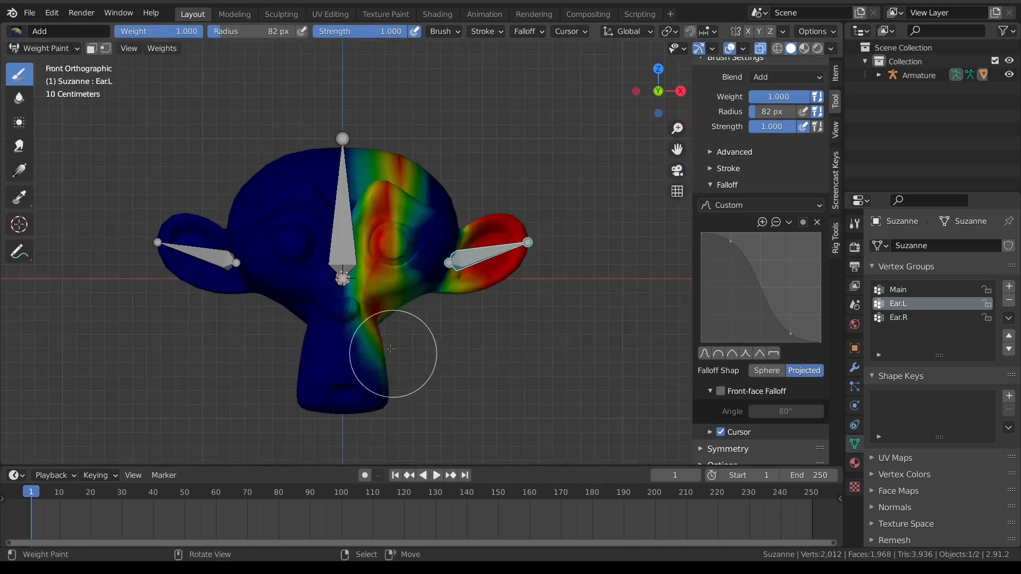
# Step: Enable Front-face Falloff with an angle of 20° and paint a stroke down the Ear.R side of the face
pyautogui.click(722, 393)
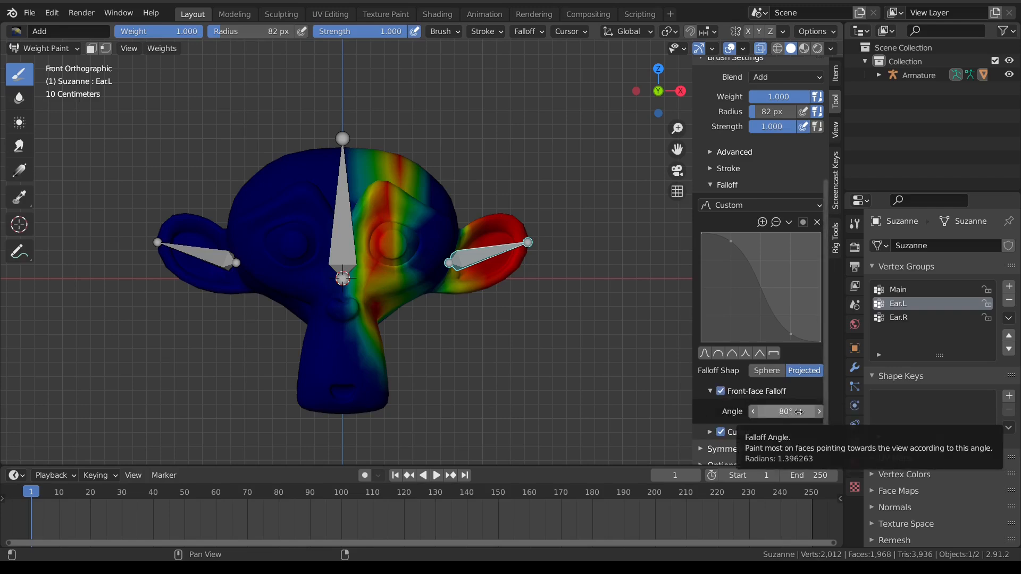
pyautogui.moveTo(789, 413); pyautogui.dragTo(778, 412)
pyautogui.click(781, 414)
pyautogui.write('20')
pyautogui.press('Return')
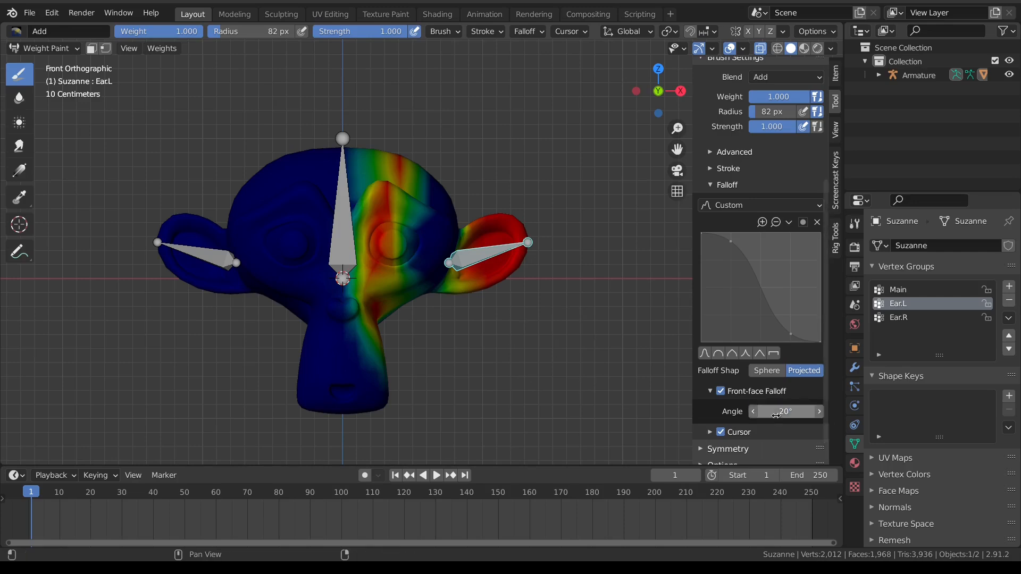
pyautogui.moveTo(292, 216)
pyautogui.mouseDown()
pyautogui.moveTo(273, 137)
pyautogui.moveTo(235, 361)
pyautogui.moveTo(290, 154)
pyautogui.moveTo(312, 261)
pyautogui.moveTo(278, 260)
pyautogui.moveTo(303, 225)
pyautogui.moveTo(273, 160)
pyautogui.moveTo(227, 394)
pyautogui.moveTo(277, 355)
pyautogui.mouseUp()
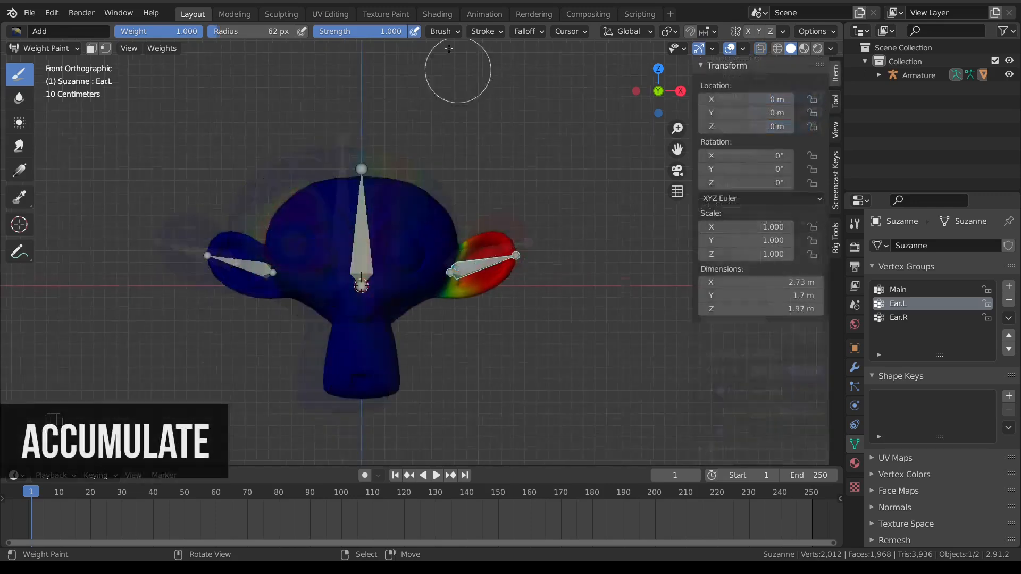
# Step: Set the Add brush's strength to 0.100 and open its advanced options containing Accumulate
pyautogui.click(444, 32)
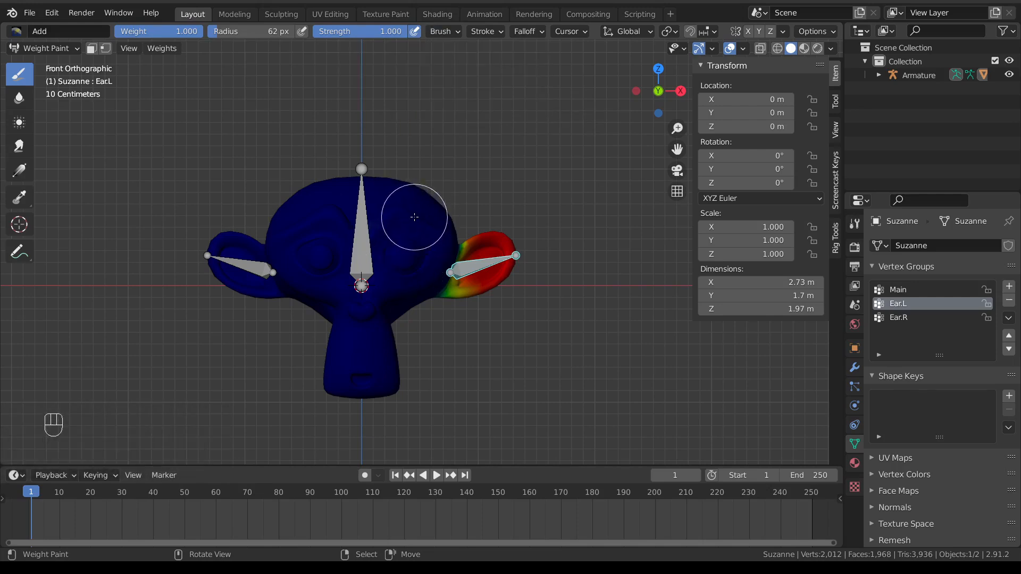
pyautogui.hotkey('ctrl', 'z')
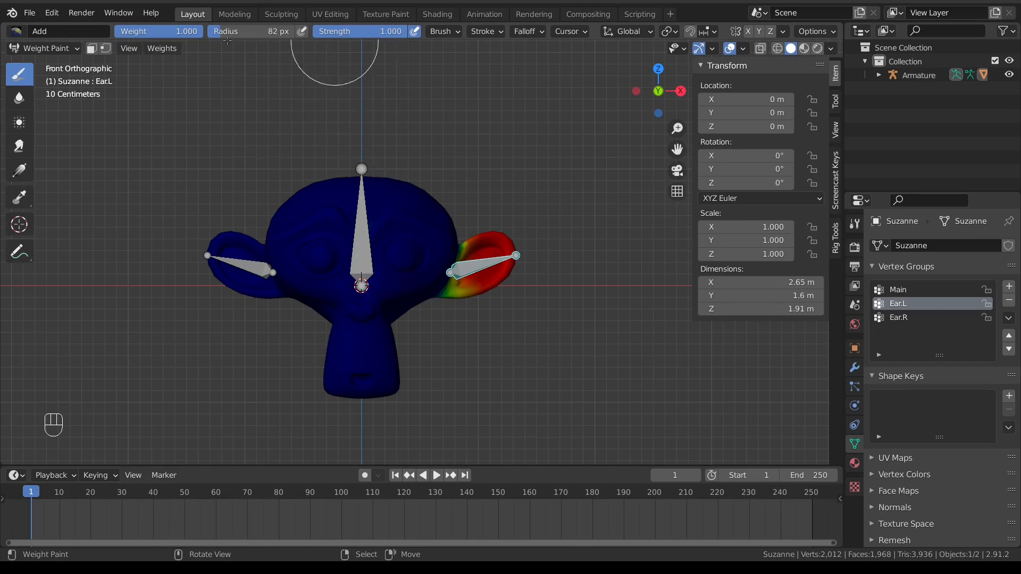
pyautogui.click(350, 32)
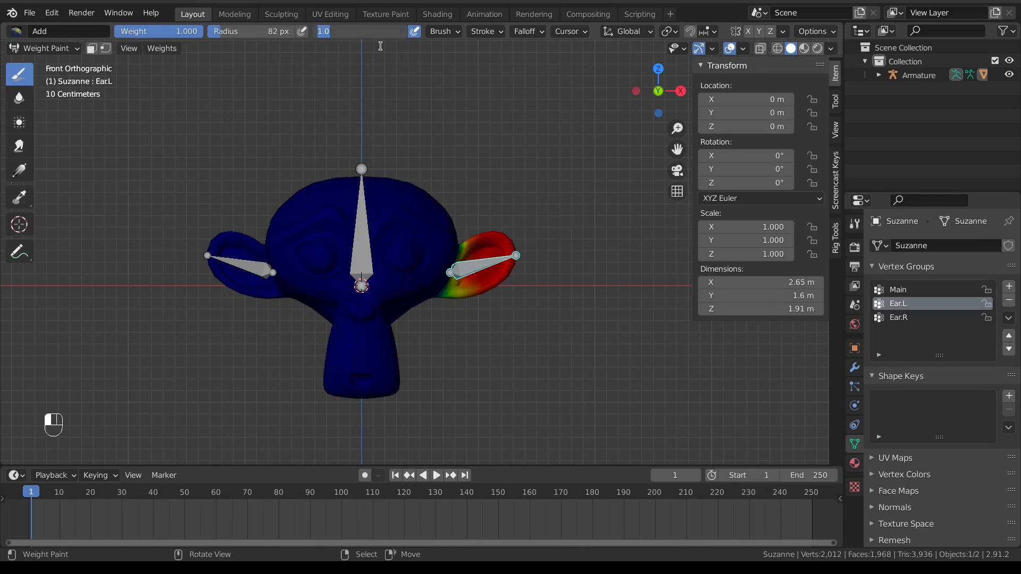
pyautogui.write('0.1')
pyautogui.press('Return')
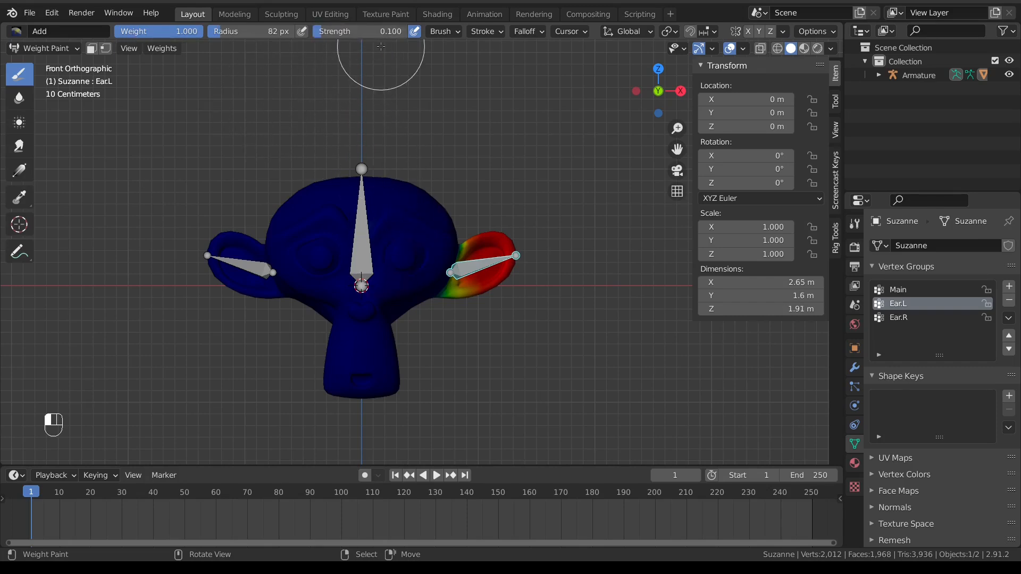
pyautogui.click(436, 32)
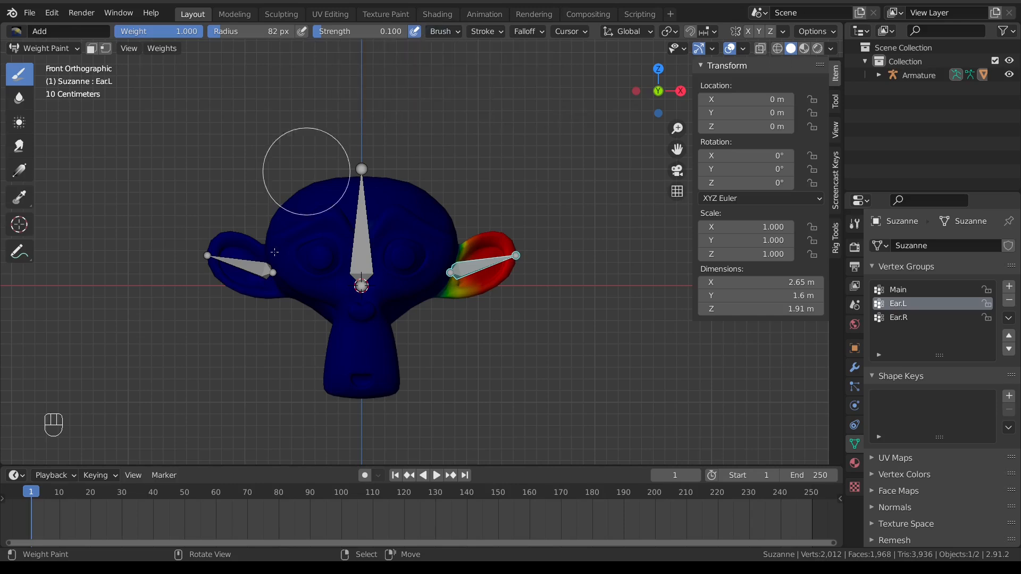
# Step: Build up weight over the forehead and eye on the Ear.L side with repeated up-and-down strokes at strength 0.100
pyautogui.moveTo(423, 188); pyautogui.dragTo(406, 276)
pyautogui.moveTo(419, 341)
pyautogui.mouseDown()
pyautogui.moveTo(410, 171)
pyautogui.moveTo(404, 335)
pyautogui.moveTo(404, 171)
pyautogui.moveTo(406, 183)
pyautogui.mouseUp()
pyautogui.moveTo(405, 222)
pyautogui.mouseDown()
pyautogui.moveTo(375, 202)
pyautogui.moveTo(410, 240)
pyautogui.moveTo(399, 201)
pyautogui.moveTo(409, 284)
pyautogui.mouseUp()
pyautogui.moveTo(409, 184)
pyautogui.mouseDown()
pyautogui.moveTo(406, 257)
pyautogui.moveTo(415, 178)
pyautogui.moveTo(410, 308)
pyautogui.moveTo(399, 296)
pyautogui.moveTo(406, 171)
pyautogui.moveTo(395, 191)
pyautogui.moveTo(405, 213)
pyautogui.moveTo(396, 204)
pyautogui.moveTo(405, 321)
pyautogui.moveTo(403, 313)
pyautogui.mouseUp()
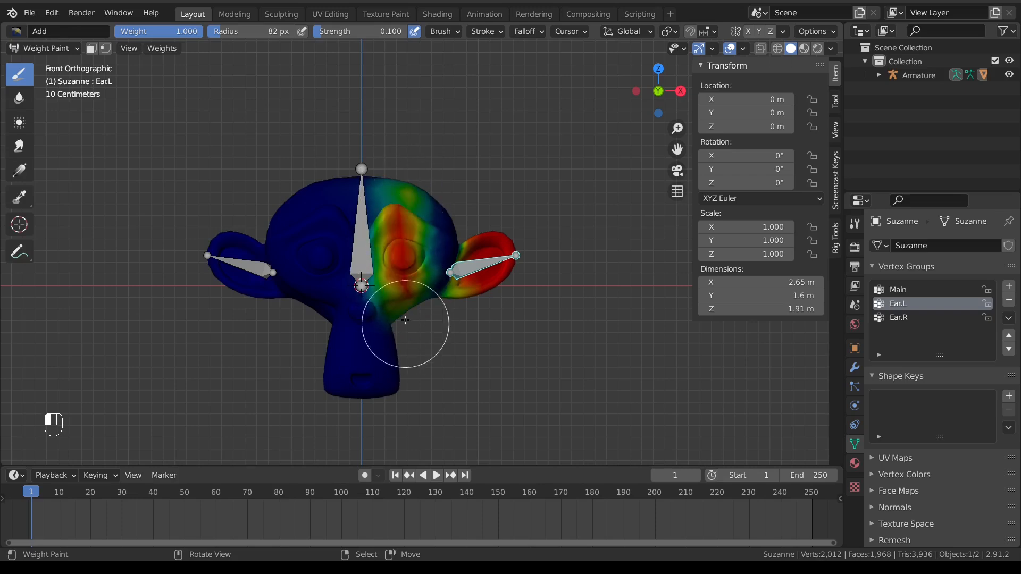
# Step: Reopen the Add brush's advanced options containing Accumulate and paint a stroke down the Ear.R side of the face
pyautogui.click(447, 33)
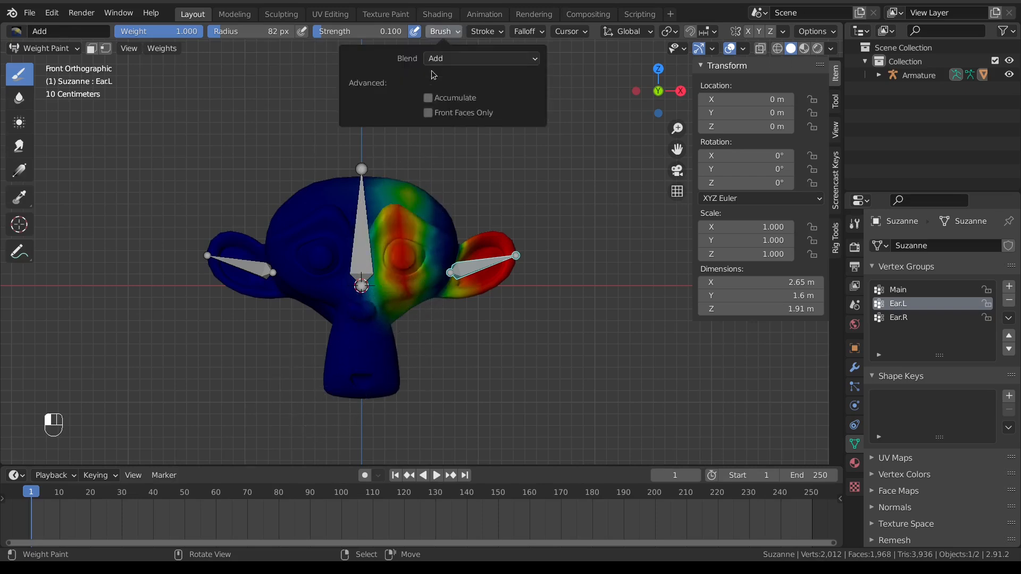
pyautogui.moveTo(286, 200)
pyautogui.mouseDown()
pyautogui.moveTo(319, 217)
pyautogui.moveTo(289, 342)
pyautogui.moveTo(327, 176)
pyautogui.moveTo(325, 277)
pyautogui.moveTo(317, 246)
pyautogui.moveTo(314, 312)
pyautogui.moveTo(317, 168)
pyautogui.moveTo(319, 372)
pyautogui.moveTo(303, 314)
pyautogui.moveTo(439, 359)
pyautogui.moveTo(397, 367)
pyautogui.moveTo(358, 358)
pyautogui.moveTo(364, 350)
pyautogui.moveTo(254, 358)
pyautogui.mouseUp()
pyautogui.moveTo(183, 387)
pyautogui.mouseDown()
pyautogui.moveTo(282, 369)
pyautogui.moveTo(513, 369)
pyautogui.moveTo(361, 355)
pyautogui.moveTo(266, 365)
pyautogui.moveTo(486, 358)
pyautogui.moveTo(248, 355)
pyautogui.moveTo(474, 358)
pyautogui.moveTo(193, 376)
pyautogui.moveTo(480, 365)
pyautogui.moveTo(227, 376)
pyautogui.mouseUp()
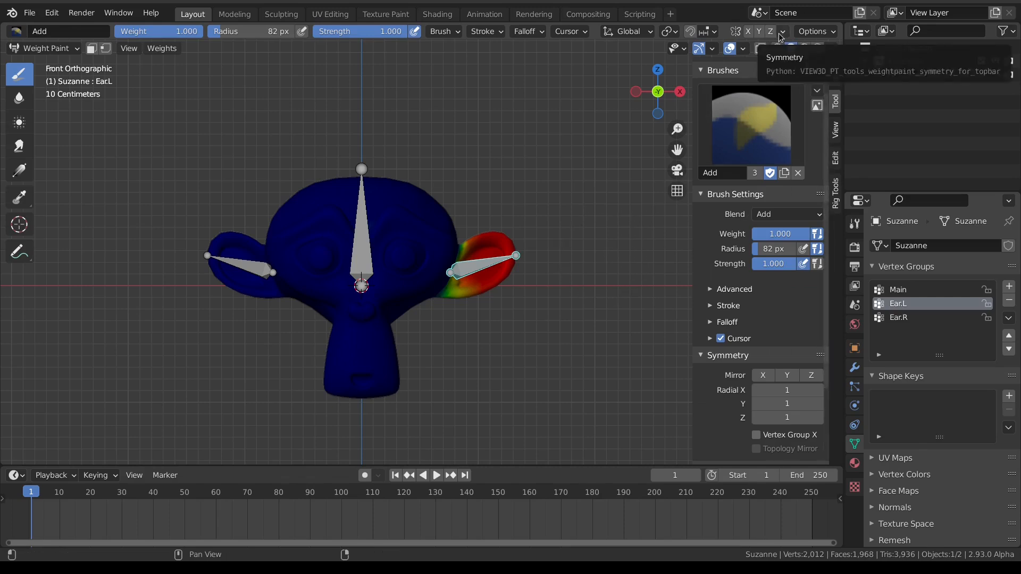
# Step: Try the X and Z mirror symmetry axes and turn both off
pyautogui.click(749, 32)
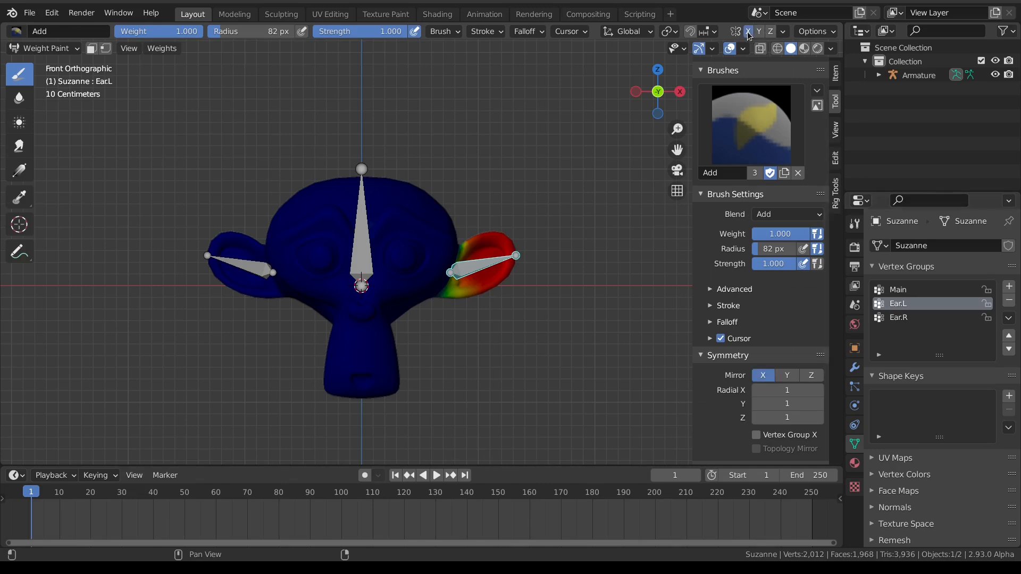
pyautogui.click(767, 32)
pyautogui.click(749, 32)
pyautogui.click(771, 32)
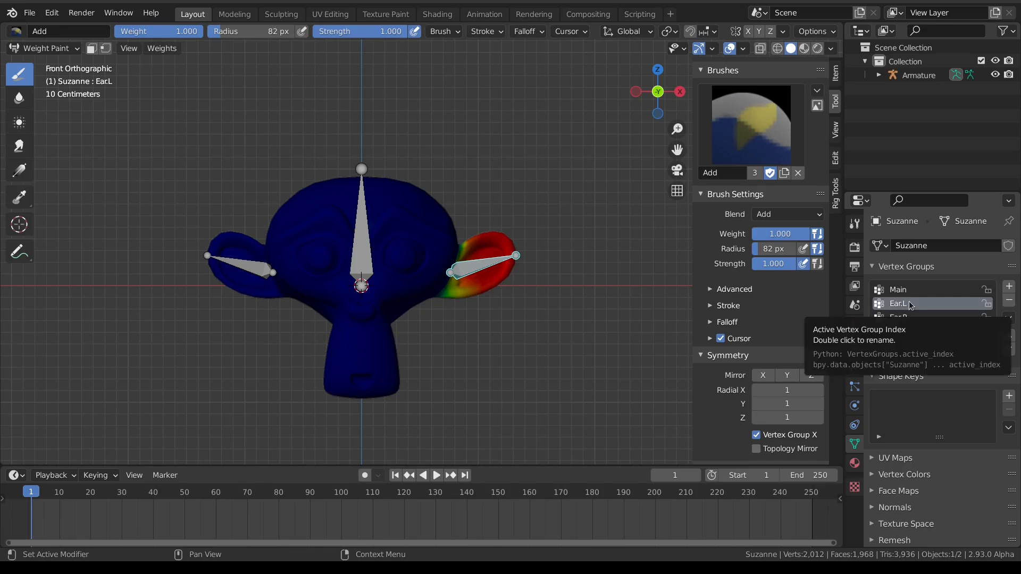
# Step: With Vertex Group X enabled, paint an Ear.L stroke down that side of the face and display the Ear.R vertex group
pyautogui.rightClick(485, 271)
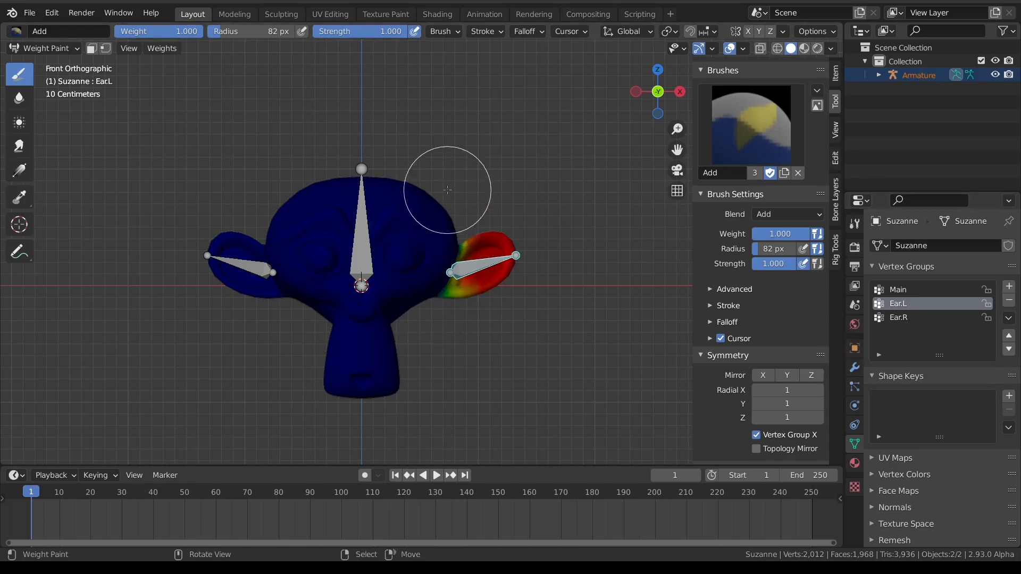
pyautogui.moveTo(448, 186); pyautogui.dragTo(410, 296)
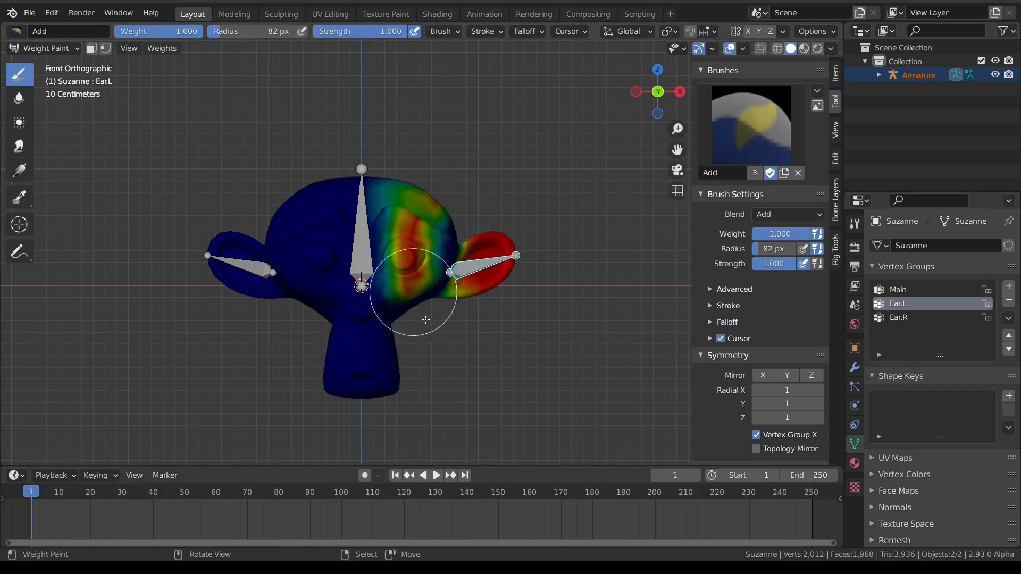
pyautogui.click(904, 318)
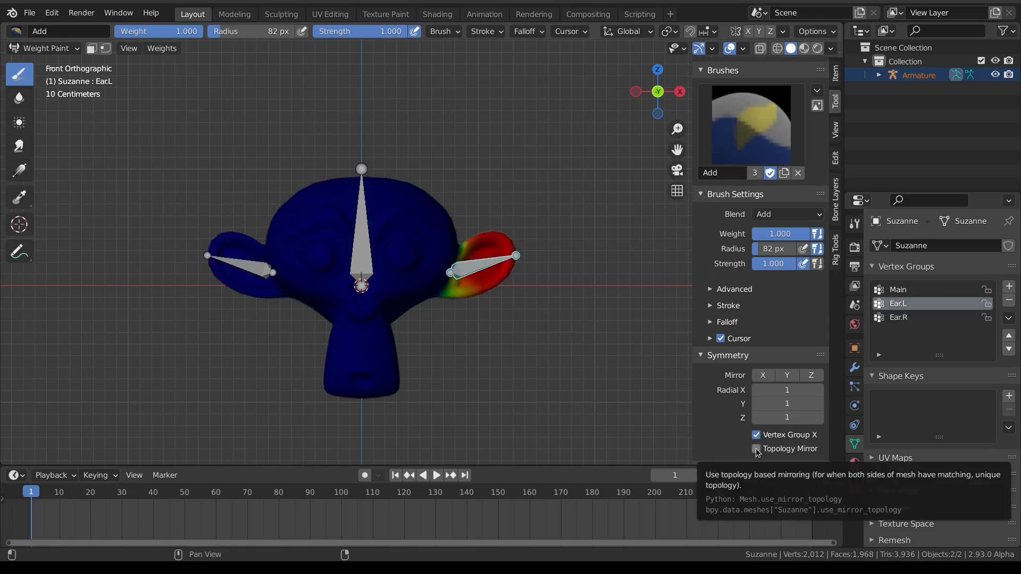
# Step: Enable Topology Mirror and move two forehead vertices on the Ear.R side up and outward in Edit Mode, returning to Weight Paint
pyautogui.click(756, 449)
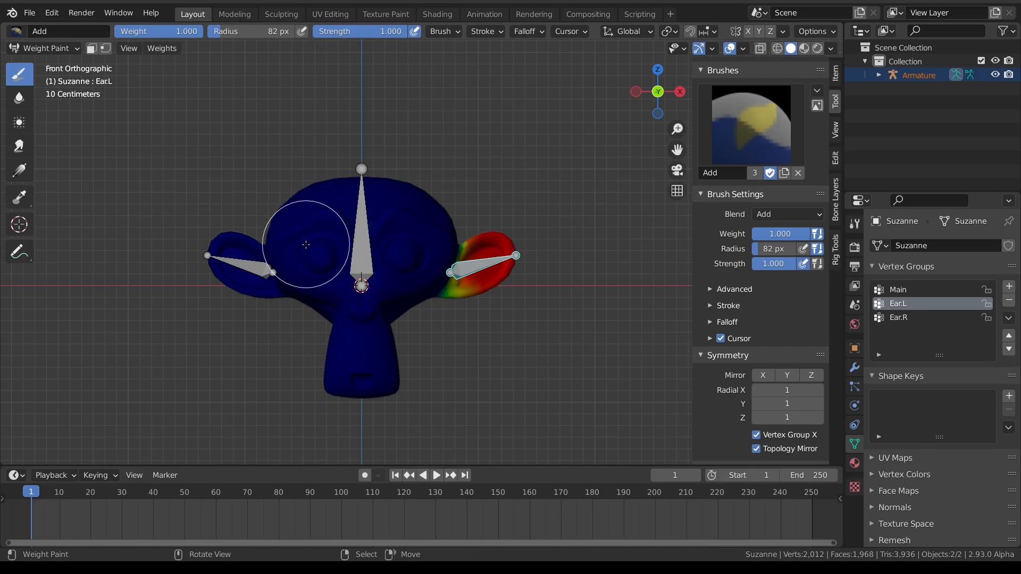
pyautogui.hotkey('ctrl', 'Tab')
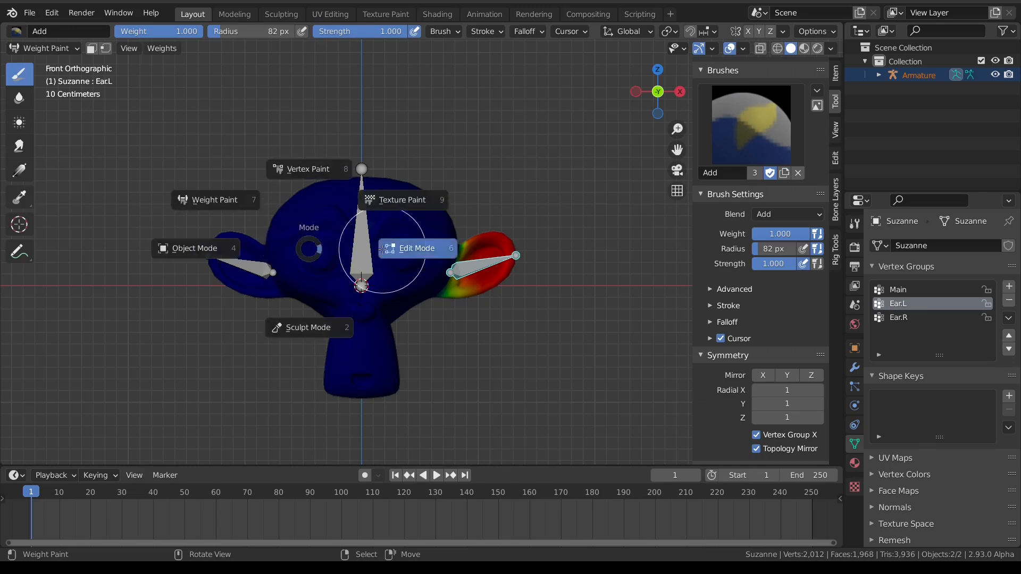
pyautogui.click(383, 248)
pyautogui.moveTo(303, 214); pyautogui.dragTo(311, 230)
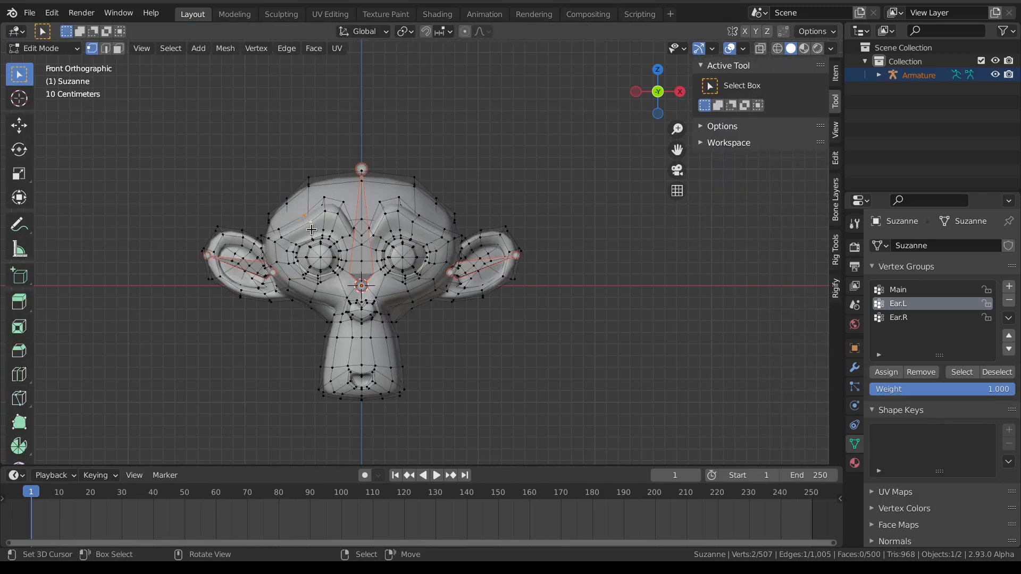
pyautogui.press('g')
pyautogui.click(309, 229)
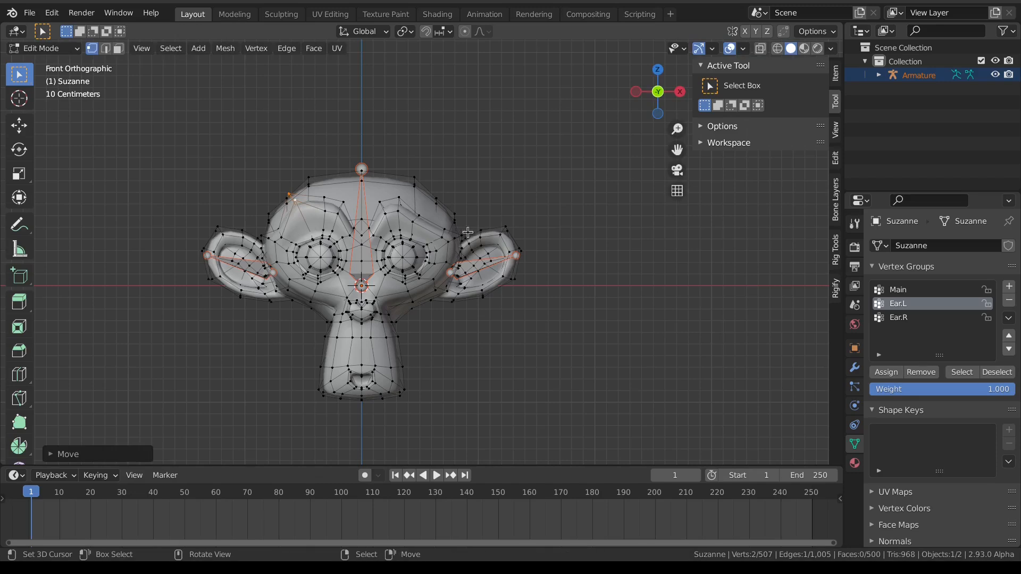
pyautogui.hotkey('ctrl', 'Tab')
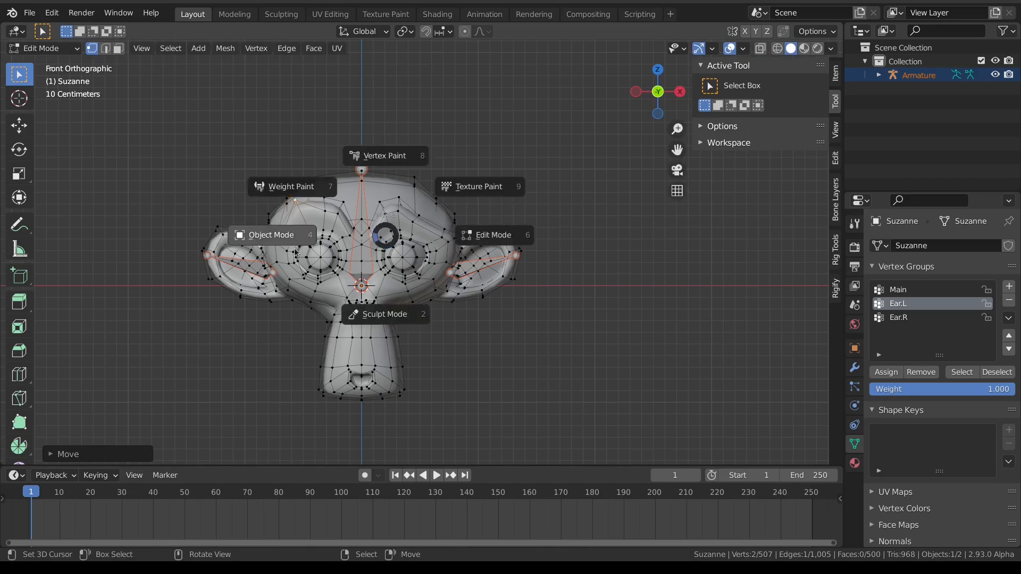
pyautogui.click(295, 203)
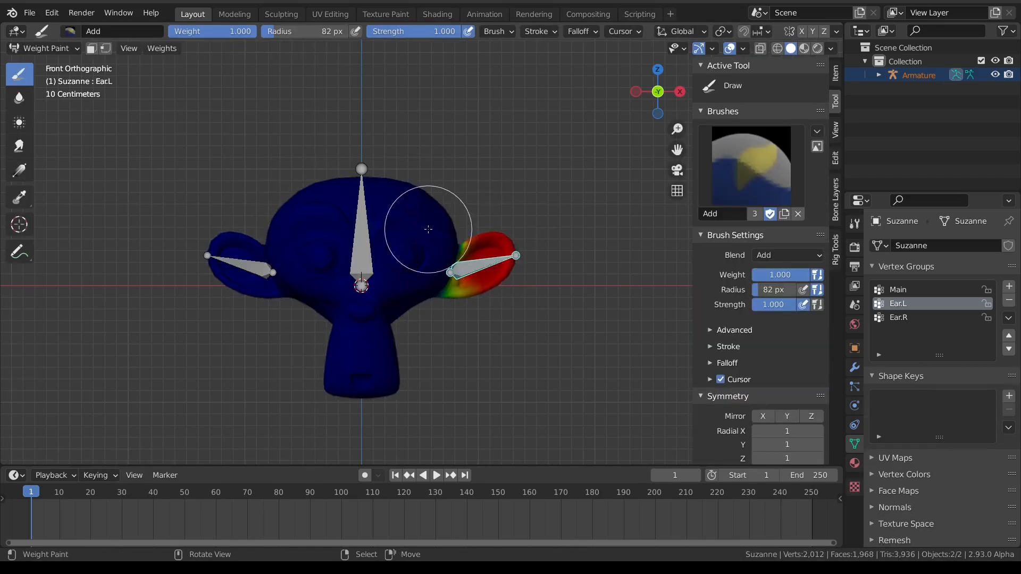
# Step: Paint a topology-mirrored Ear.L stroke over the eye and display the Ear.R vertex group for comparison
pyautogui.moveTo(421, 226)
pyautogui.mouseDown()
pyautogui.moveTo(433, 201)
pyautogui.moveTo(413, 250)
pyautogui.moveTo(413, 303)
pyautogui.mouseUp()
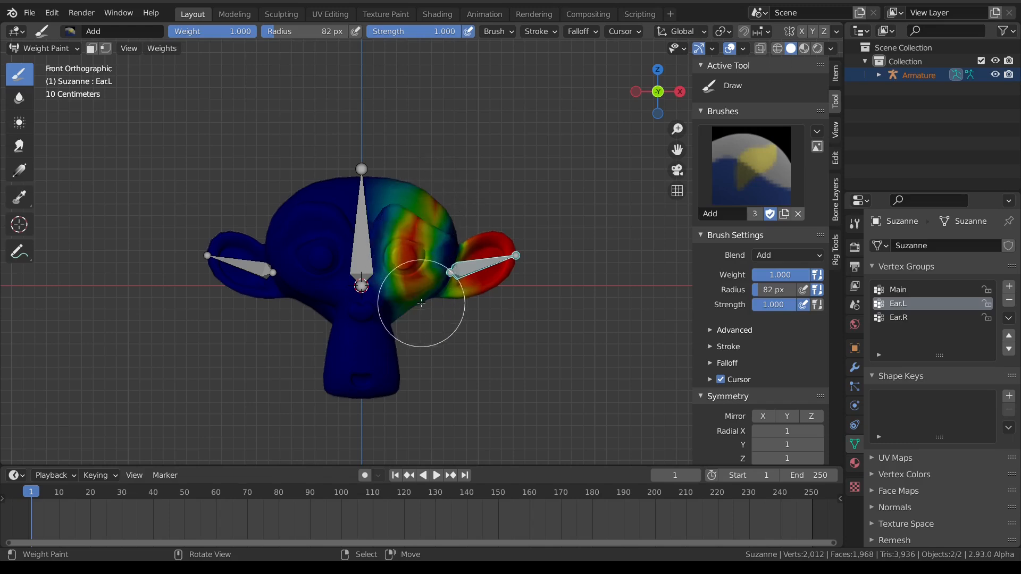
pyautogui.click(903, 318)
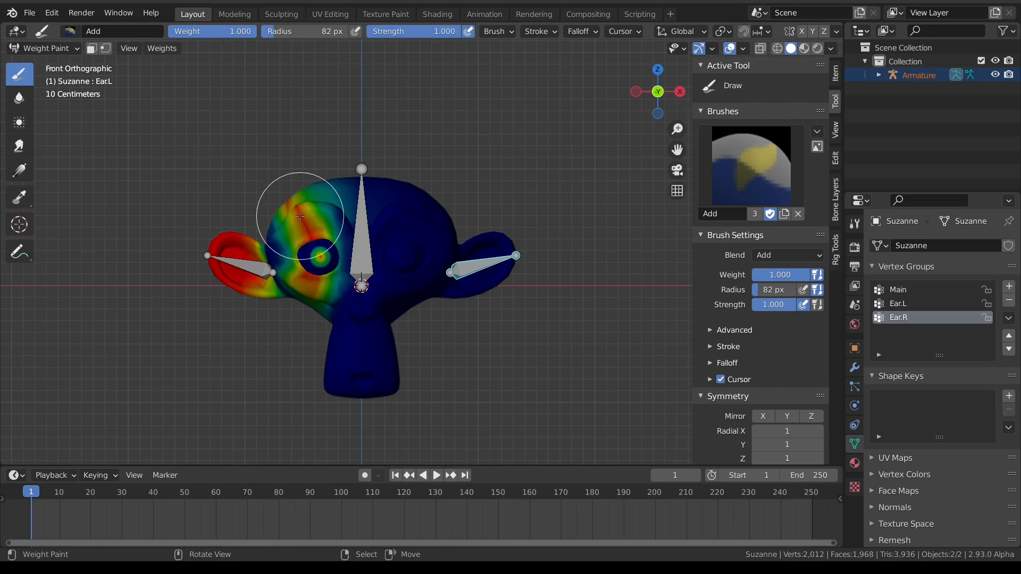
pyautogui.scroll(-3, 806, 408)
pyautogui.scroll(-1, 806, 408)
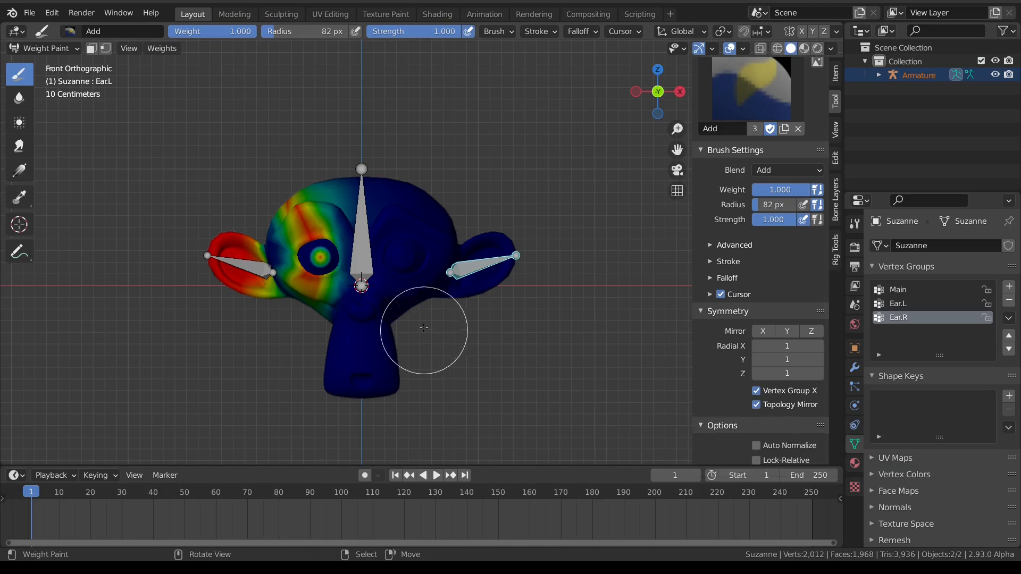
# Step: Undo the topology-mirrored stroke, disable Vertex Group X, and paint an X-mirrored Ear.L stroke over the side of the face
pyautogui.click(757, 409)
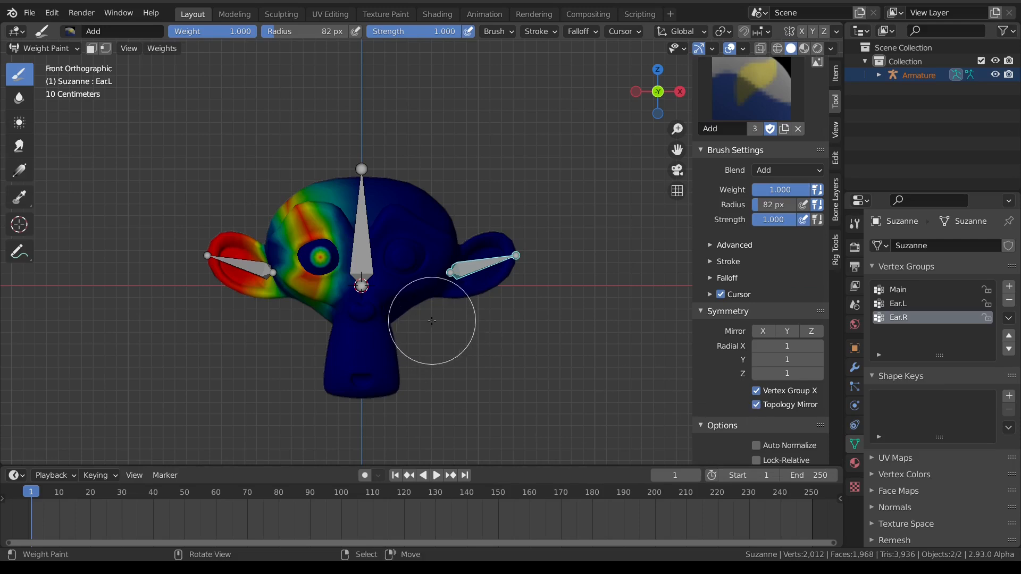
pyautogui.press('ctrl')
pyautogui.hotkey('ctrl', 'z')
pyautogui.click(757, 391)
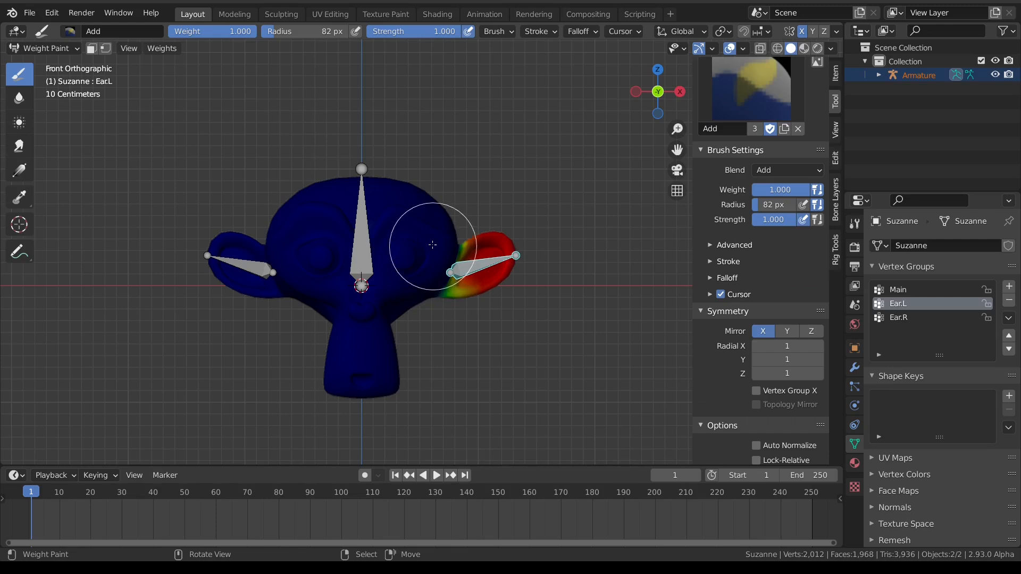
pyautogui.moveTo(448, 206)
pyautogui.mouseDown()
pyautogui.moveTo(433, 246)
pyautogui.moveTo(342, 274)
pyautogui.mouseUp()
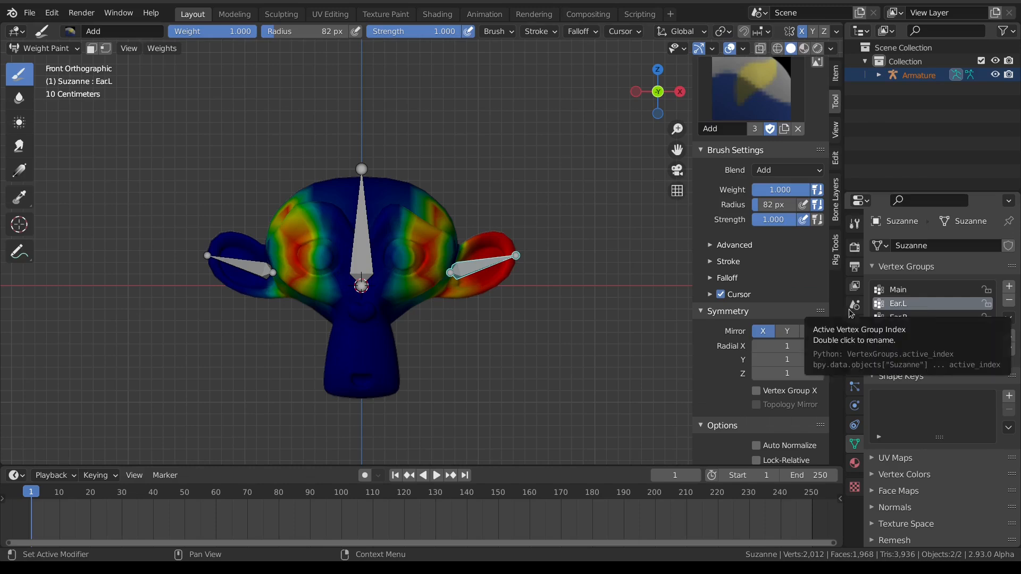
# Step: Undo the X-mirrored Ear.L stroke and the symmetry changes made for it
pyautogui.hotkey('ctrl', 'z')
pyautogui.hotkey('ctrl', 'z')
pyautogui.hotkey('ctrl', 'z')
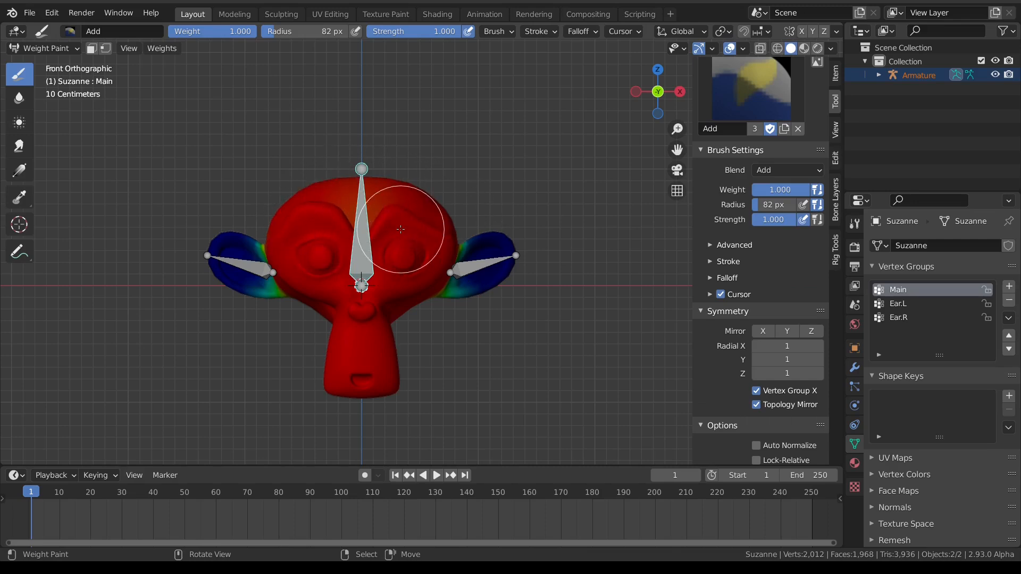
# Step: Switch to the Subtract brush, enable X mirror, and remove Main weight with a stroke beside the Ear.L ear
pyautogui.click(75, 32)
pyautogui.click(146, 74)
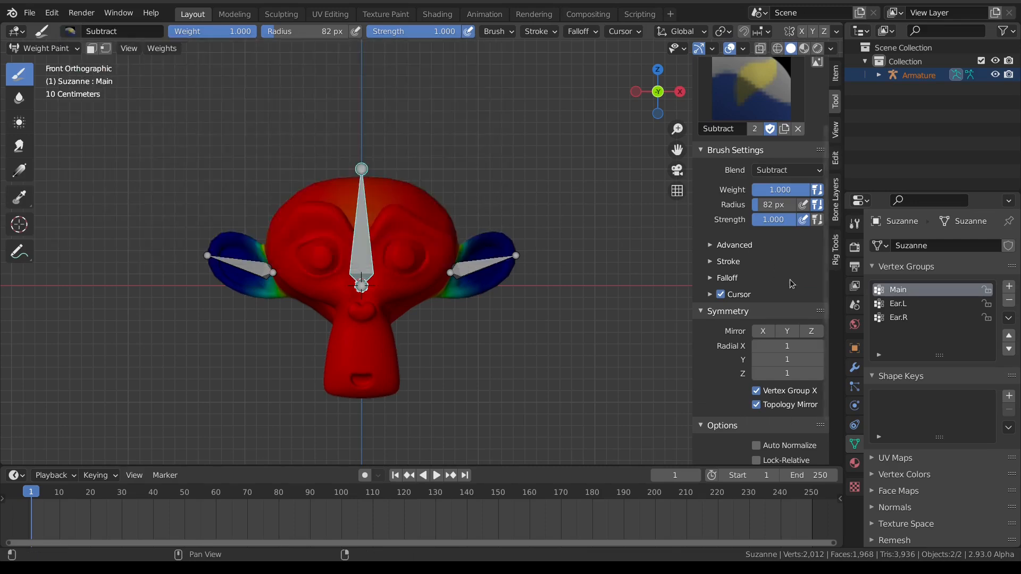
pyautogui.click(765, 333)
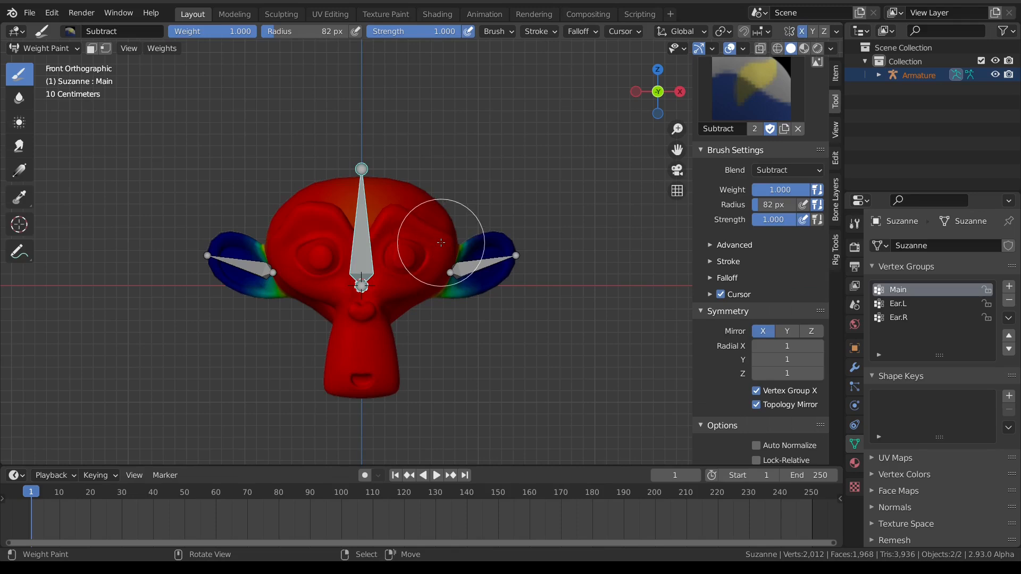
pyautogui.moveTo(449, 216)
pyautogui.mouseDown()
pyautogui.moveTo(439, 249)
pyautogui.moveTo(453, 308)
pyautogui.moveTo(437, 263)
pyautogui.moveTo(465, 216)
pyautogui.moveTo(437, 278)
pyautogui.mouseUp()
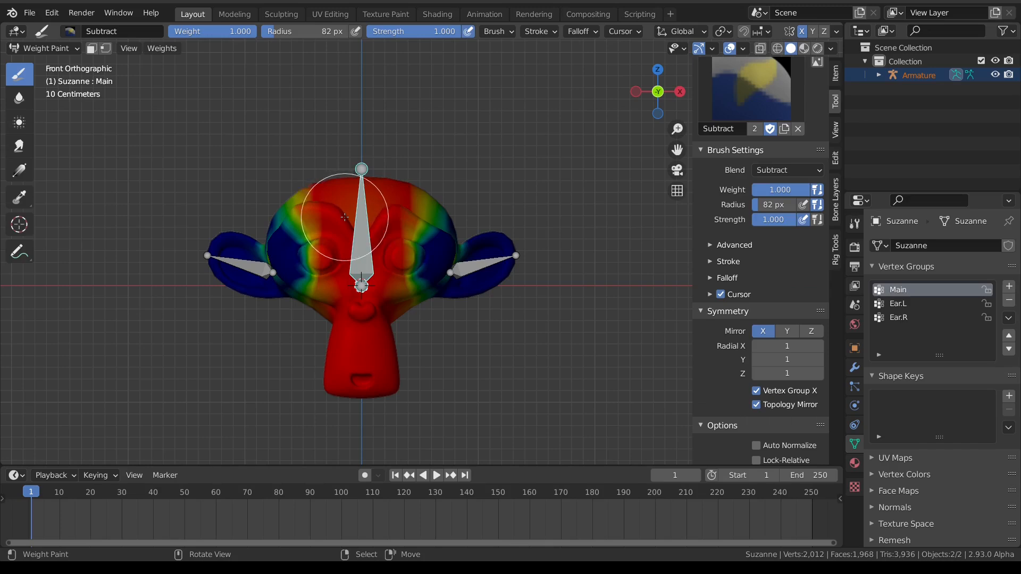
# Step: Disable Vertex Group X and X mirror, and make Ear.L the active vertex group
pyautogui.click(756, 392)
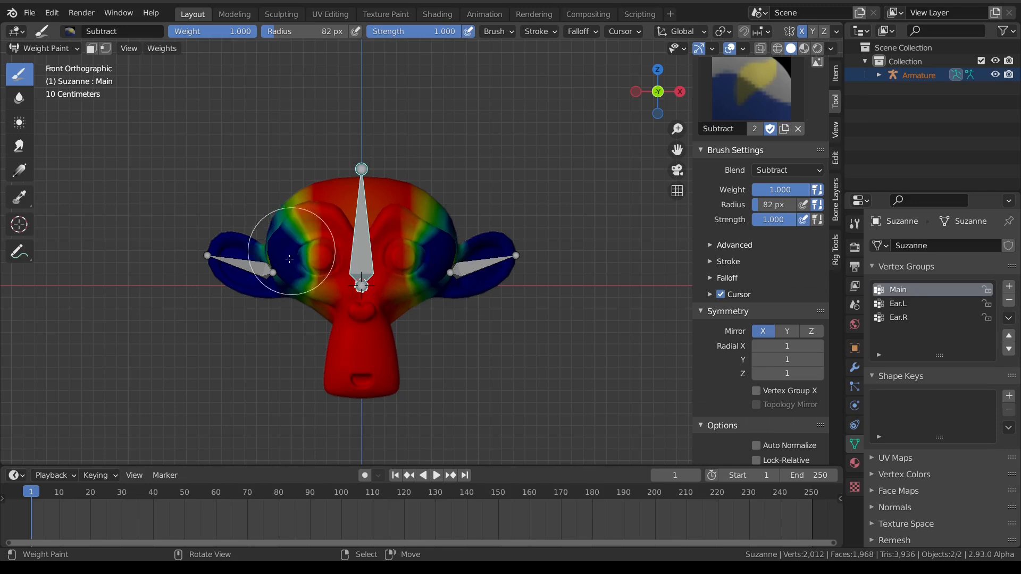
pyautogui.click(763, 331)
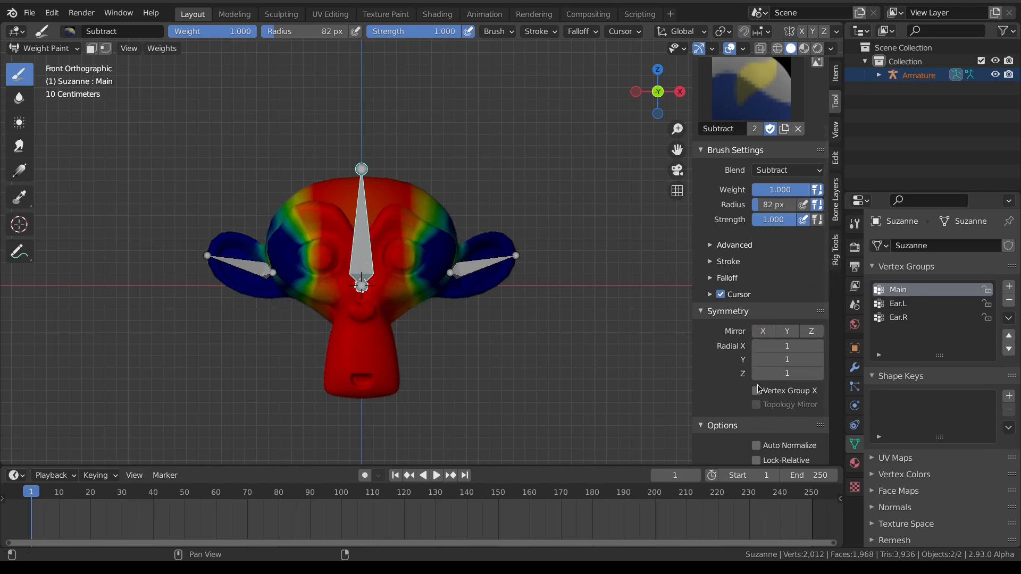
pyautogui.click(887, 308)
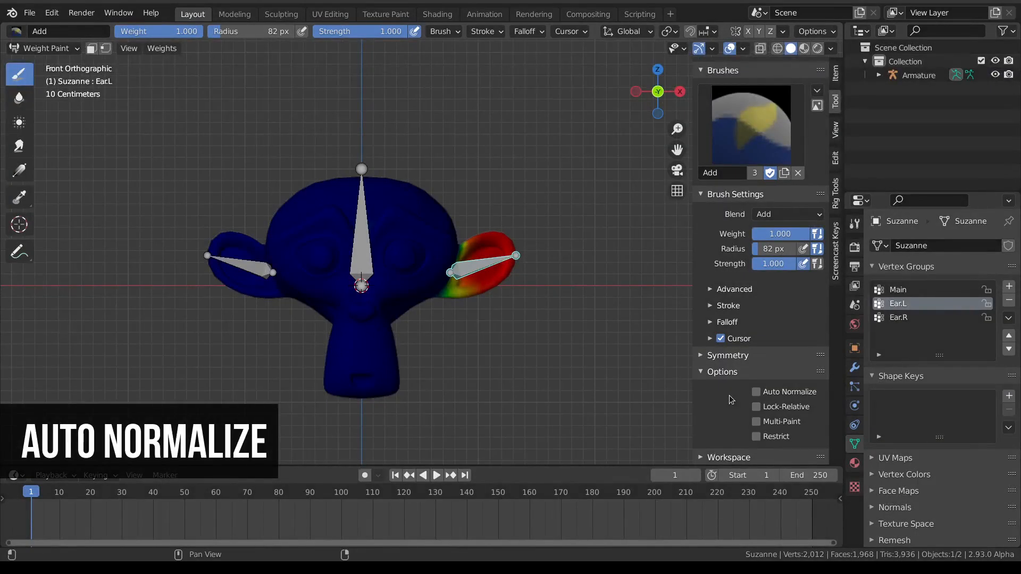
# Step: With Auto Normalize off, activate the Main bone and paint weight 1.000 over the whole Ear.L ear
pyautogui.click(756, 394)
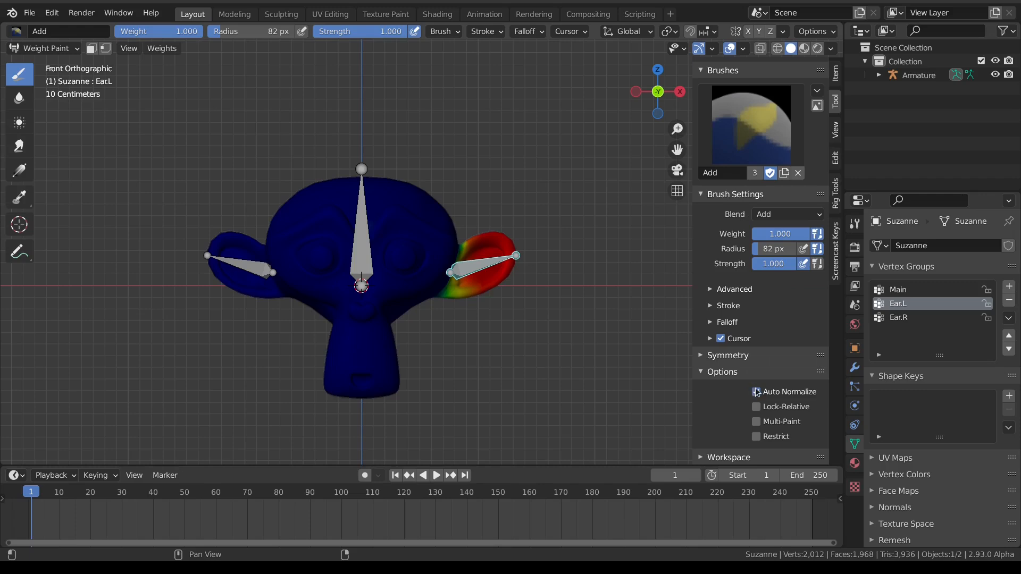
pyautogui.keyDown('ctrl'); pyautogui.click(365, 230); pyautogui.keyUp('ctrl')
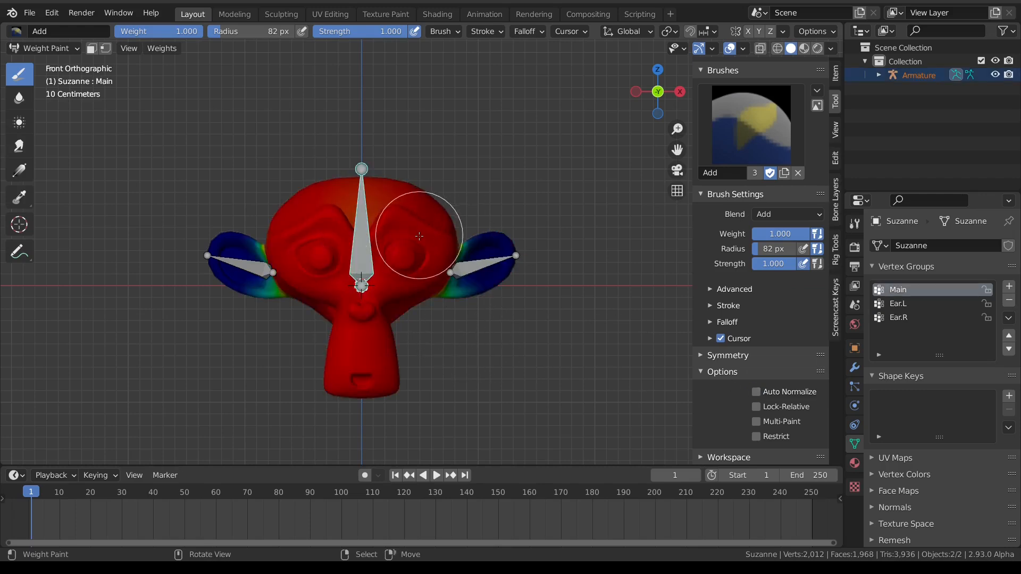
pyautogui.moveTo(497, 217)
pyautogui.mouseDown()
pyautogui.moveTo(515, 301)
pyautogui.moveTo(495, 234)
pyautogui.moveTo(457, 286)
pyautogui.moveTo(399, 301)
pyautogui.moveTo(497, 235)
pyautogui.moveTo(492, 306)
pyautogui.mouseUp()
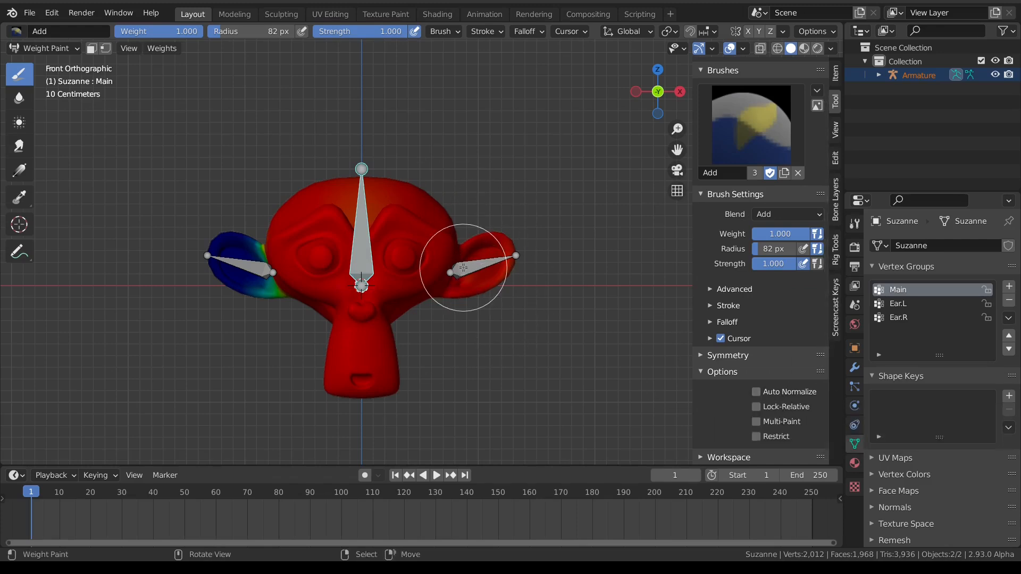
# Step: Compare the Ear.L and Main weights on the ear and test the deformation by rotating the Ear.L bone
pyautogui.keyDown('ctrl'); pyautogui.click(479, 262); pyautogui.keyUp('ctrl')
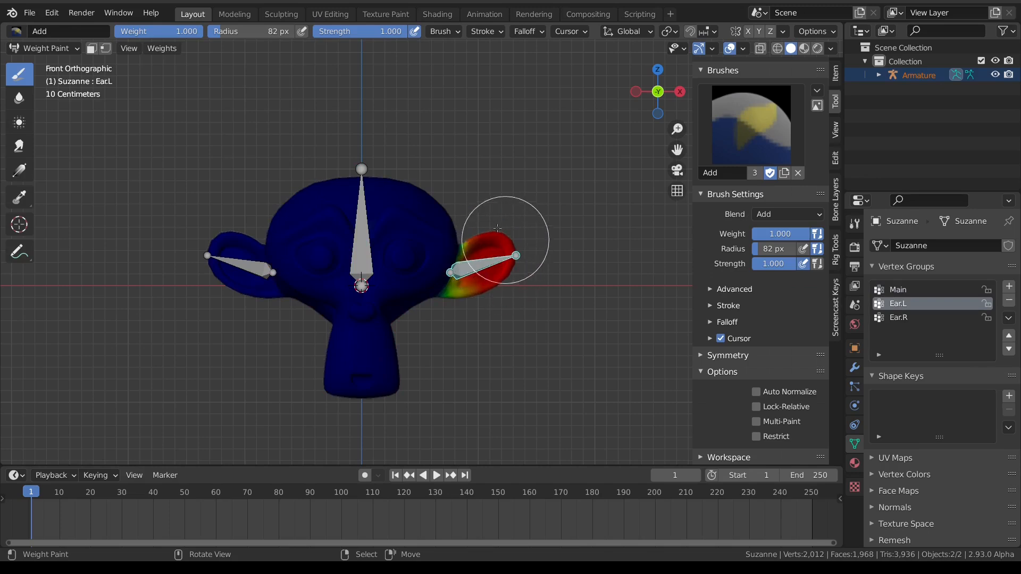
pyautogui.keyDown('ctrl'); pyautogui.click(363, 234); pyautogui.keyUp('ctrl')
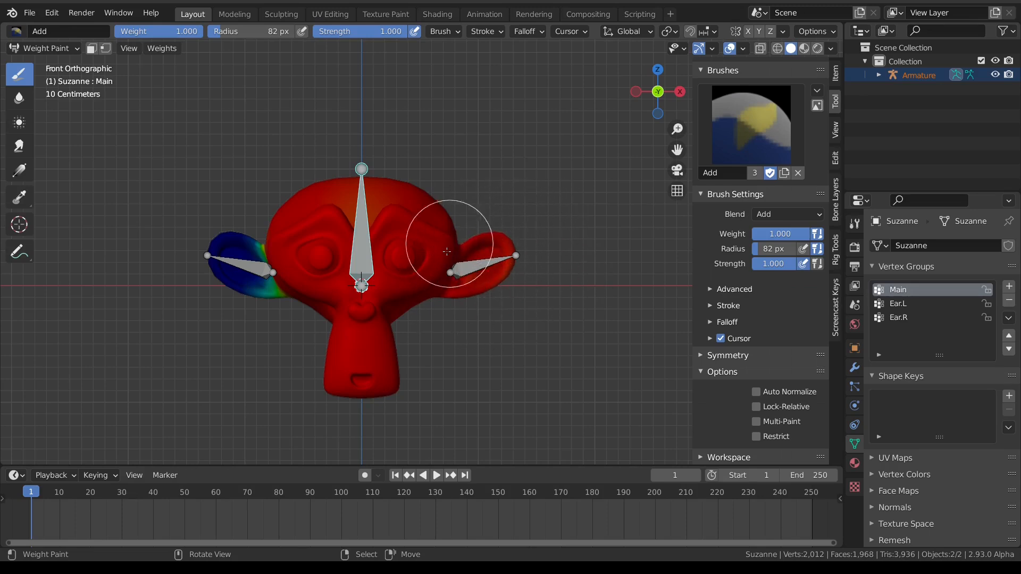
pyautogui.keyDown('ctrl'); pyautogui.click(488, 262); pyautogui.keyUp('ctrl')
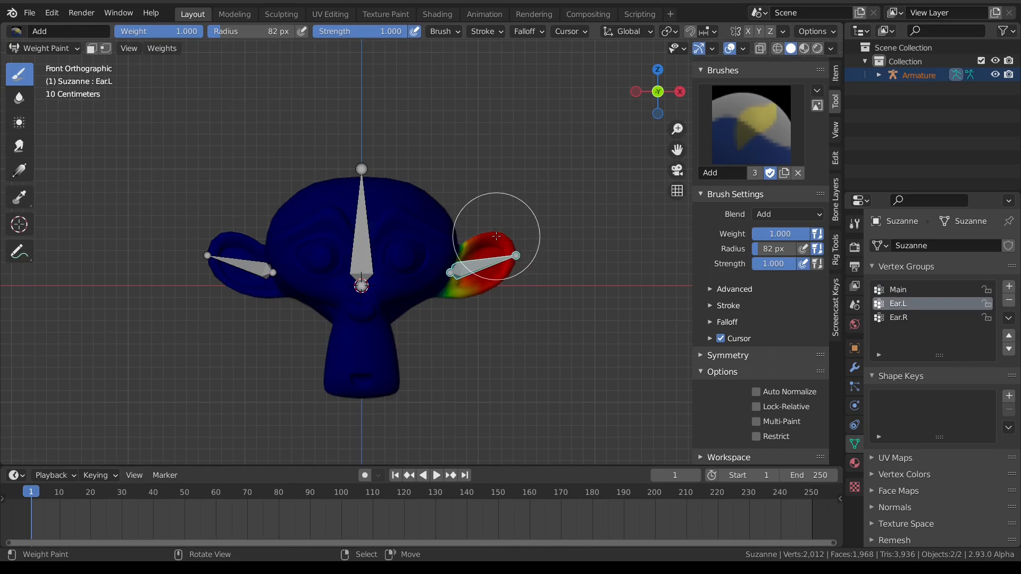
pyautogui.press('r')
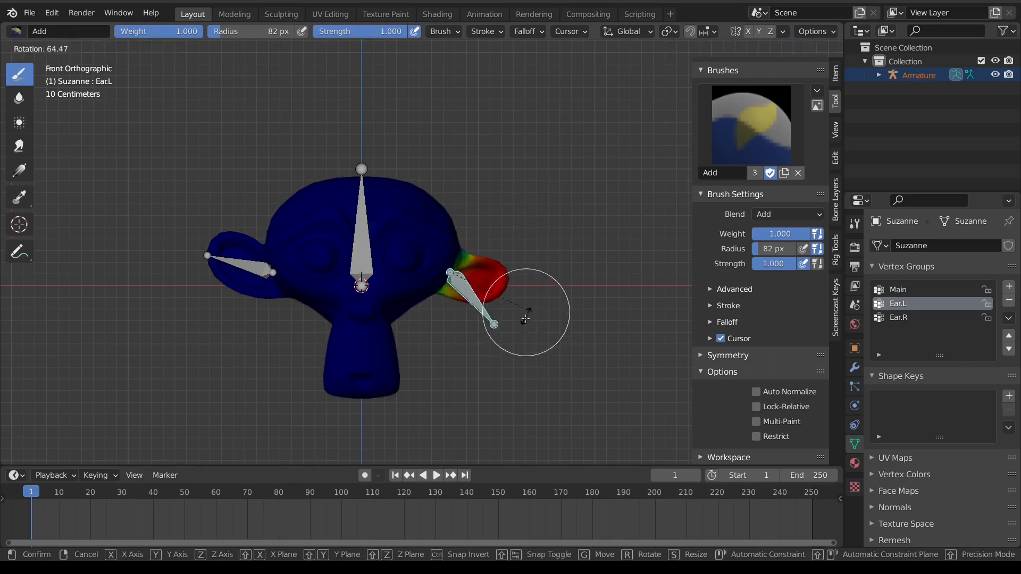
pyautogui.click(523, 311)
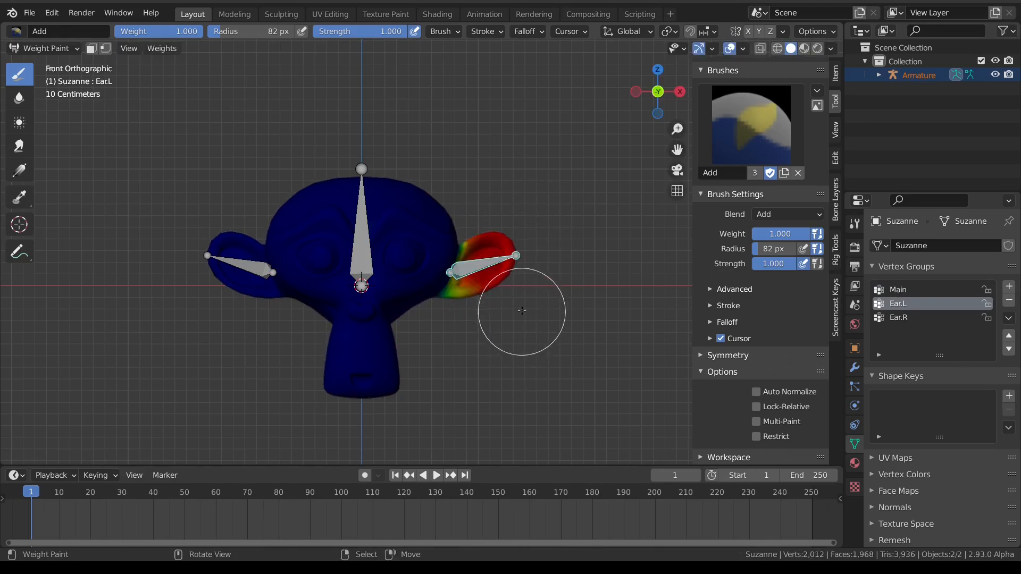
# Step: Enable Auto Normalize for the weight paint brush
pyautogui.click(757, 392)
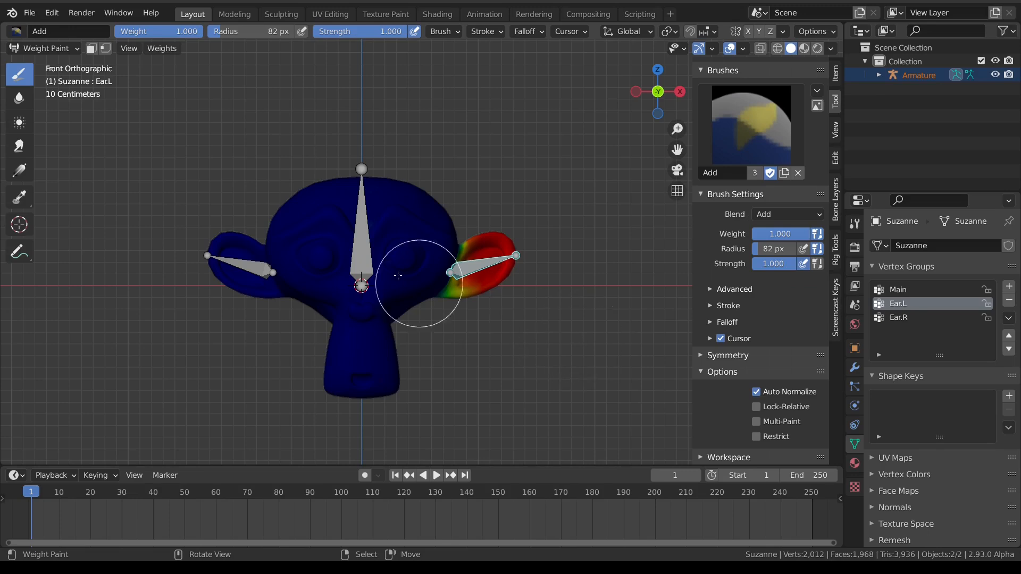
# Step: Compare the Main and Ear.L weights on the Ear.L ear with Auto Normalize on, ending with the Main bone active
pyautogui.keyDown('ctrl'); pyautogui.click(368, 243); pyautogui.keyUp('ctrl')
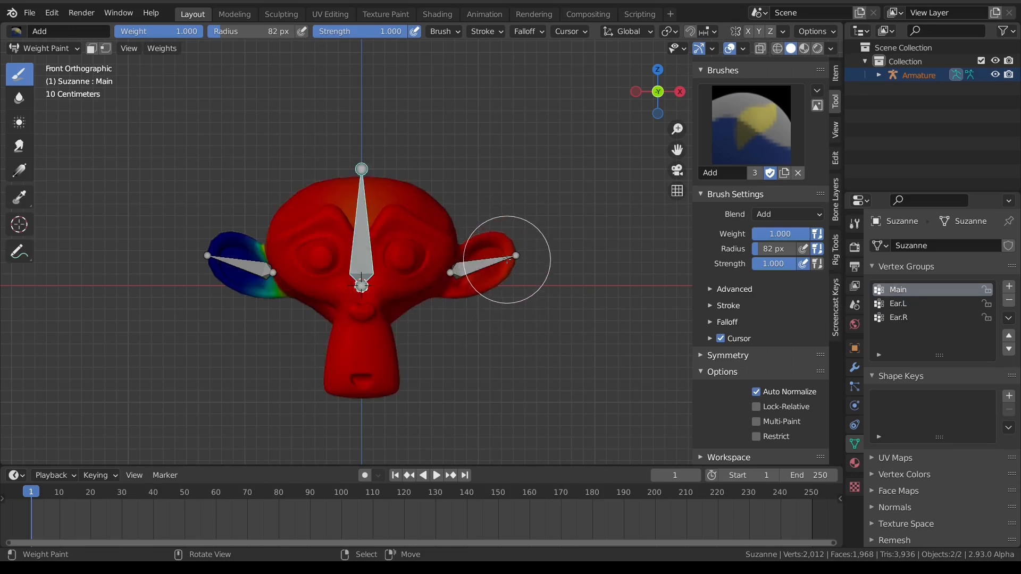
pyautogui.keyDown('ctrl'); pyautogui.click(483, 257); pyautogui.keyUp('ctrl')
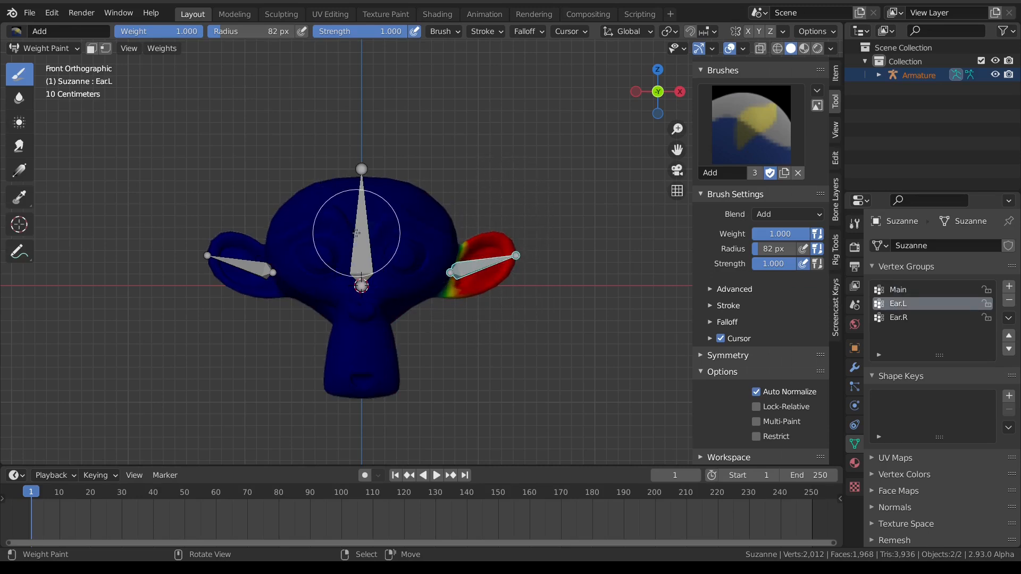
pyautogui.keyDown('ctrl'); pyautogui.click(362, 220); pyautogui.keyUp('ctrl')
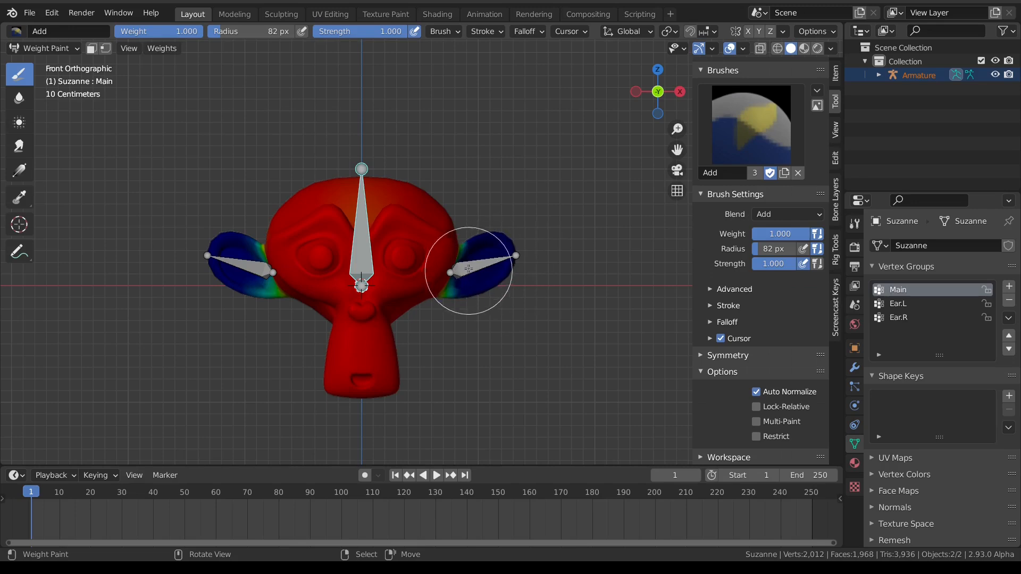
# Step: Paint Main weight 1.000 over the Ear.R ear with Auto Normalize on, and compare it with the Ear.R group's weights
pyautogui.moveTo(266, 310)
pyautogui.mouseDown()
pyautogui.moveTo(246, 228)
pyautogui.moveTo(266, 312)
pyautogui.moveTo(246, 235)
pyautogui.moveTo(234, 261)
pyautogui.mouseUp()
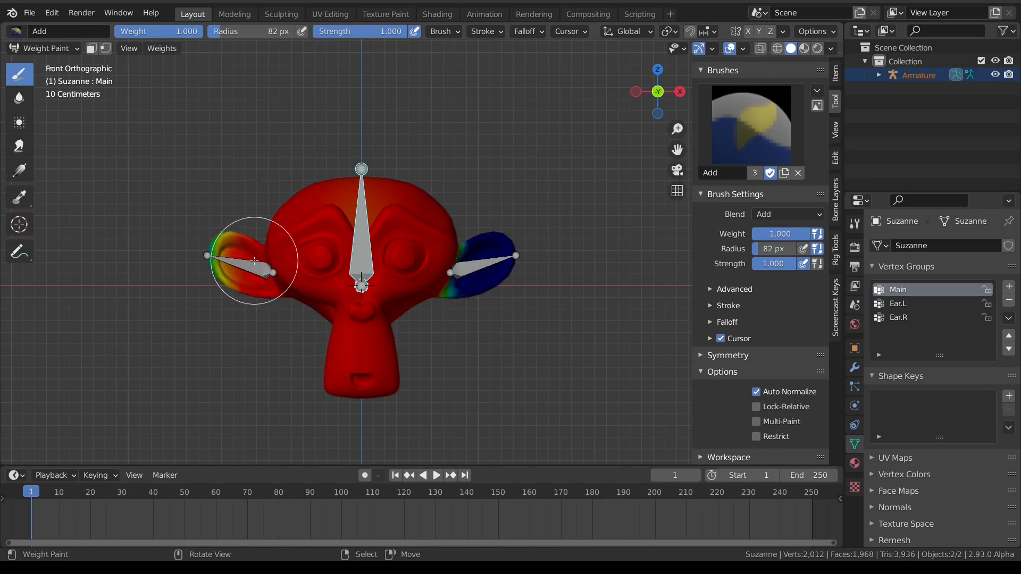
pyautogui.keyDown('ctrl'); pyautogui.click(255, 268); pyautogui.keyUp('ctrl')
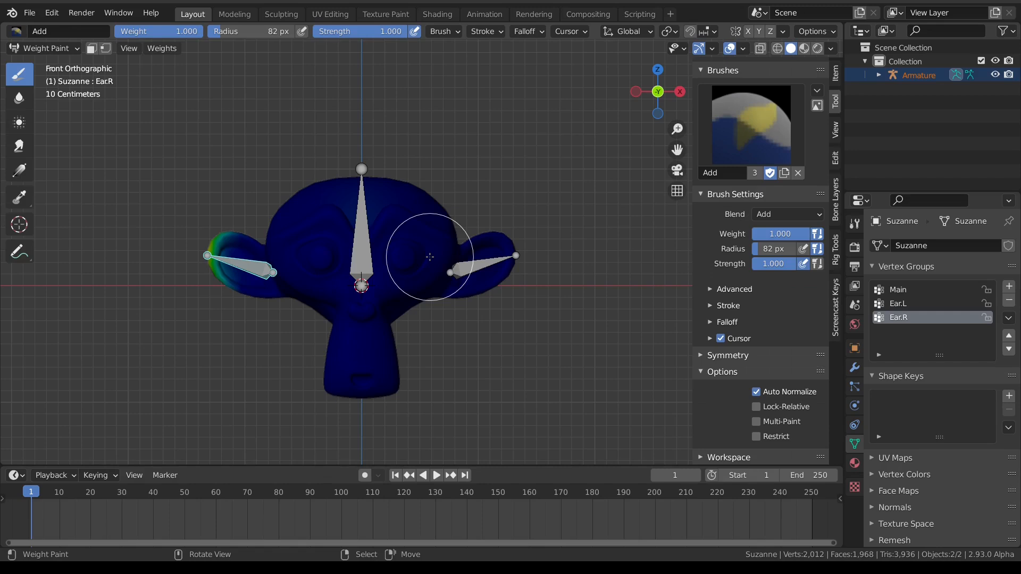
pyautogui.keyDown('ctrl'); pyautogui.click(369, 253); pyautogui.keyUp('ctrl')
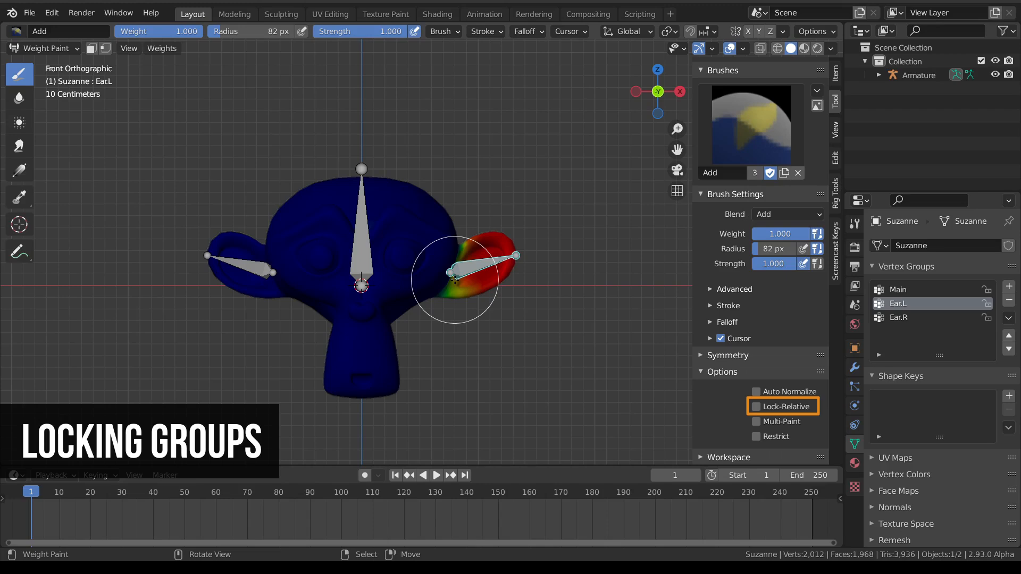
# Step: Lock the Ear.L and Ear.R vertex groups, and unlock both again
pyautogui.click(987, 304)
pyautogui.click(987, 317)
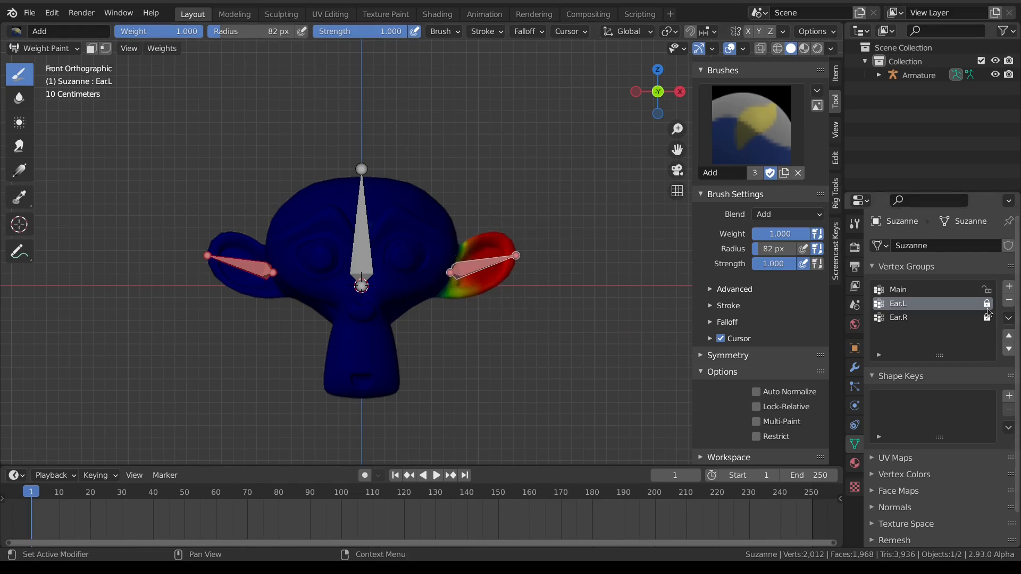
pyautogui.click(985, 307)
pyautogui.click(988, 318)
pyautogui.click(988, 304)
pyautogui.click(988, 304)
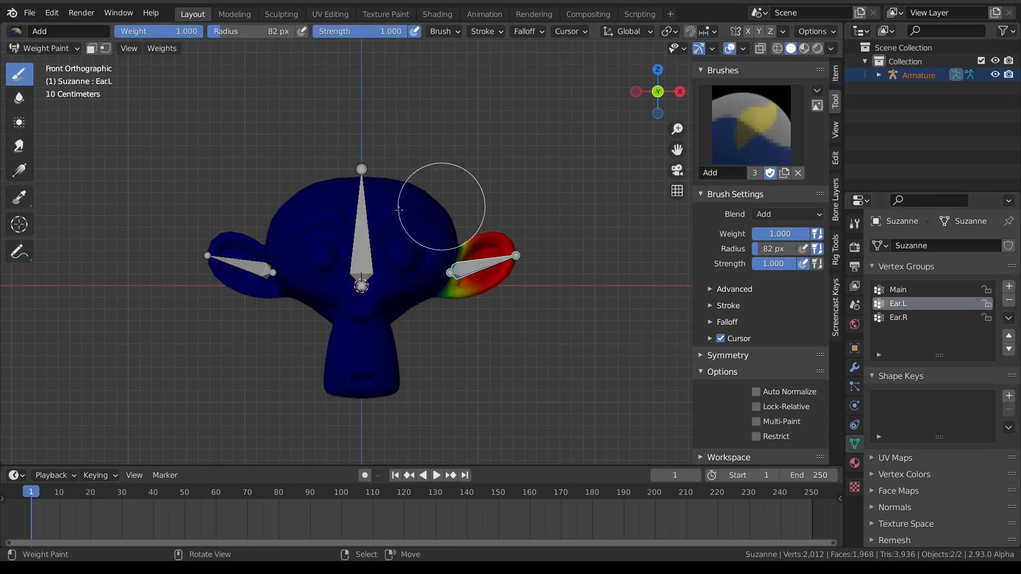
# Step: Lock only the selected Ear.L vertex group and try to paint weight on the mesh
pyautogui.press('k')
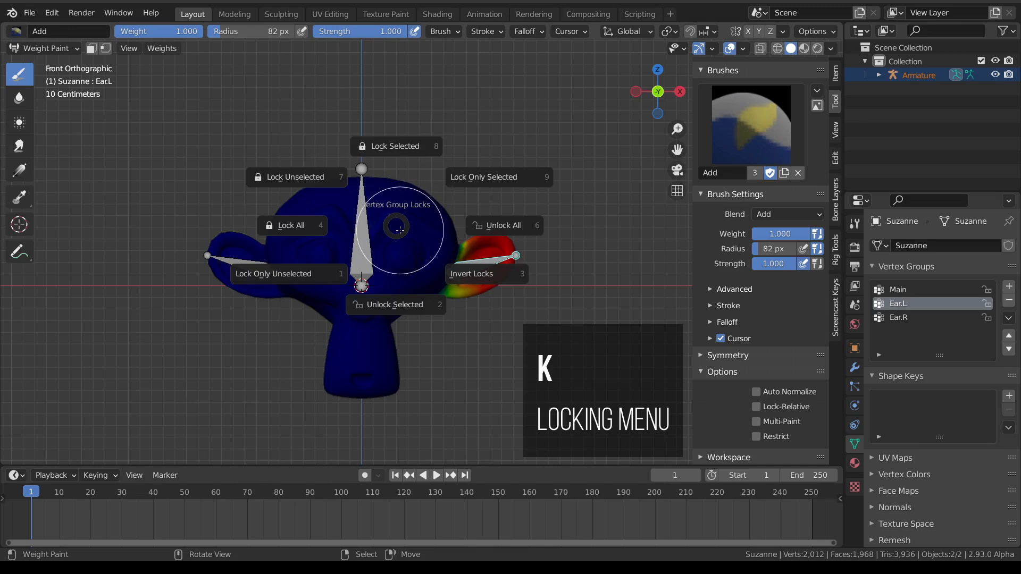
pyautogui.click(466, 175)
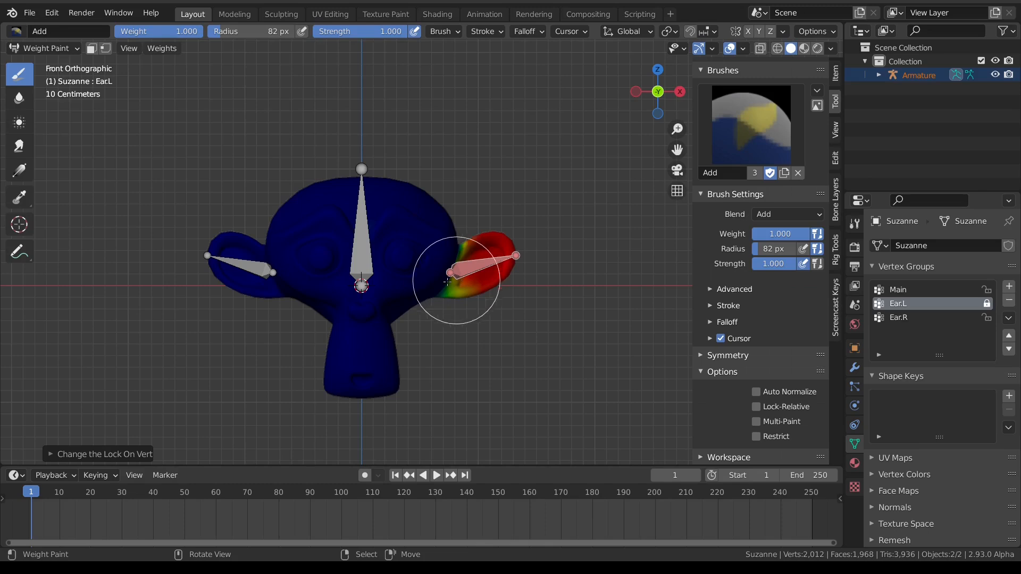
pyautogui.click(418, 322)
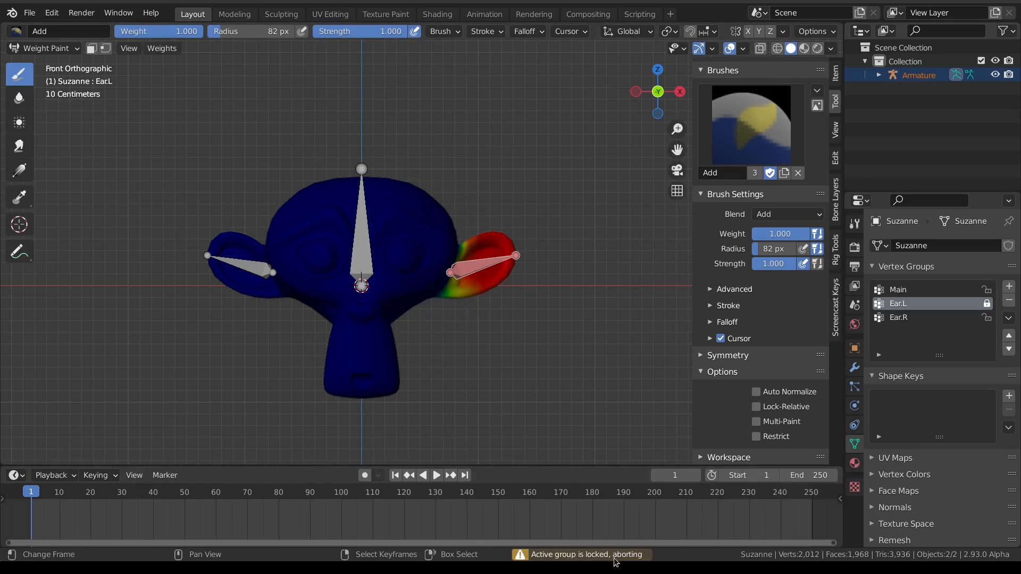
# Step: With the Main bone active and Ear.L locked, try Auto Normalize, undo it, and enable Lock-Relative
pyautogui.keyDown('ctrl'); pyautogui.click(368, 238); pyautogui.keyUp('ctrl')
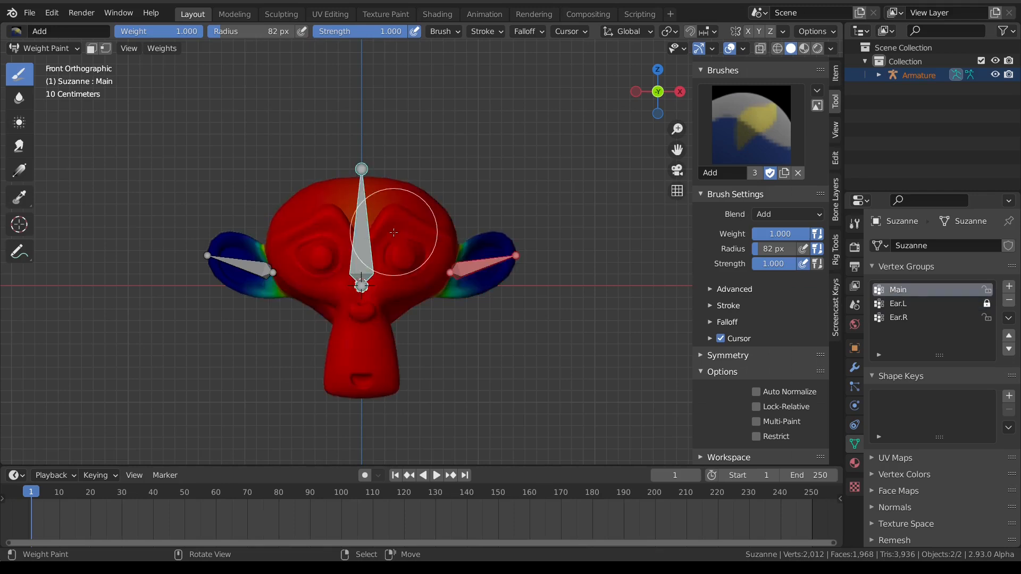
pyautogui.click(755, 392)
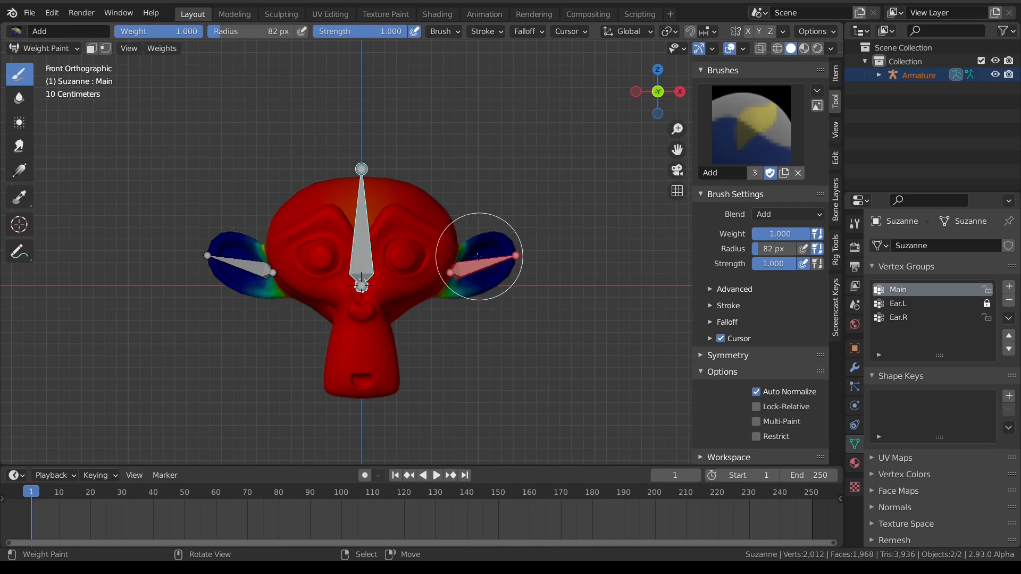
pyautogui.hotkey('ctrl', 'z')
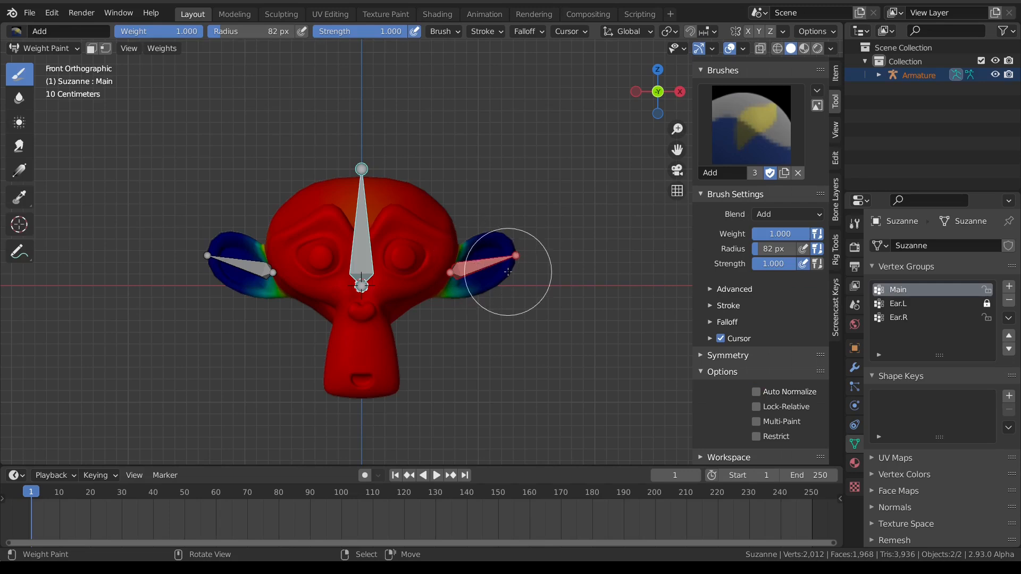
pyautogui.click(757, 407)
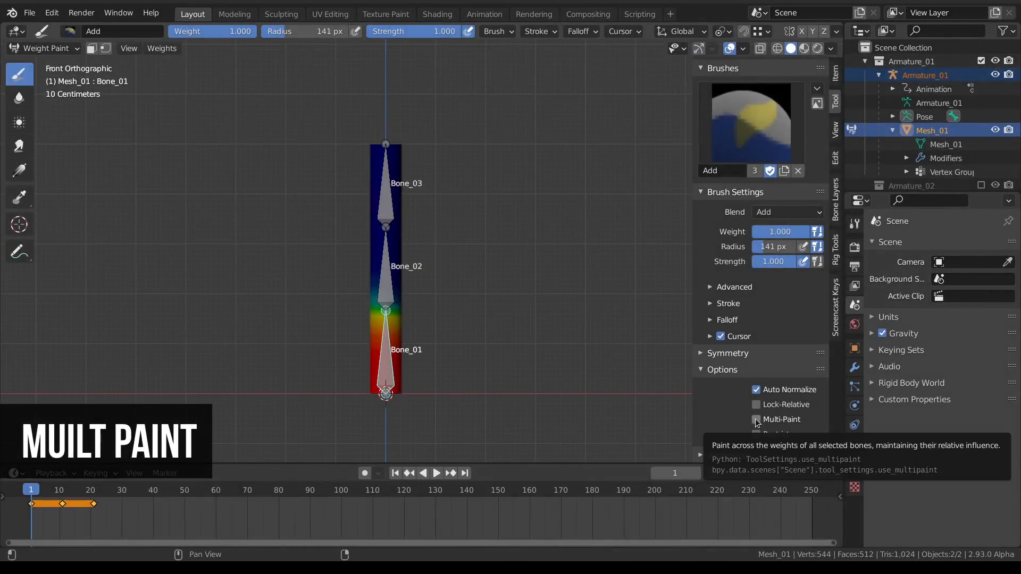
# Step: Enable Multi-Paint on Mesh_01 with Bone_01 and Bone_02 selected, and turn Auto Normalize off and back on to compare the display
pyautogui.click(756, 420)
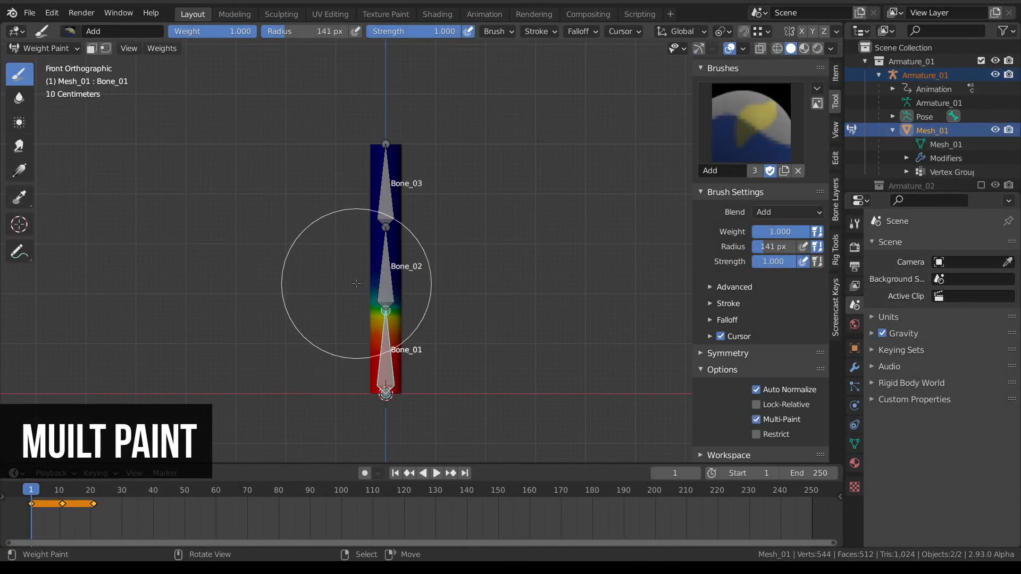
pyautogui.keyDown('ctrl'); pyautogui.click(386, 274); pyautogui.keyUp('ctrl')
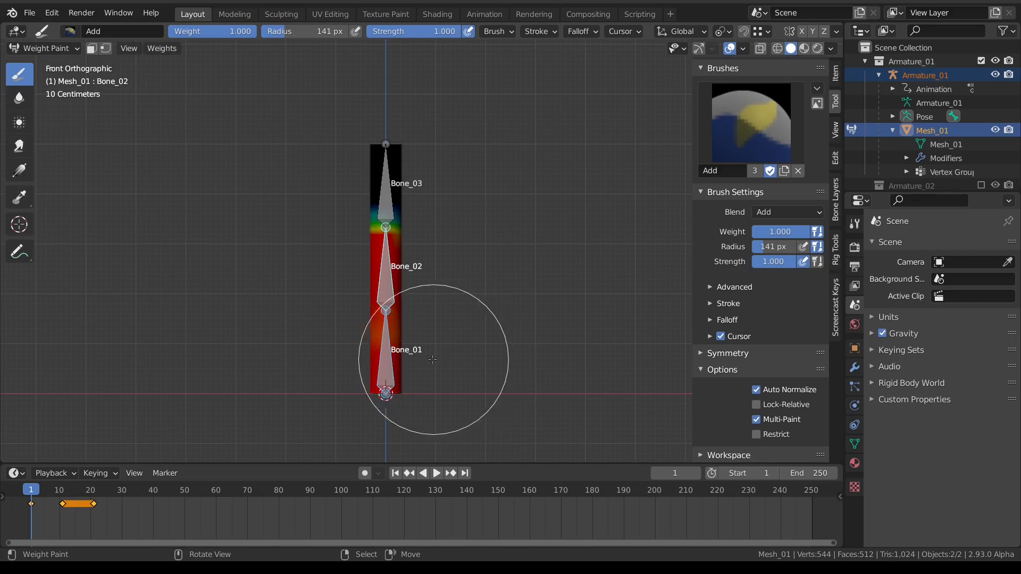
pyautogui.click(757, 391)
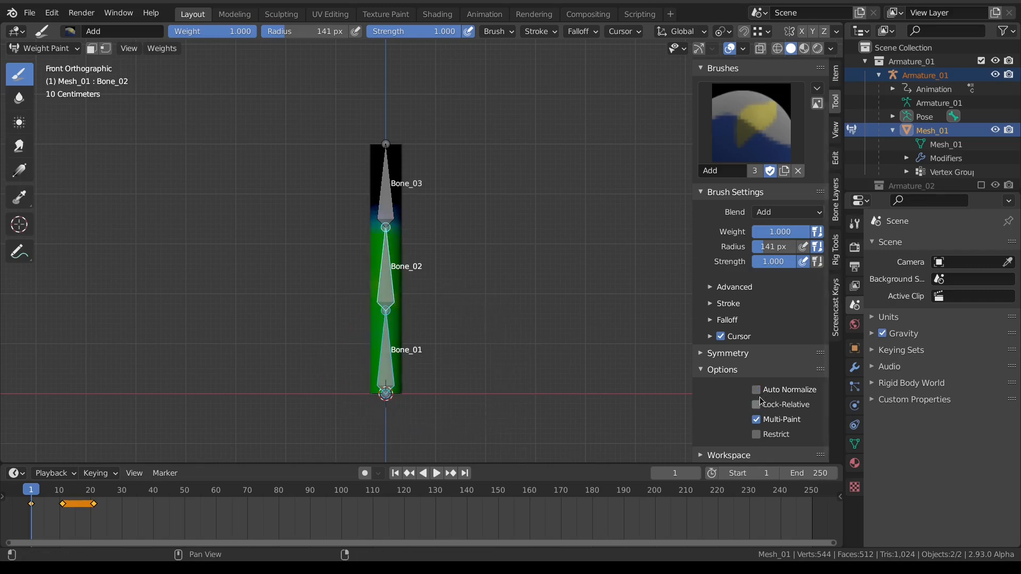
pyautogui.click(756, 390)
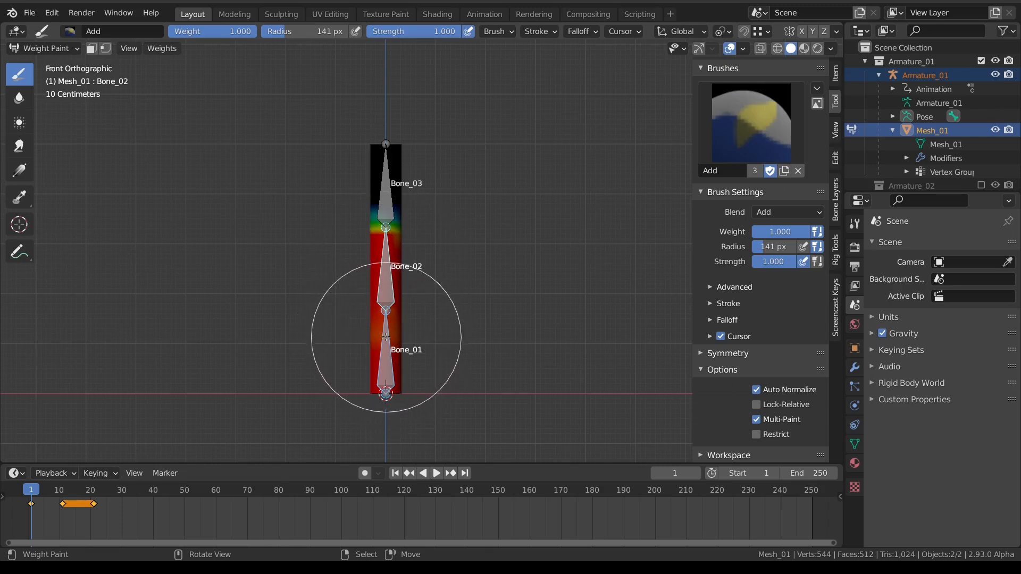
# Step: Paint the joint between Bone_01 and Bone_02 with a 99 px brush radius, and play the animation to test the bend
pyautogui.press('f')
pyautogui.click(417, 337)
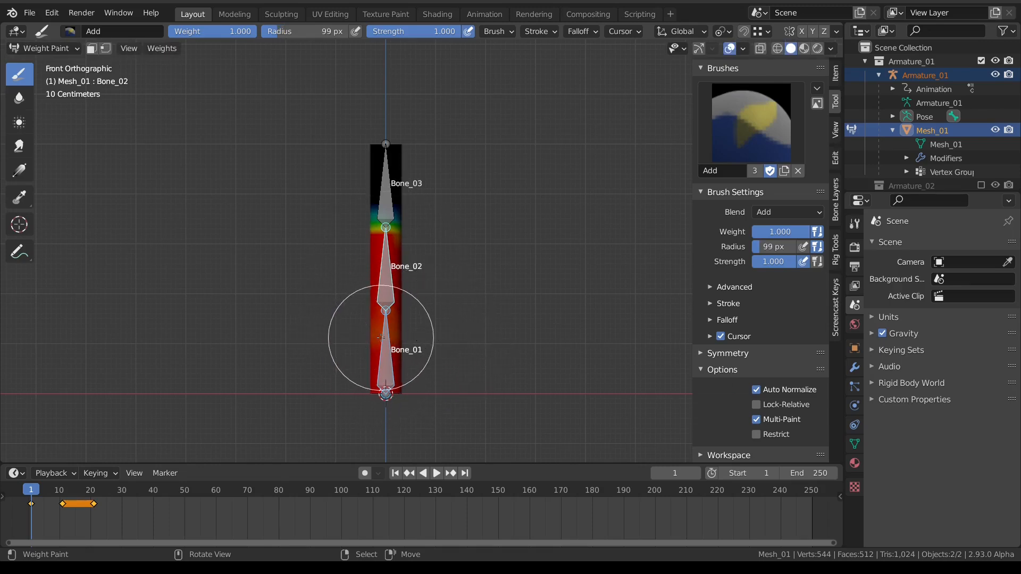
pyautogui.moveTo(346, 349)
pyautogui.mouseDown()
pyautogui.moveTo(402, 348)
pyautogui.moveTo(259, 371)
pyautogui.mouseUp()
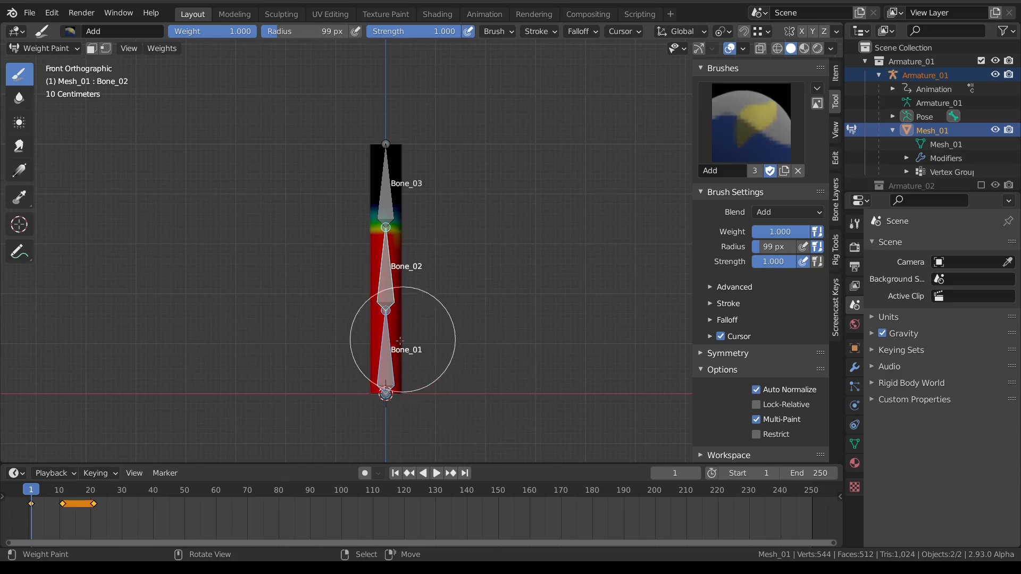
pyautogui.press('space')
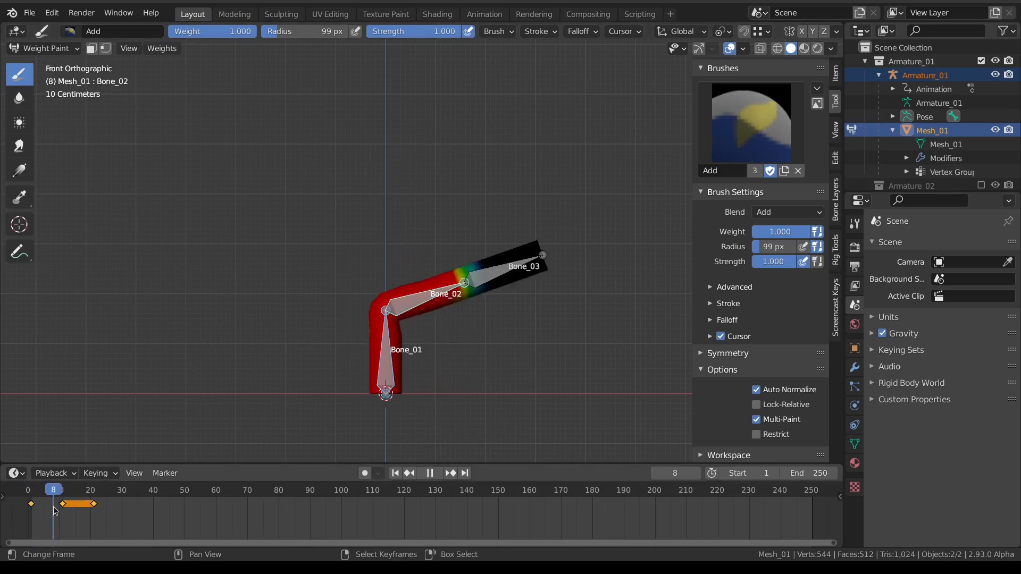
pyautogui.press('space')
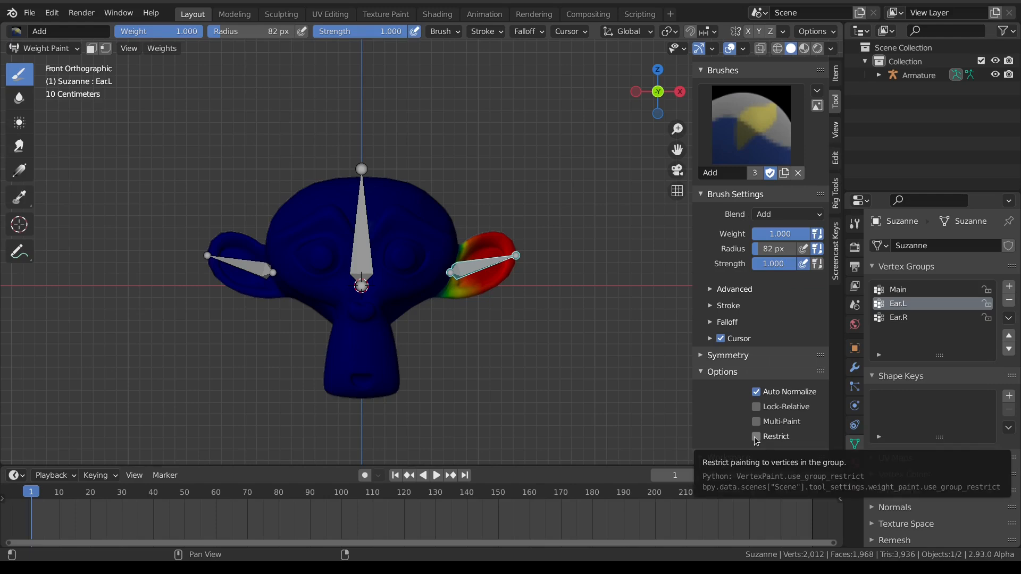
# Step: Enable Restrict for Suzanne's weight painting, and select all vertices assigned to the Ear.L group in Edit Mode
pyautogui.click(756, 438)
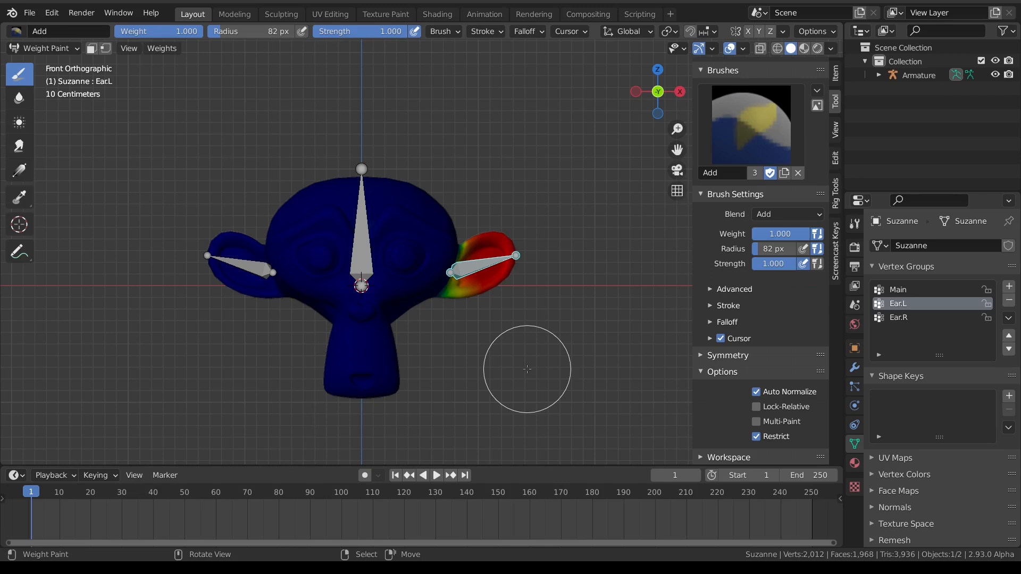
pyautogui.hotkey('ctrl', 'Tab')
pyautogui.click(600, 408)
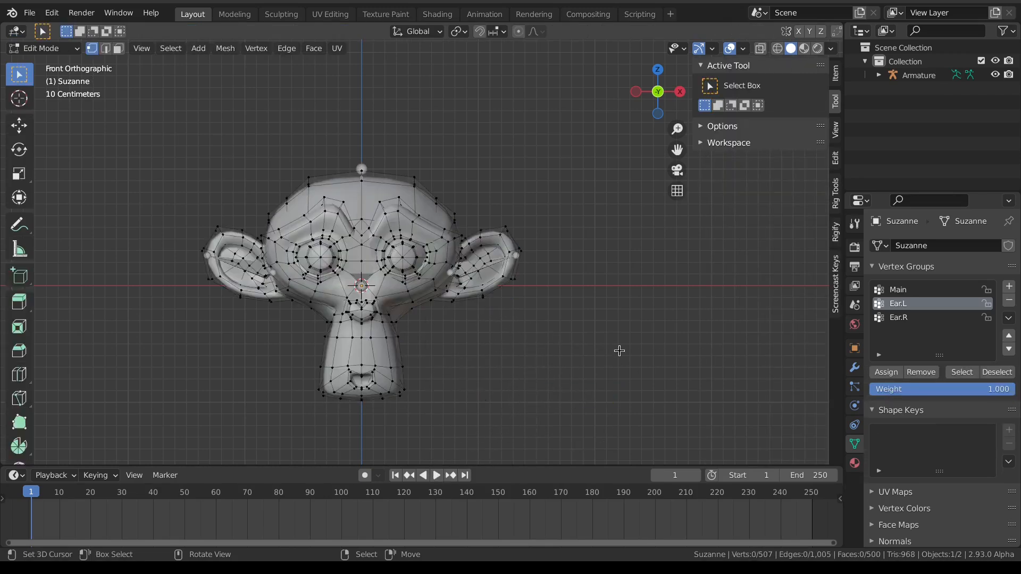
pyautogui.click(961, 372)
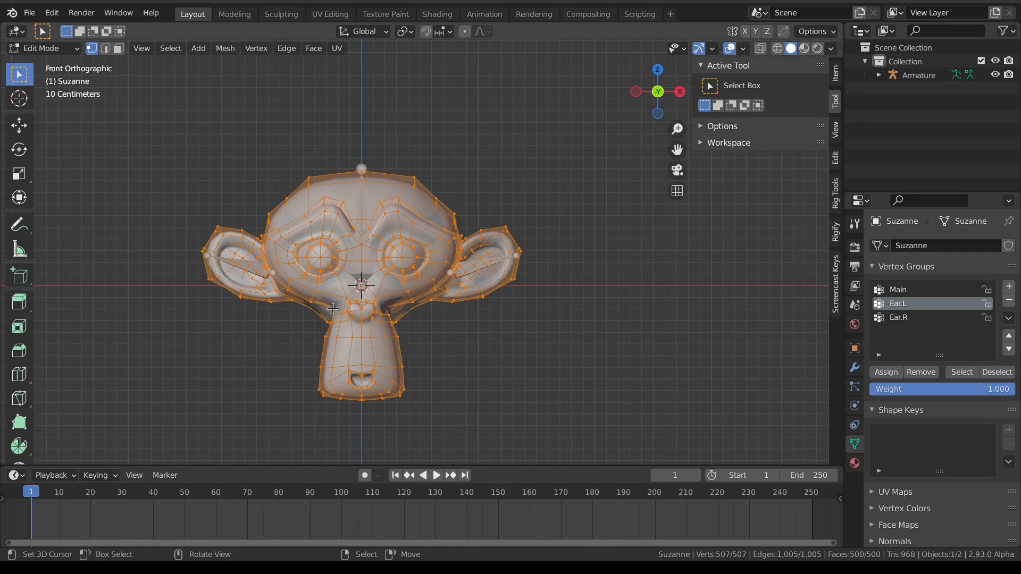
# Step: In wireframe view, select only the vertices outside the Ear.L ear area and remove them from the Ear.L group
pyautogui.press('z')
pyautogui.click(232, 263)
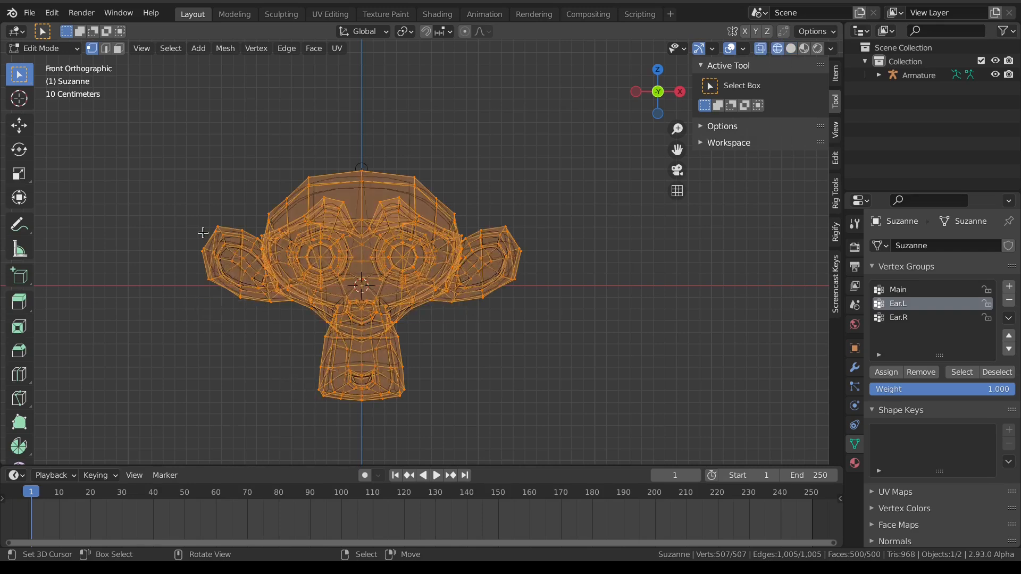
pyautogui.hotkey('alt', 'a')
pyautogui.moveTo(163, 75); pyautogui.dragTo(440, 412)
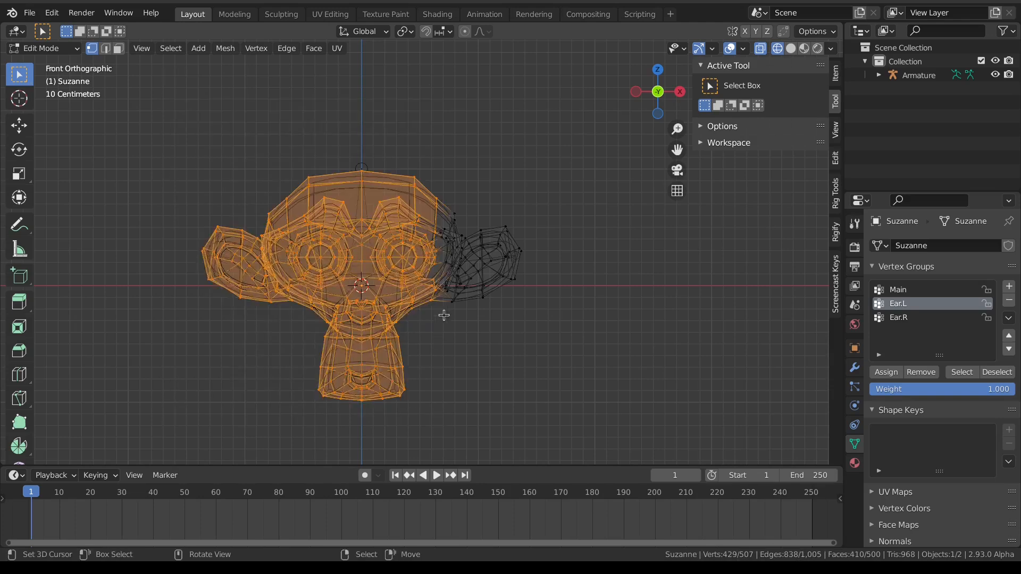
pyautogui.click(921, 373)
# Step: Return to Weight Paint mode and paint weight at the base of the Ear.L ear with Restrict enabled
pyautogui.hotkey('ctrl', 'Tab')
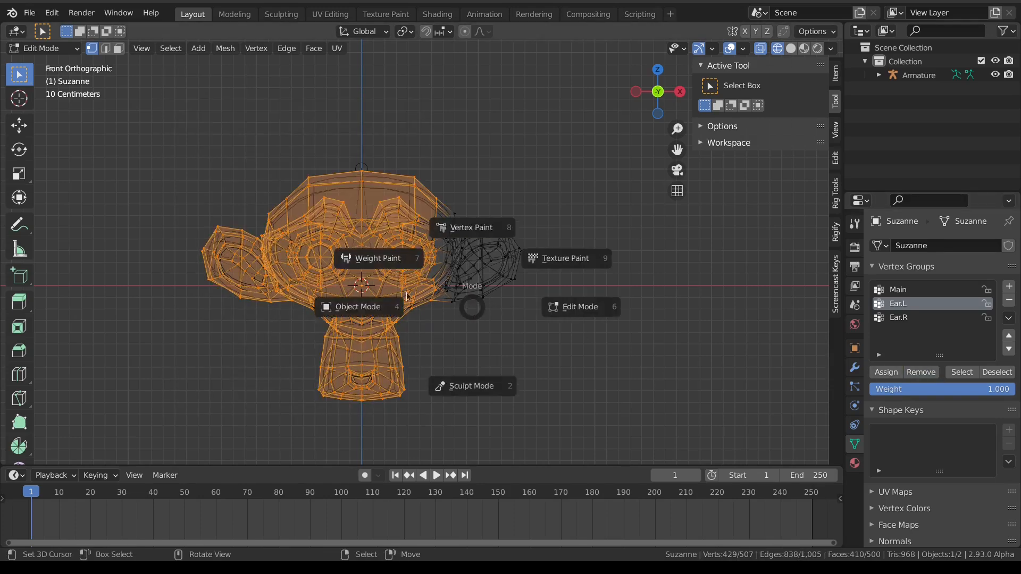
pyautogui.click(376, 258)
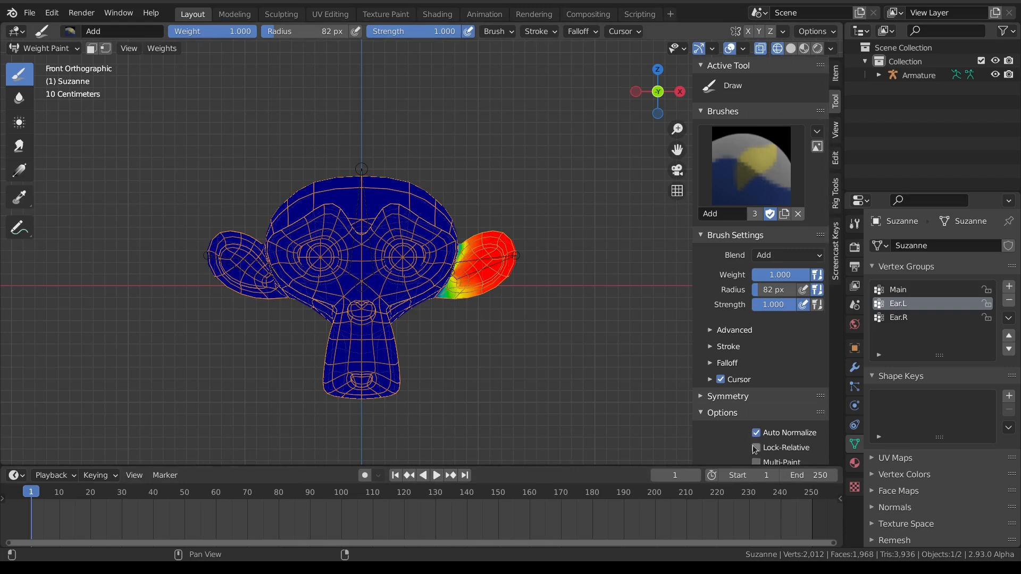
pyautogui.scroll(-1, 758, 449)
pyautogui.moveTo(497, 317); pyautogui.dragTo(437, 315, button='middle')
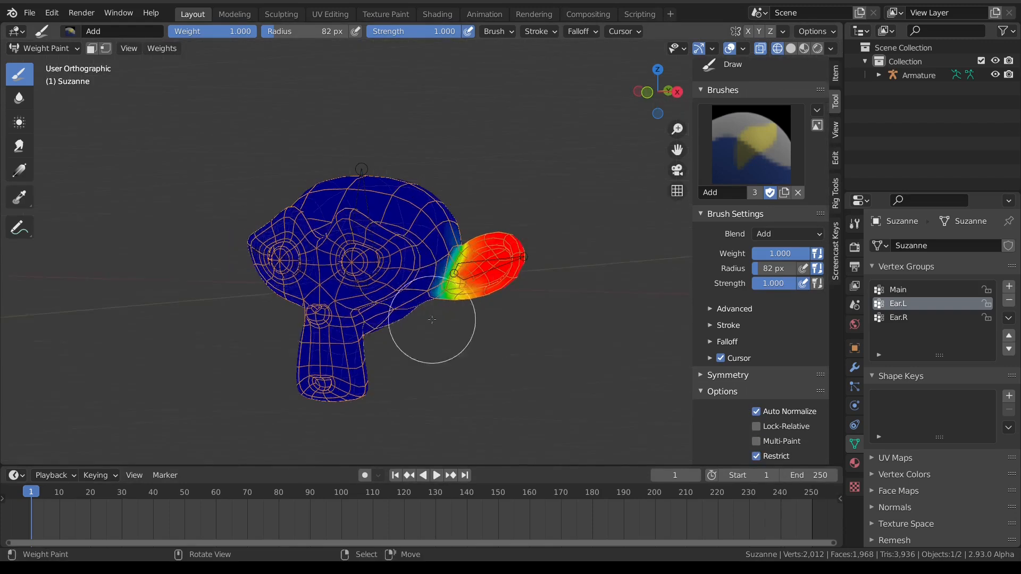
pyautogui.scroll(2, 363, 186)
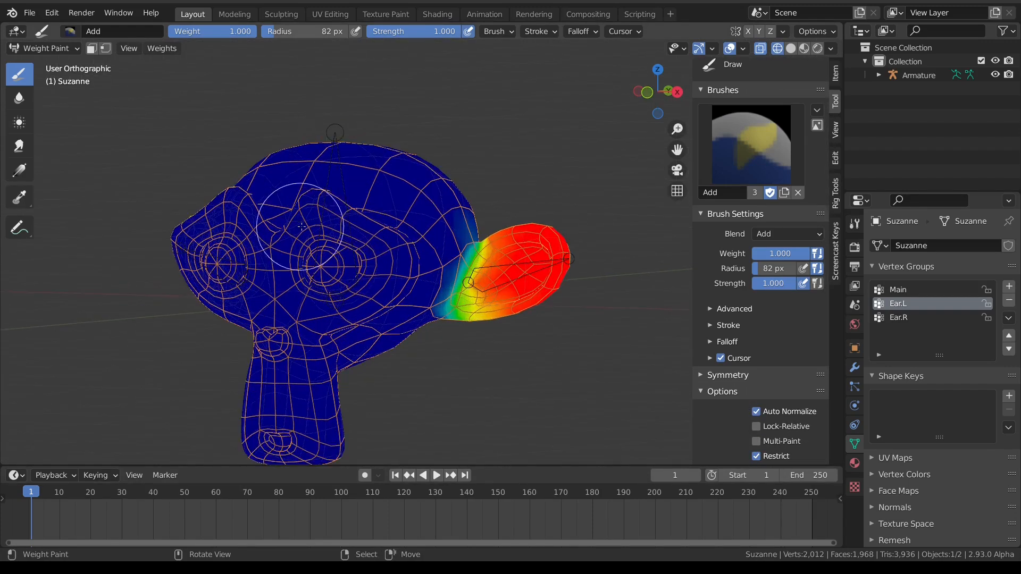
pyautogui.moveTo(356, 181); pyautogui.dragTo(343, 165, button='middle')
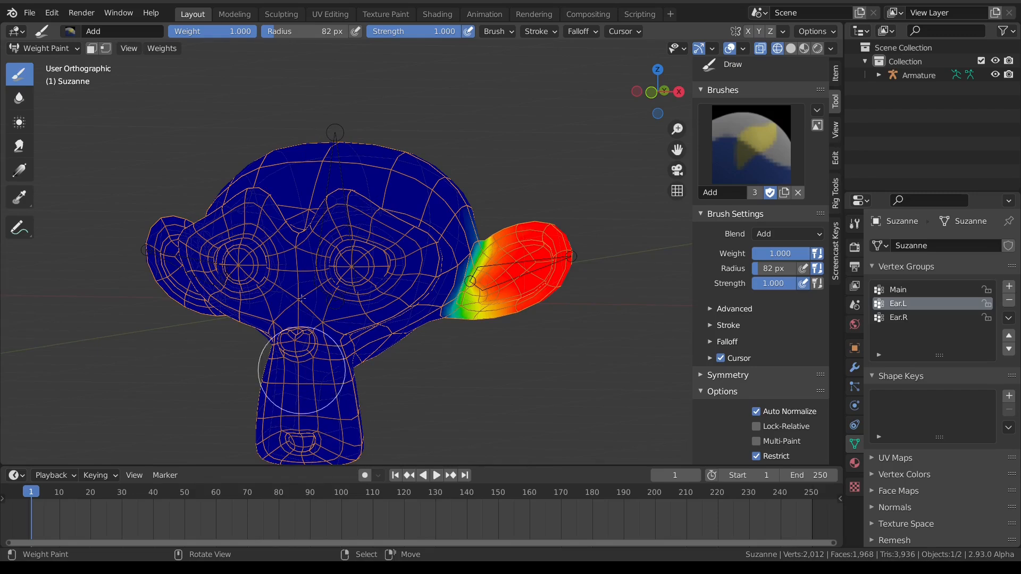
pyautogui.moveTo(450, 290)
pyautogui.mouseDown()
pyautogui.moveTo(458, 247)
pyautogui.moveTo(436, 292)
pyautogui.moveTo(462, 228)
pyautogui.moveTo(448, 283)
pyautogui.mouseUp()
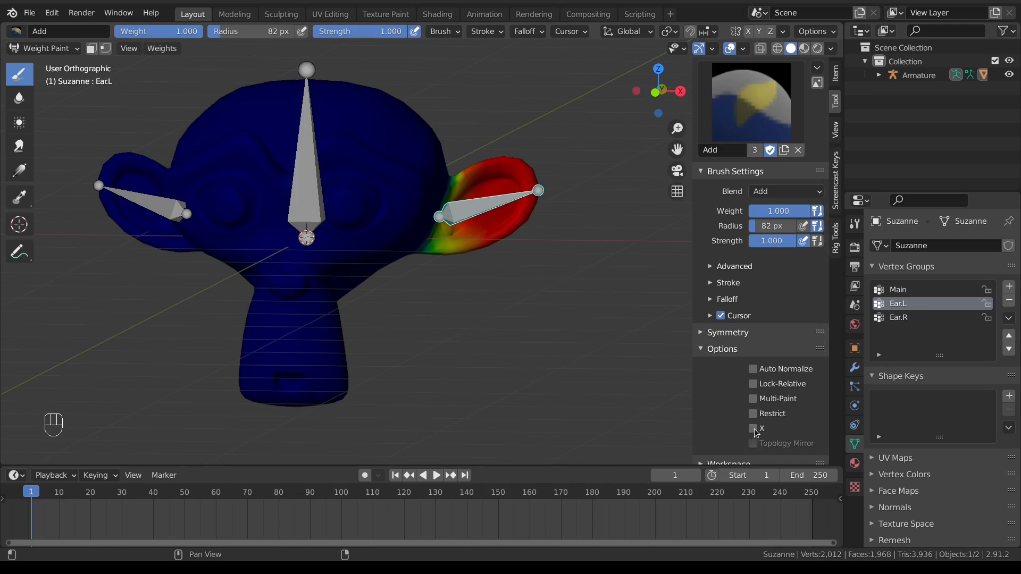
# Step: Show the Symmetry settings for weight painting in the Blender 2.91 session
pyautogui.click(704, 334)
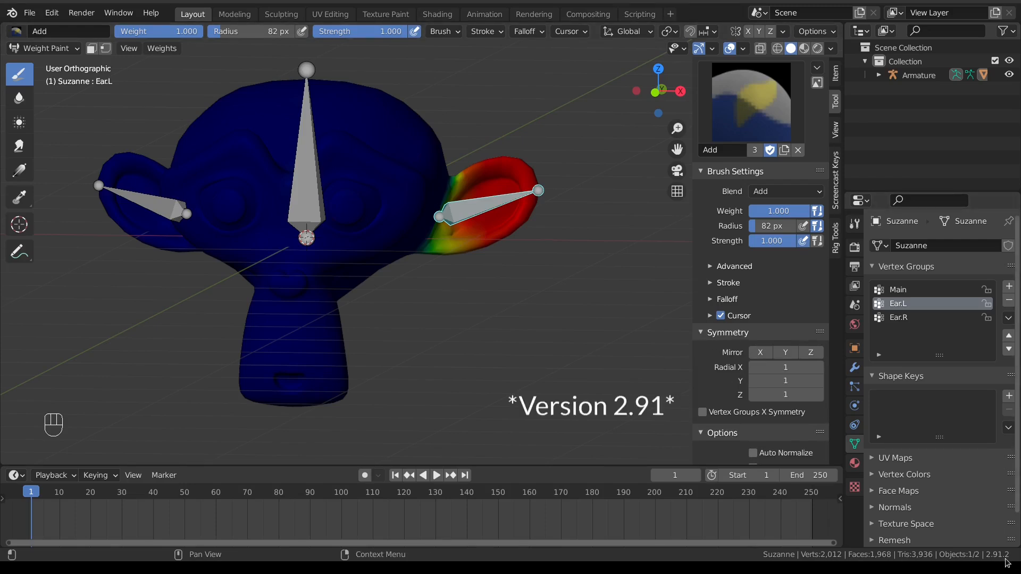
# Step: Show the weight painting Options settings and collapse the Symmetry settings
pyautogui.click(722, 433)
pyautogui.scroll(-4, 745, 436)
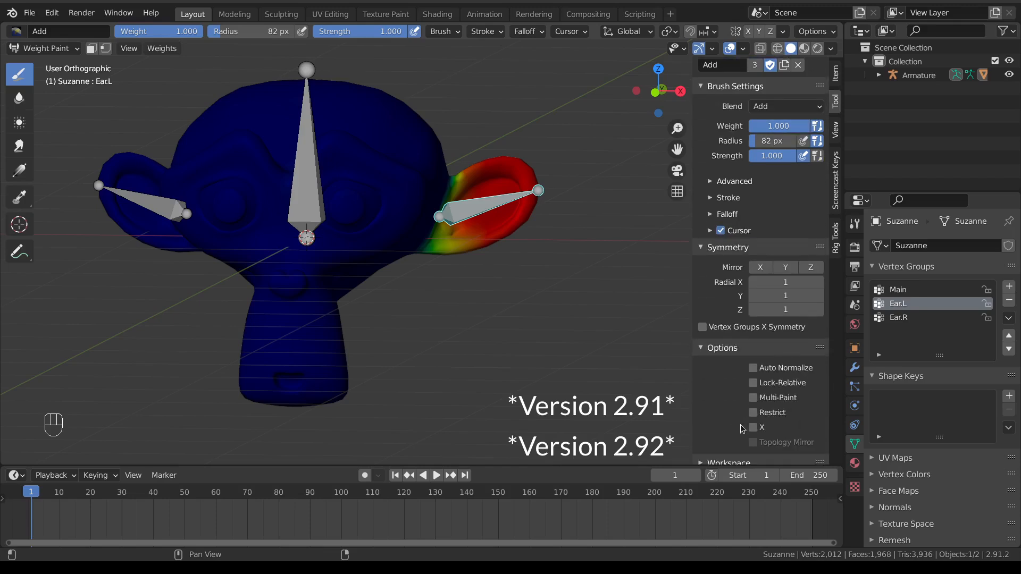
pyautogui.click(709, 248)
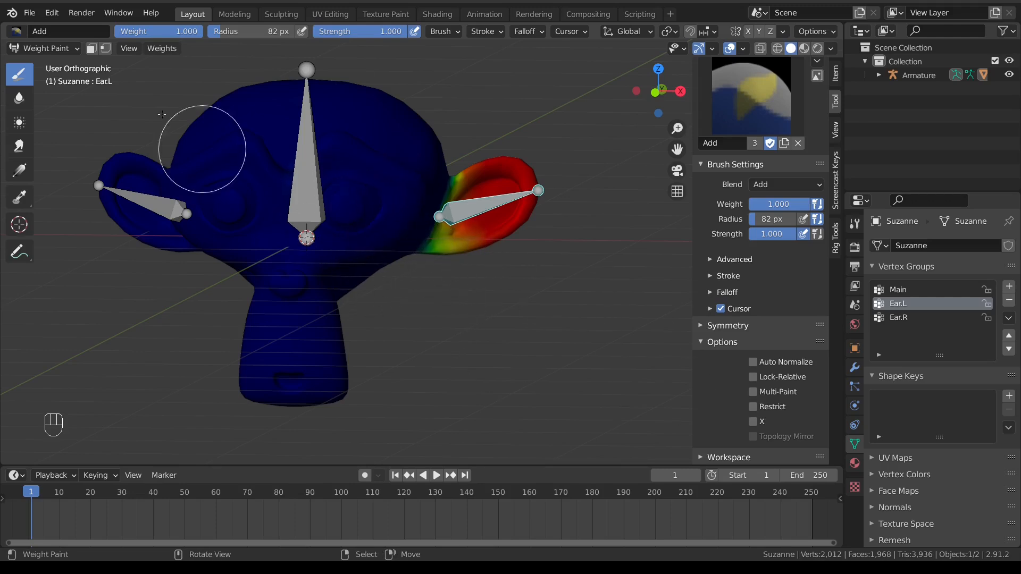
# Step: Try face and vertex selection masking for painting, return to face masking, and clear the selection of all faces
pyautogui.click(92, 50)
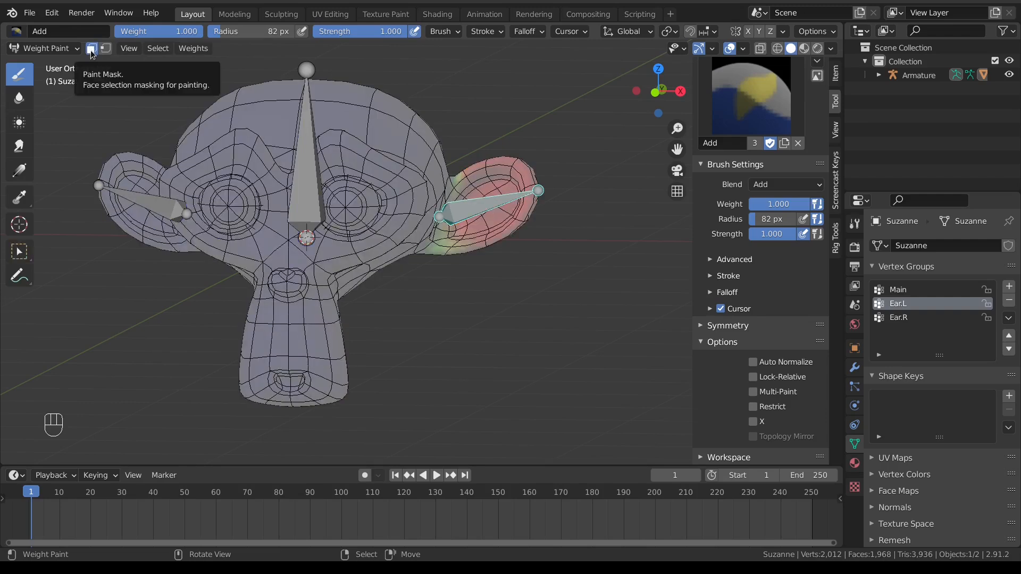
pyautogui.click(105, 49)
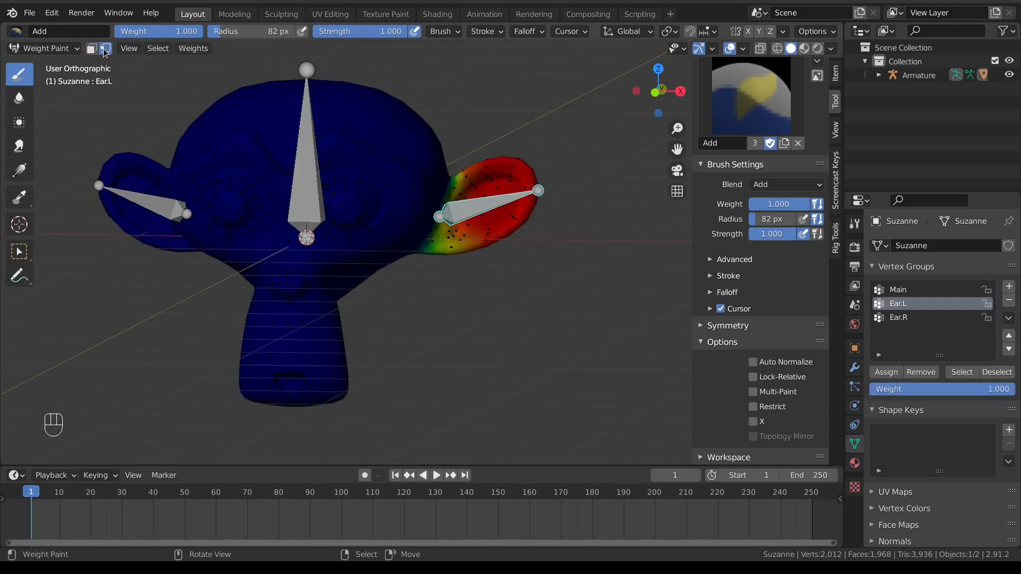
pyautogui.click(91, 48)
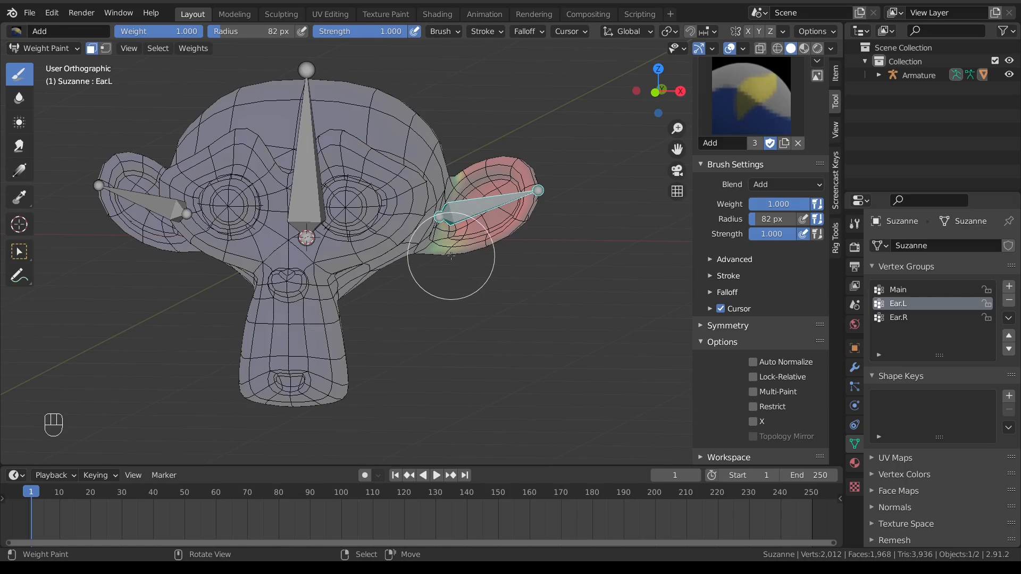
pyautogui.press('a')
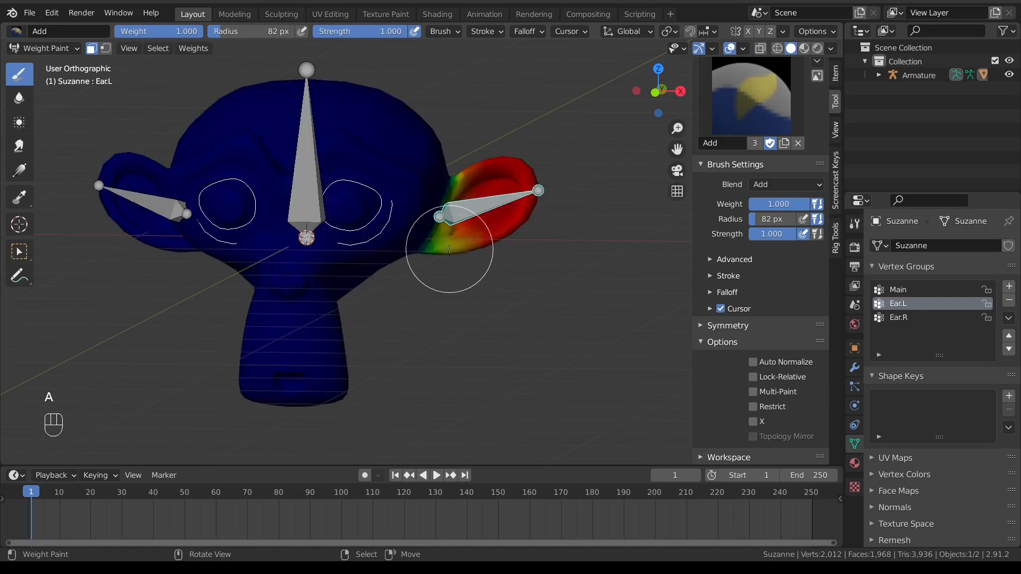
pyautogui.hotkey('alt', 'a')
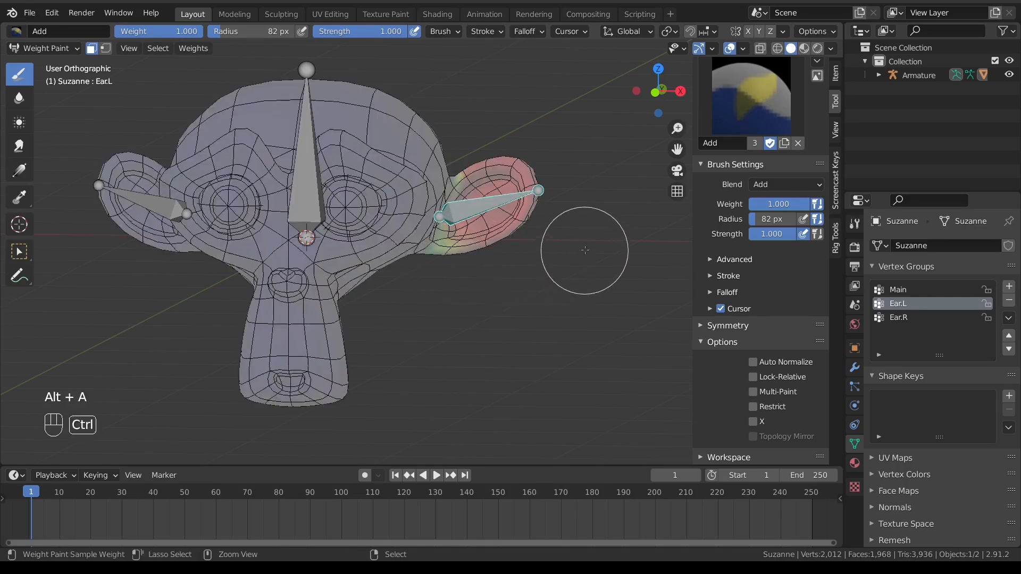
# Step: Lasso-select the faces of the Ear.L ear and adjoining side of the head, and paint Ear.L weight over the masked head faces
pyautogui.moveTo(585, 230)
pyautogui.keyDown('ctrl'); pyautogui.mouseDown(button='right')
pyautogui.moveTo(443, 128)
pyautogui.moveTo(413, 288)
pyautogui.moveTo(582, 221)
pyautogui.mouseUp(button='right'); pyautogui.keyUp('ctrl')
pyautogui.moveTo(581, 222); pyautogui.dragTo(306, 257, button='middle')
pyautogui.moveTo(408, 302)
pyautogui.keyDown('ctrl'); pyautogui.mouseDown()
pyautogui.moveTo(462, 265)
pyautogui.moveTo(461, 123)
pyautogui.moveTo(352, 289)
pyautogui.mouseUp(); pyautogui.keyUp('ctrl')
pyautogui.moveTo(358, 285); pyautogui.dragTo(599, 289, button='middle')
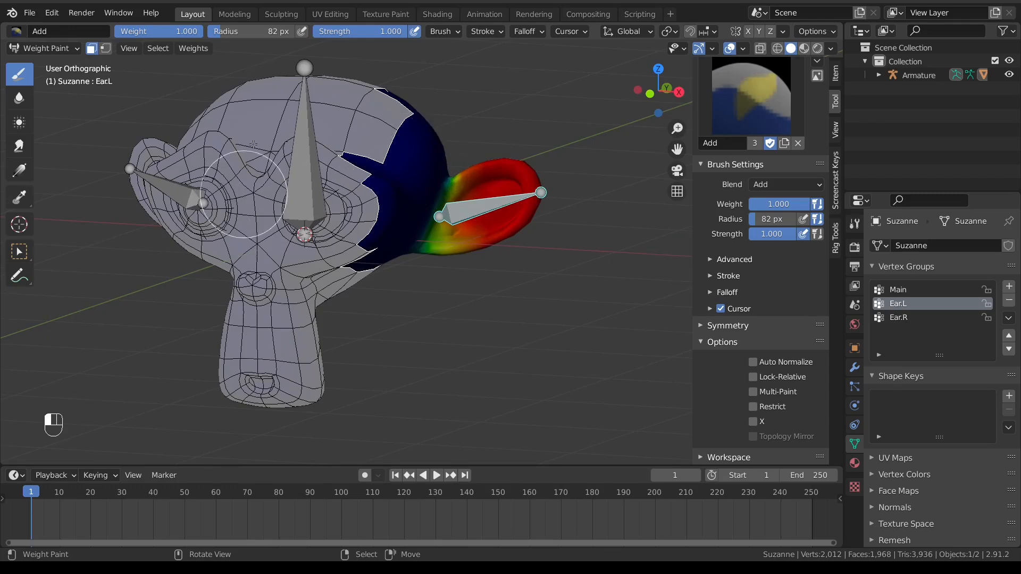
pyautogui.moveTo(442, 186)
pyautogui.mouseDown()
pyautogui.moveTo(414, 202)
pyautogui.moveTo(406, 179)
pyautogui.moveTo(399, 230)
pyautogui.mouseUp()
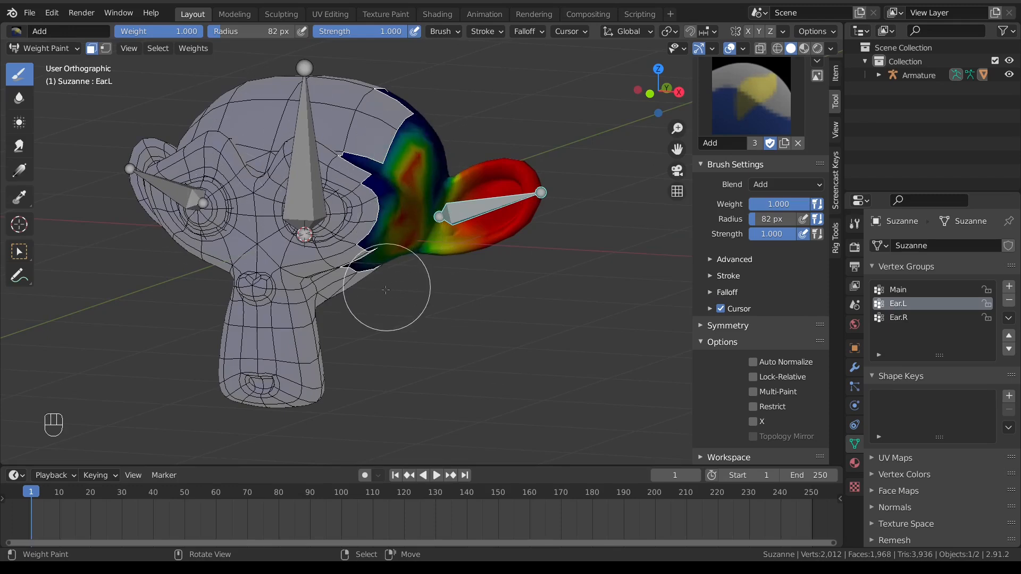
# Step: Switch to vertex selection masking and lasso-deselect the vertices on the upper side of the head beside the Ear.L ear
pyautogui.click(105, 49)
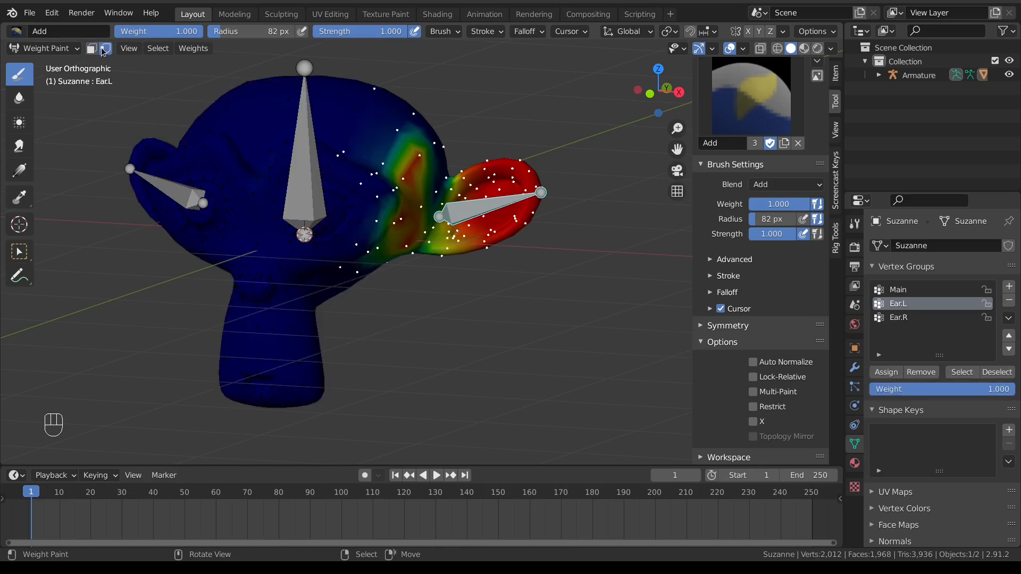
pyautogui.moveTo(463, 210); pyautogui.dragTo(408, 212)
pyautogui.moveTo(508, 266)
pyautogui.mouseDown(button='middle')
pyautogui.moveTo(373, 274)
pyautogui.moveTo(523, 281)
pyautogui.mouseUp(button='middle')
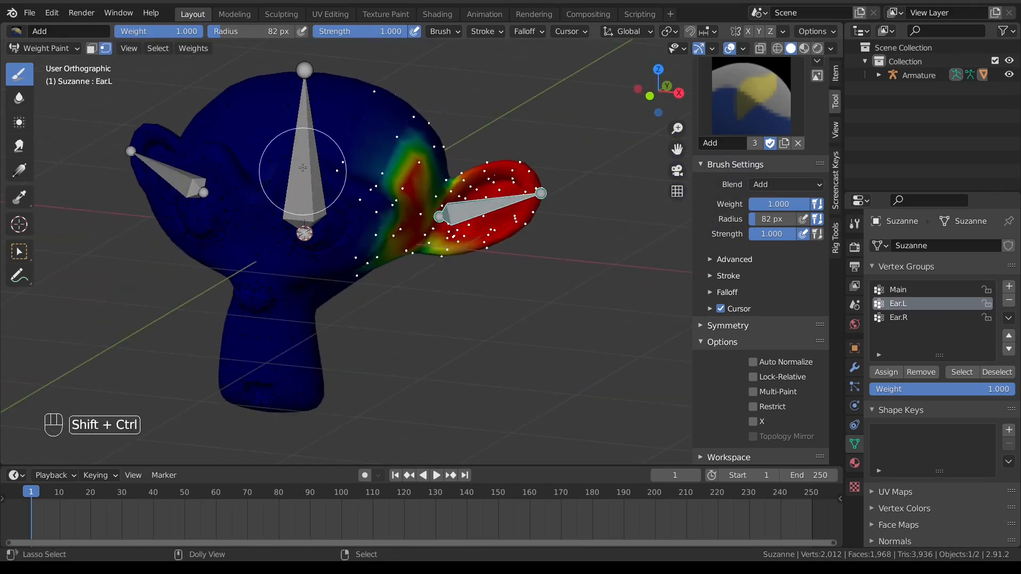
pyautogui.moveTo(297, 139)
pyautogui.keyDown('ctrl'); pyautogui.keyDown('shift'); pyautogui.mouseDown()
pyautogui.moveTo(346, 216)
pyautogui.moveTo(456, 102)
pyautogui.moveTo(255, 95)
pyautogui.mouseUp(); pyautogui.keyUp('shift'); pyautogui.keyUp('ctrl')
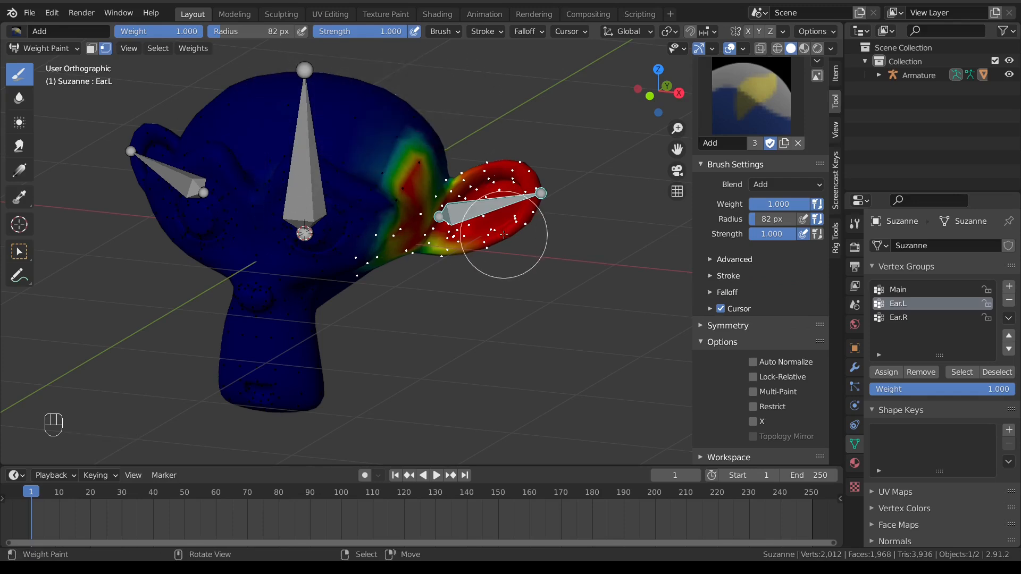
pyautogui.moveTo(502, 305)
pyautogui.mouseDown(button='middle')
pyautogui.moveTo(446, 295)
pyautogui.moveTo(500, 287)
pyautogui.mouseUp(button='middle')
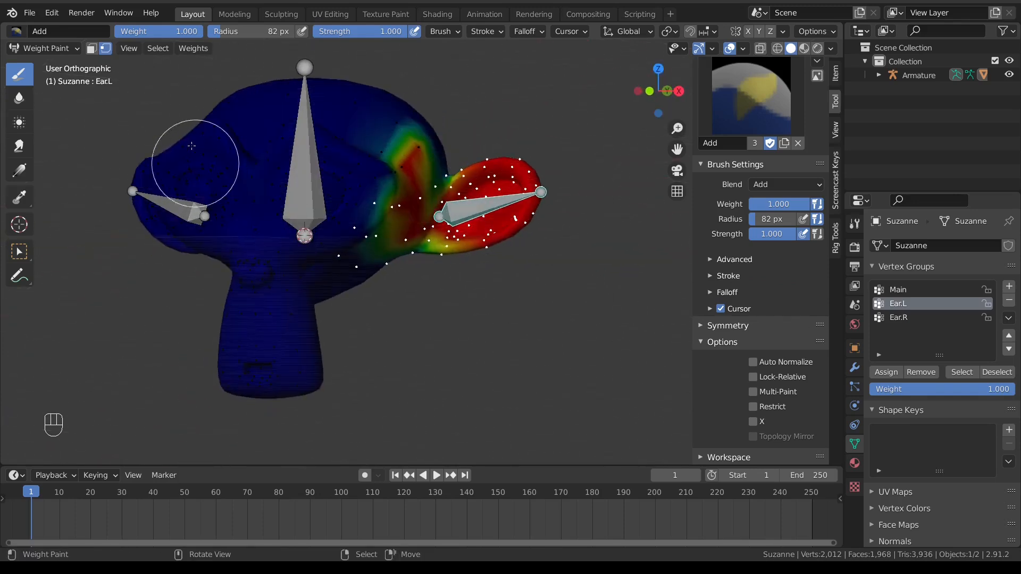
# Step: Return to face selection masking and lasso-select additional faces across Suzanne's forehead, nose and muzzle
pyautogui.click(91, 48)
pyautogui.moveTo(353, 276); pyautogui.dragTo(375, 303, button='middle')
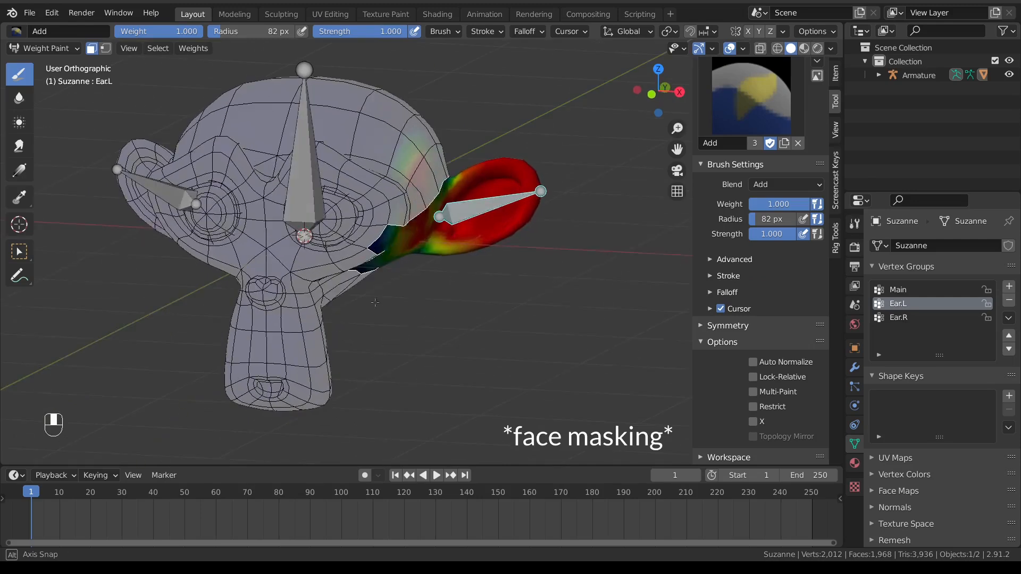
pyautogui.moveTo(374, 132)
pyautogui.keyDown('ctrl'); pyautogui.mouseDown()
pyautogui.moveTo(223, 139)
pyautogui.moveTo(356, 146)
pyautogui.mouseUp(); pyautogui.keyUp('ctrl')
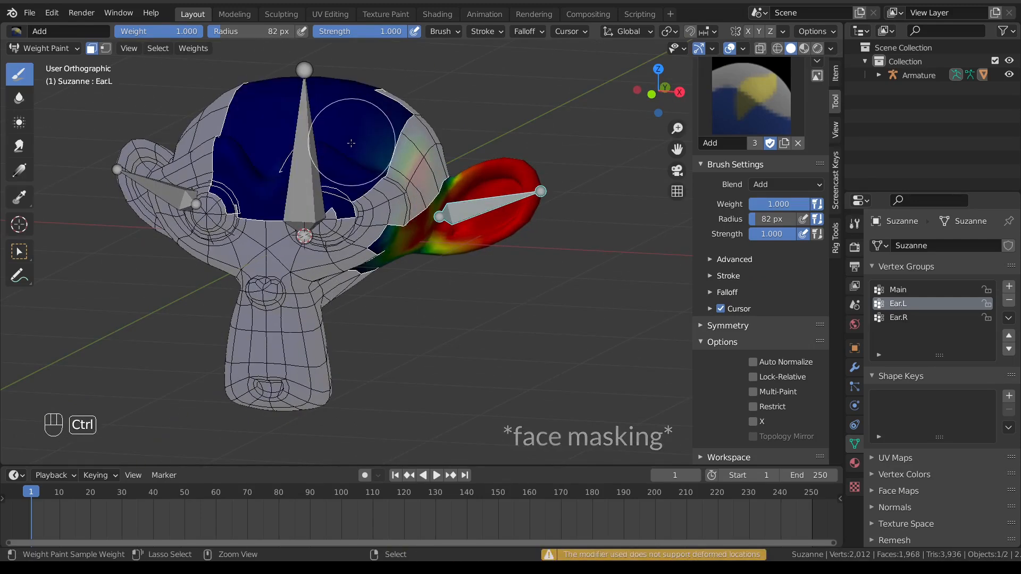
pyautogui.moveTo(343, 333)
pyautogui.keyDown('ctrl'); pyautogui.mouseDown()
pyautogui.moveTo(326, 366)
pyautogui.moveTo(276, 302)
pyautogui.moveTo(281, 308)
pyautogui.mouseUp(); pyautogui.keyUp('ctrl')
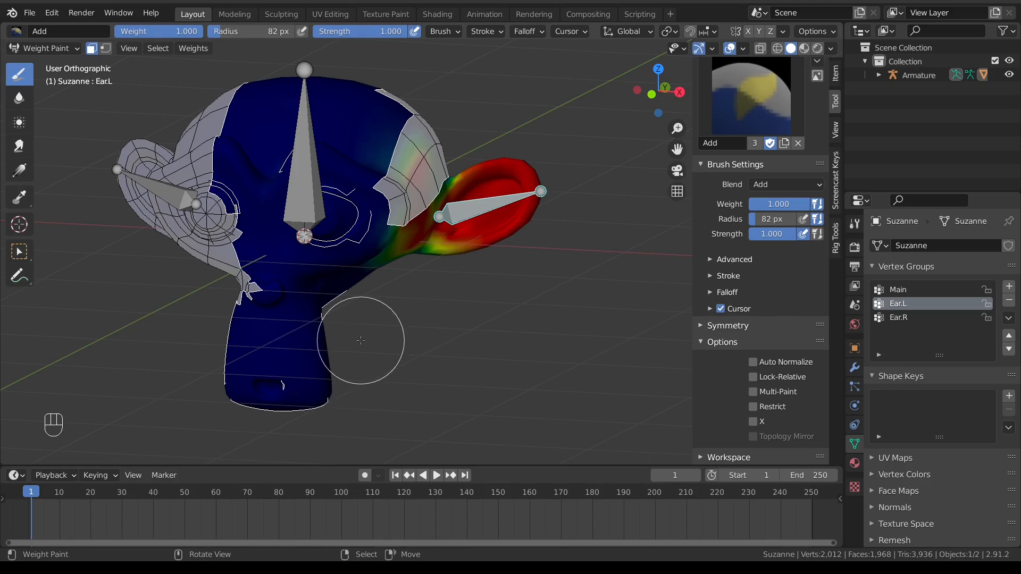
pyautogui.moveTo(395, 345)
pyautogui.keyDown('ctrl'); pyautogui.keyDown('shift'); pyautogui.mouseDown()
pyautogui.moveTo(221, 218)
pyautogui.moveTo(394, 361)
pyautogui.mouseUp(); pyautogui.keyUp('shift'); pyautogui.keyUp('ctrl')
pyautogui.moveTo(395, 360)
pyautogui.mouseDown(button='middle')
pyautogui.moveTo(468, 327)
pyautogui.moveTo(446, 314)
pyautogui.moveTo(487, 300)
pyautogui.mouseUp(button='middle')
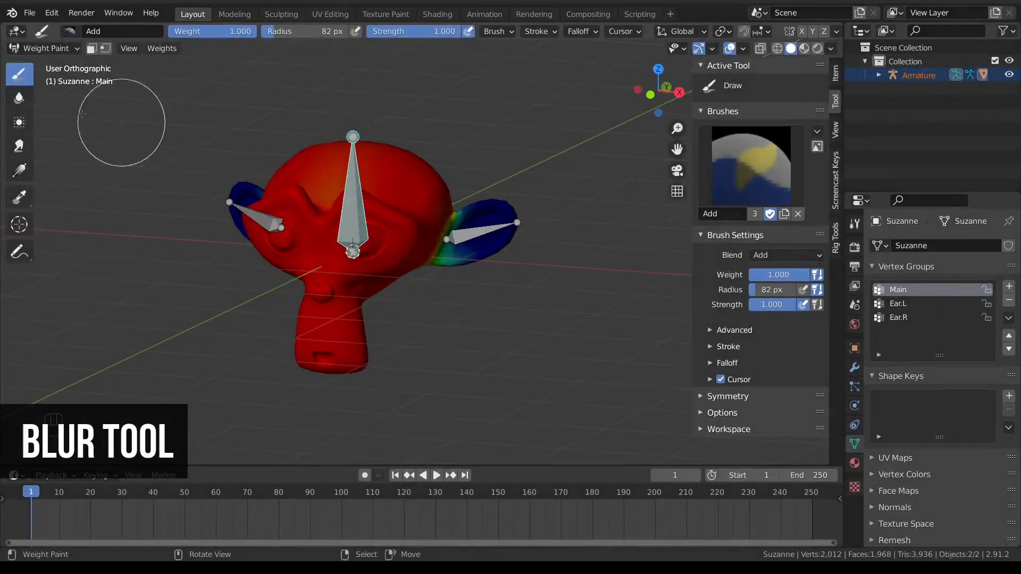
# Step: Blur the Main group's weights along the boundary between the head and the Ear.L ear
pyautogui.click(21, 99)
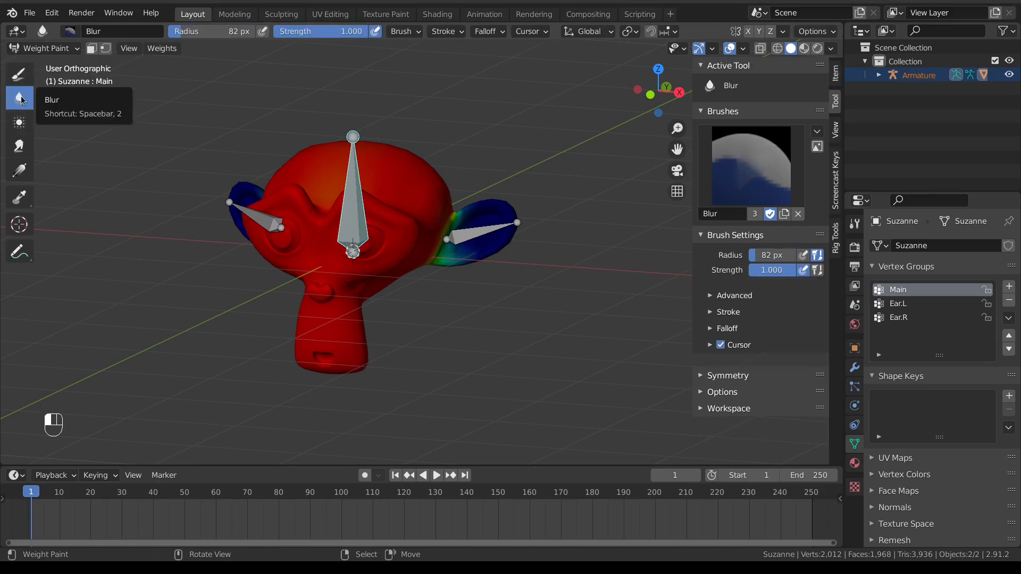
pyautogui.scroll(3, 479, 242)
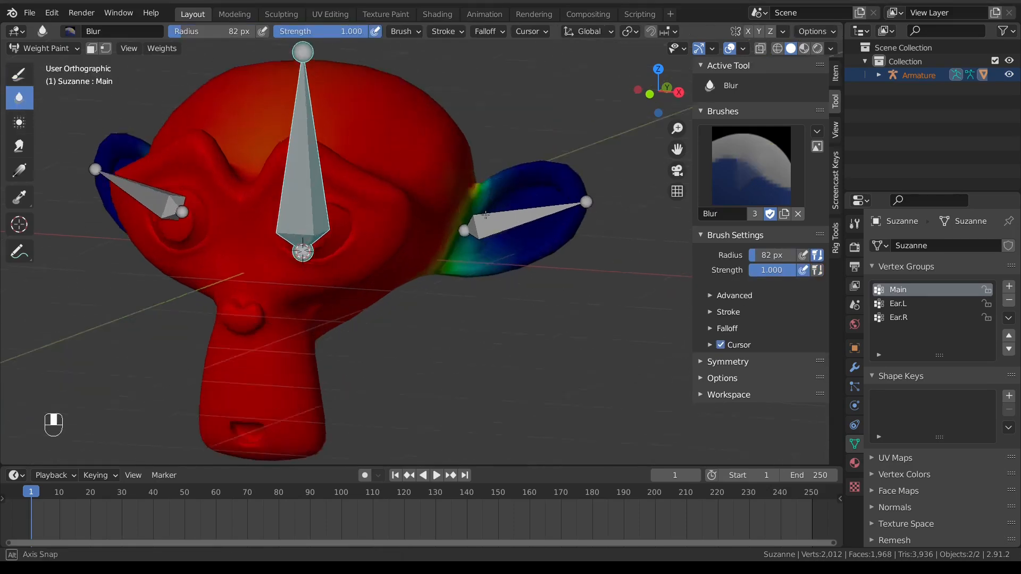
pyautogui.moveTo(499, 219); pyautogui.dragTo(468, 210, button='middle')
pyautogui.moveTo(457, 216)
pyautogui.mouseDown()
pyautogui.moveTo(449, 238)
pyautogui.moveTo(433, 234)
pyautogui.moveTo(462, 189)
pyautogui.moveTo(447, 197)
pyautogui.moveTo(429, 283)
pyautogui.moveTo(429, 228)
pyautogui.moveTo(428, 245)
pyautogui.mouseUp()
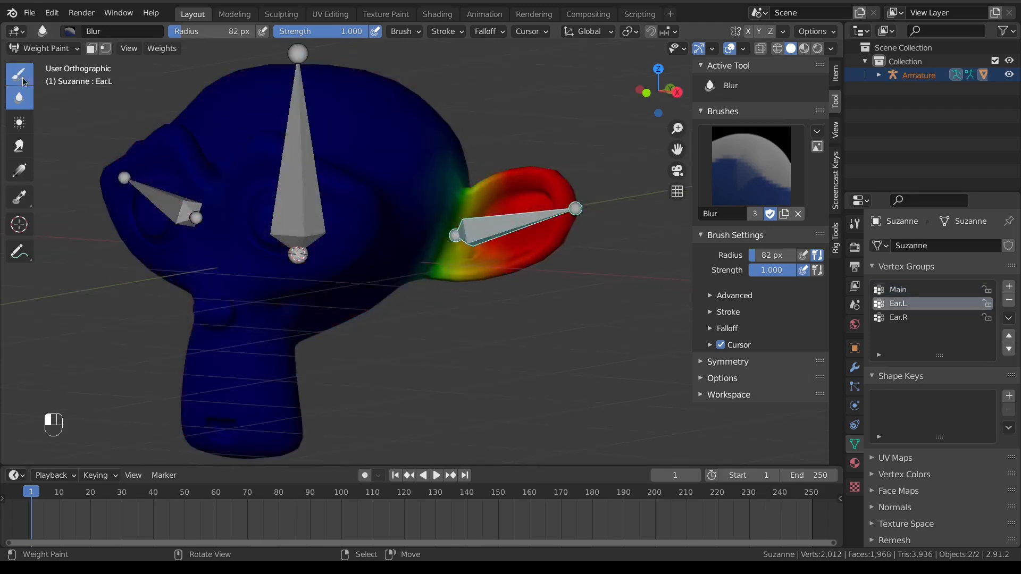
# Step: Paint Ear.L weight on the head beside the ear with the Draw tool, and soften it using Blur with a 131 px radius
pyautogui.click(23, 81)
pyautogui.moveTo(400, 181)
pyautogui.mouseDown()
pyautogui.moveTo(390, 143)
pyautogui.moveTo(417, 142)
pyautogui.mouseUp()
pyautogui.click(19, 97)
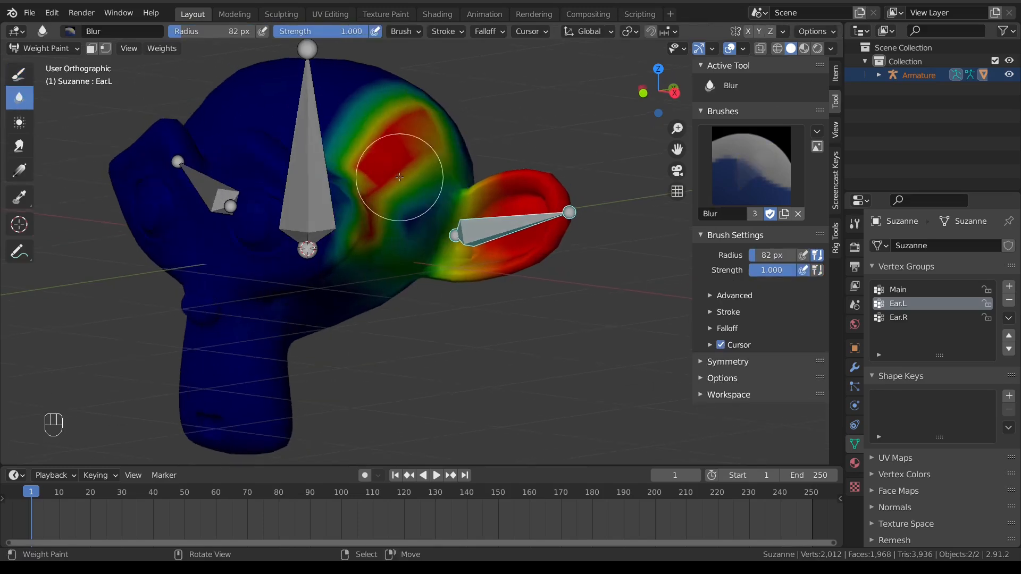
pyautogui.press('f')
pyautogui.click(406, 171)
pyautogui.moveTo(406, 171)
pyautogui.mouseDown()
pyautogui.moveTo(342, 142)
pyautogui.moveTo(438, 139)
pyautogui.moveTo(375, 249)
pyautogui.moveTo(432, 228)
pyautogui.moveTo(406, 170)
pyautogui.moveTo(416, 288)
pyautogui.mouseUp()
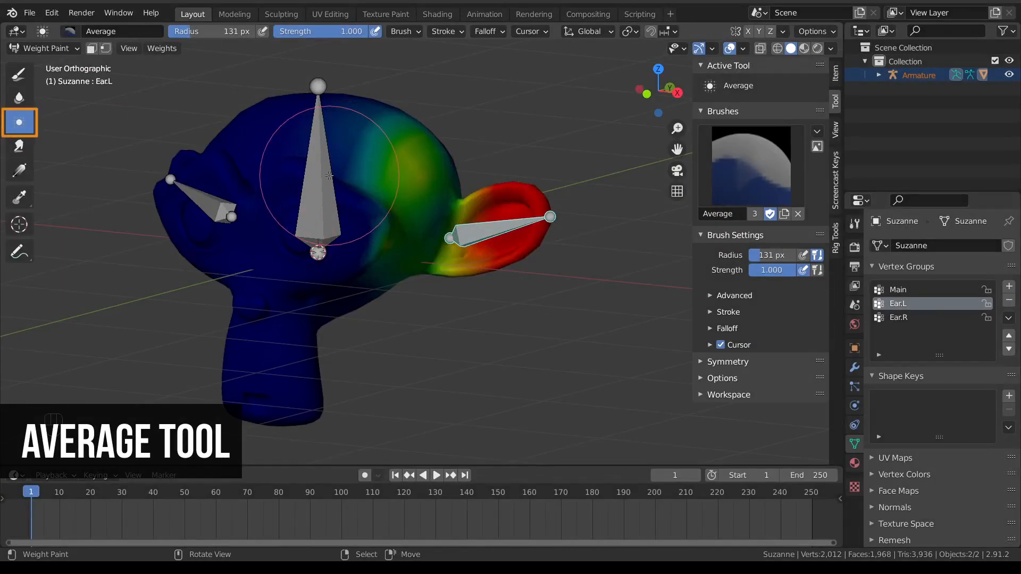
# Step: Average the Ear.L weights over the side of the head and the base of the ear with the Average tool
pyautogui.moveTo(330, 176)
pyautogui.mouseDown()
pyautogui.moveTo(373, 146)
pyautogui.moveTo(392, 162)
pyautogui.moveTo(331, 148)
pyautogui.moveTo(367, 150)
pyautogui.moveTo(367, 122)
pyautogui.mouseUp()
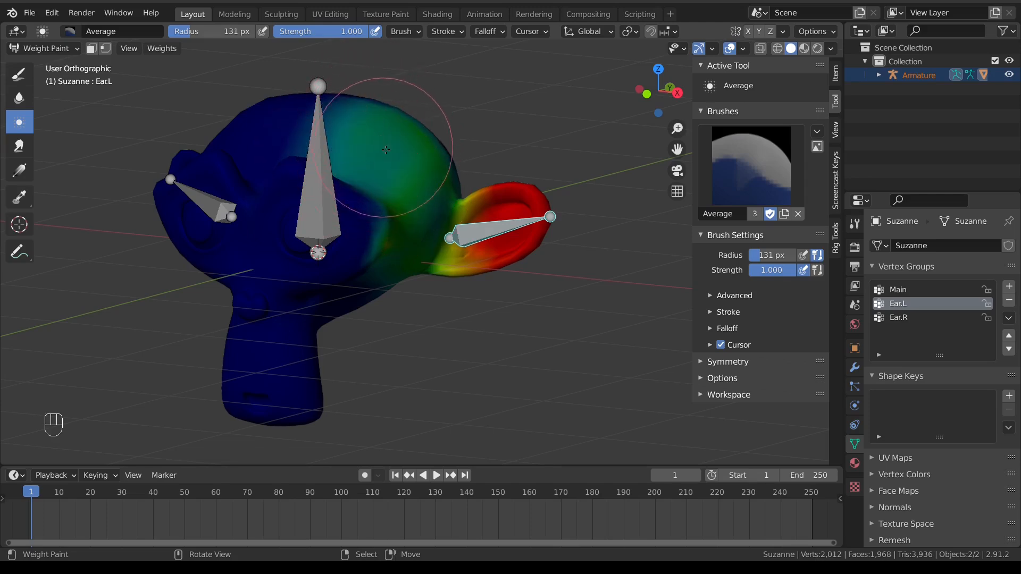
pyautogui.moveTo(449, 238); pyautogui.dragTo(449, 239)
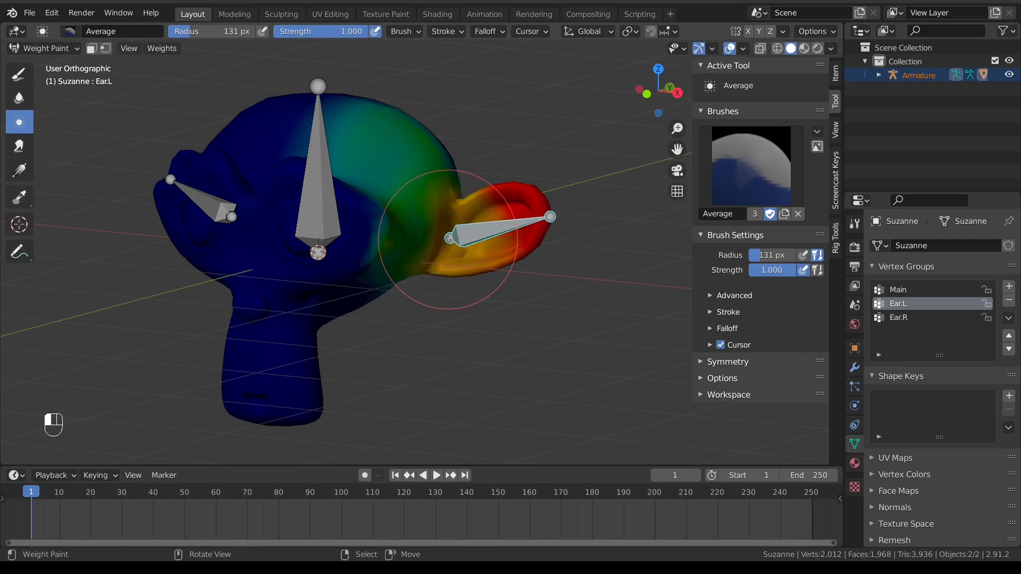
pyautogui.moveTo(449, 238)
pyautogui.mouseDown()
pyautogui.moveTo(413, 228)
pyautogui.moveTo(433, 240)
pyautogui.moveTo(517, 214)
pyautogui.moveTo(433, 228)
pyautogui.moveTo(450, 238)
pyautogui.mouseUp()
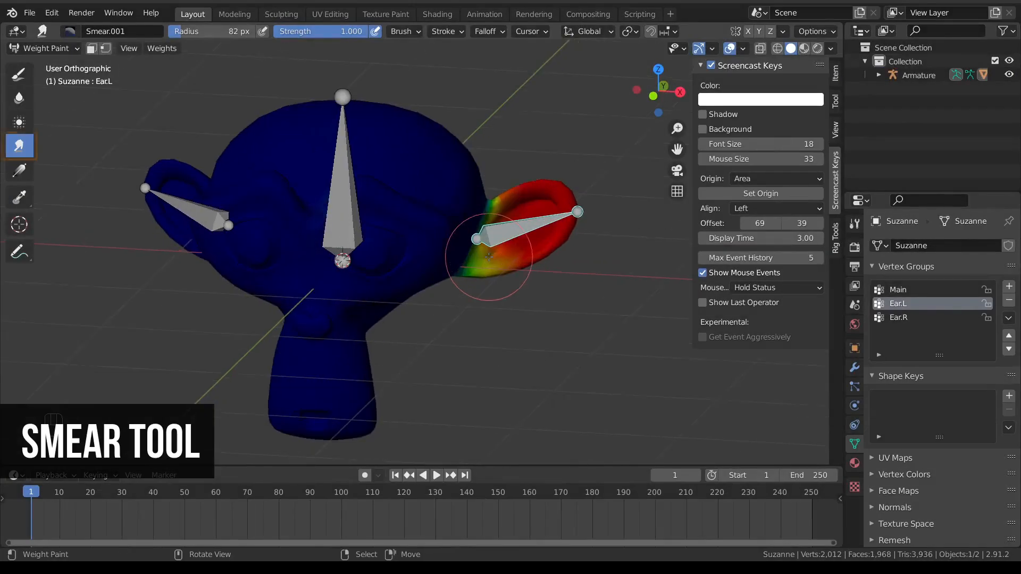
# Step: Smear the Ear.L weights from the inside of the ear onto the side of the head
pyautogui.scroll(2, 489, 257)
pyautogui.moveTo(487, 244)
pyautogui.mouseDown(button='middle')
pyautogui.moveTo(424, 241)
pyautogui.moveTo(456, 233)
pyautogui.mouseUp(button='middle')
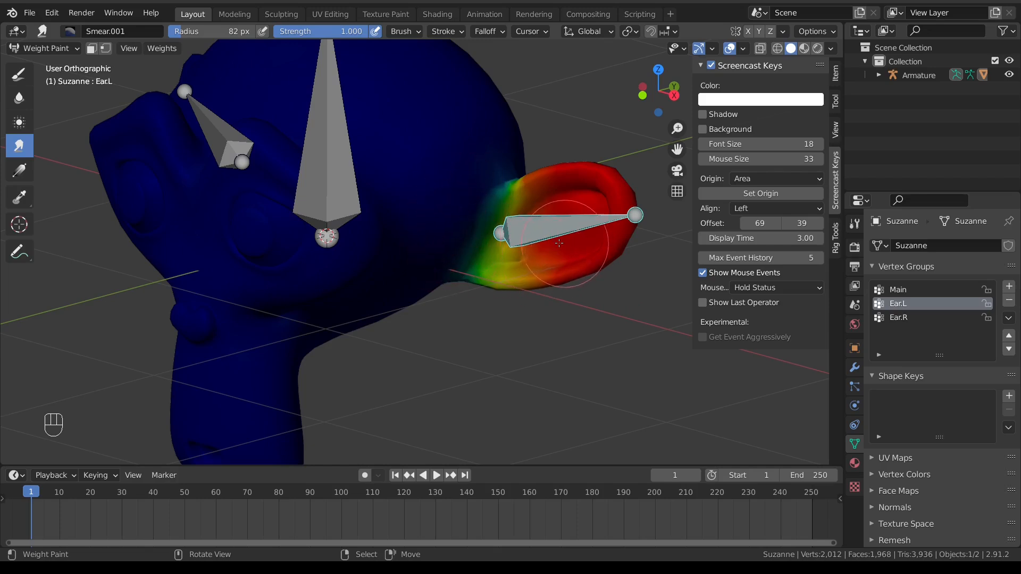
pyautogui.moveTo(558, 243); pyautogui.dragTo(436, 220)
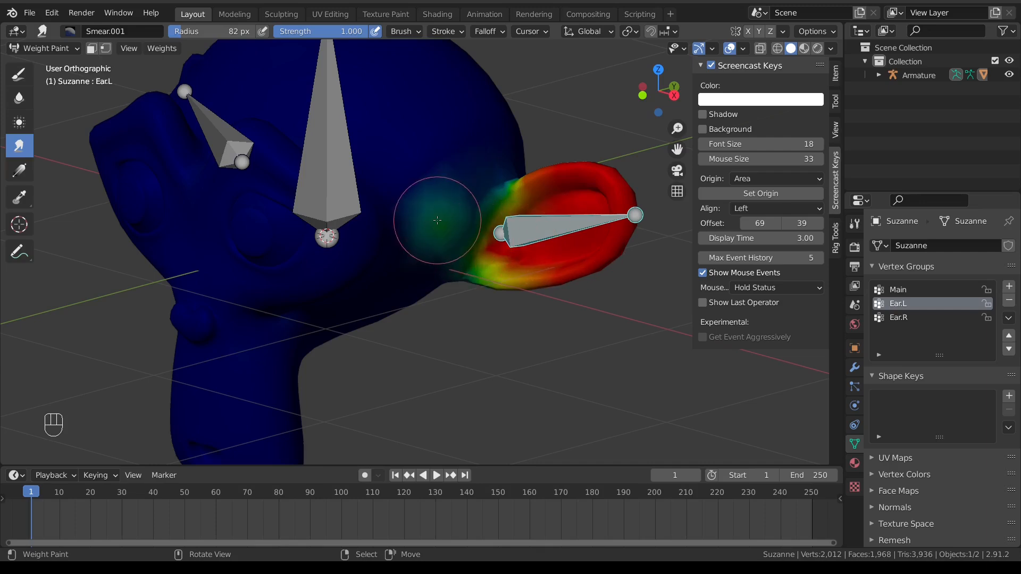
# Step: Blur the smeared Ear.L weights on the side of the head
pyautogui.click(19, 101)
pyautogui.moveTo(447, 225)
pyautogui.mouseDown()
pyautogui.moveTo(460, 228)
pyautogui.moveTo(463, 214)
pyautogui.mouseUp()
pyautogui.moveTo(463, 215); pyautogui.dragTo(450, 257)
# Step: Smear the Ear.L weights back from the head toward the ear with a 132 px radius, and blur the base of the ear
pyautogui.click(19, 145)
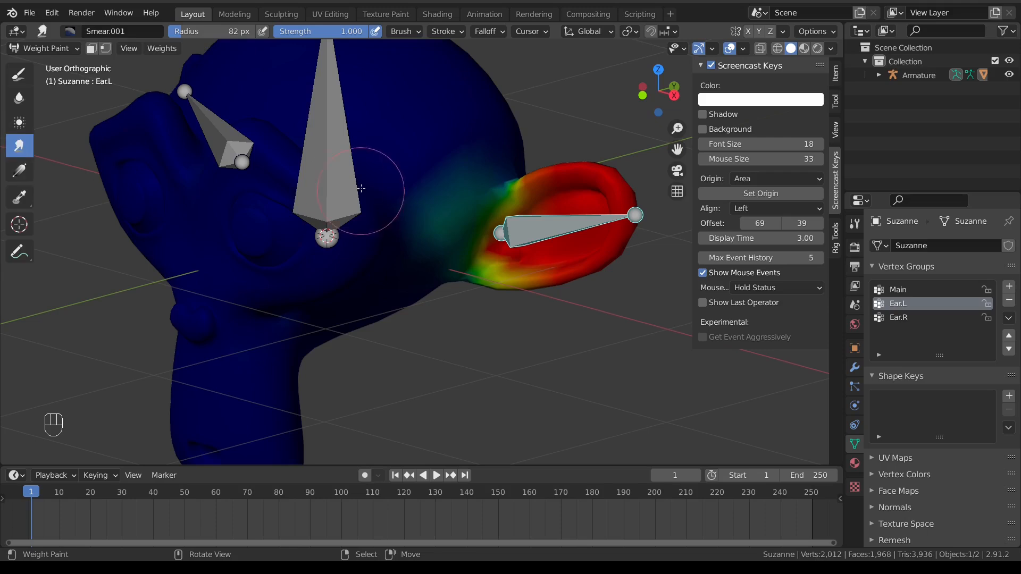
pyautogui.press('f')
pyautogui.click(420, 180)
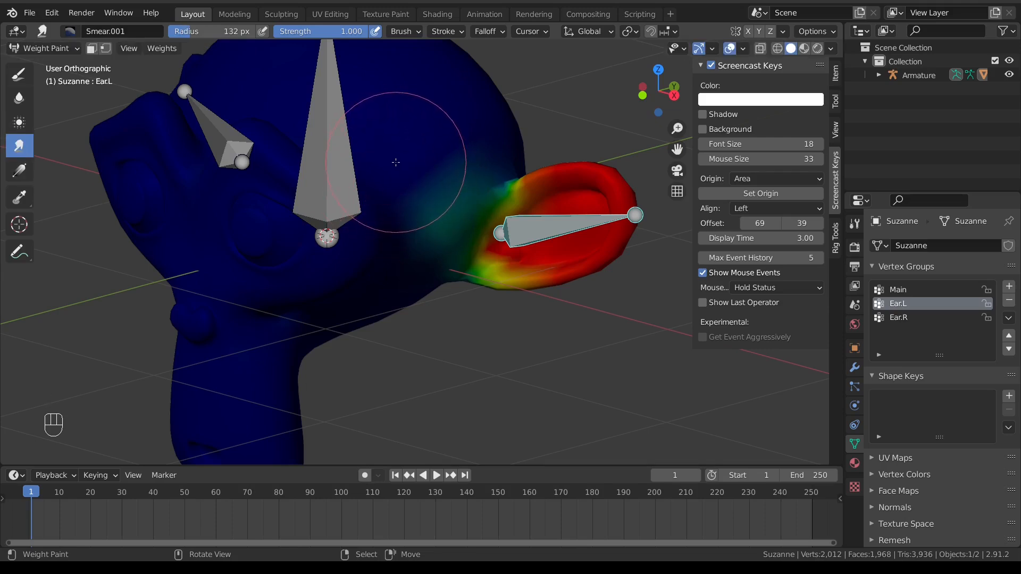
pyautogui.moveTo(396, 163); pyautogui.dragTo(500, 233)
pyautogui.moveTo(570, 232); pyautogui.dragTo(486, 235)
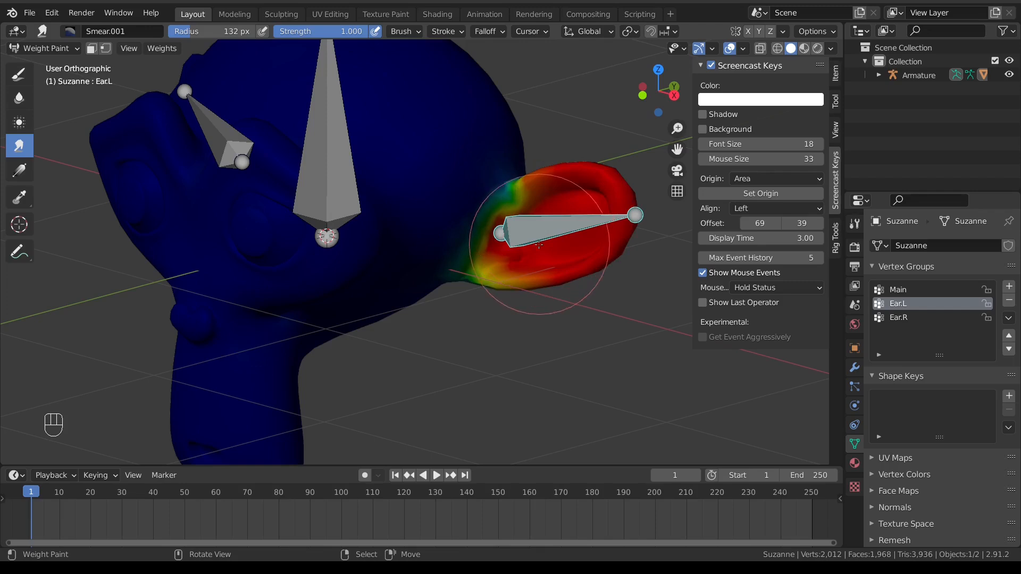
pyautogui.click(19, 97)
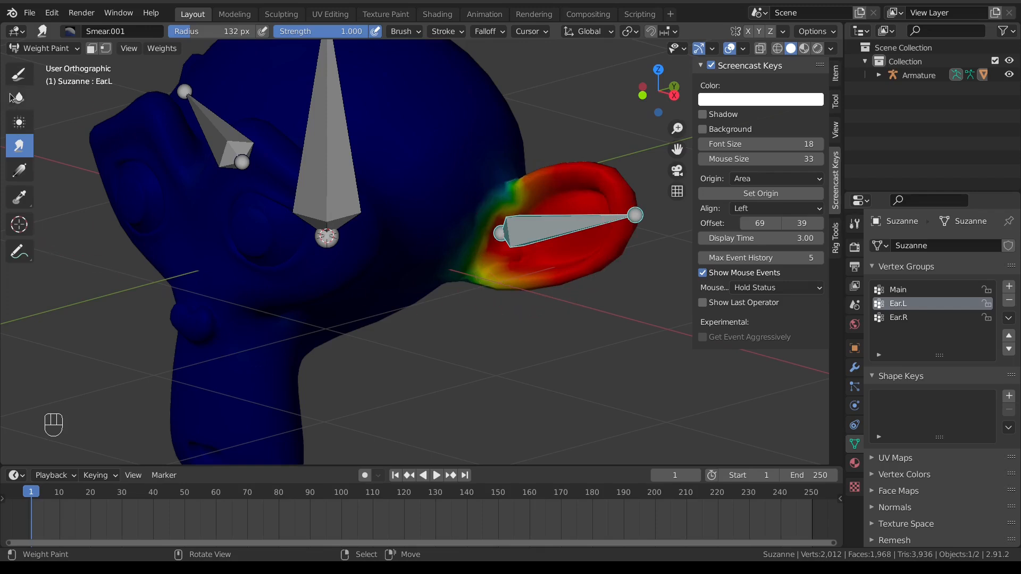
pyautogui.moveTo(503, 228)
pyautogui.mouseDown()
pyautogui.moveTo(499, 261)
pyautogui.moveTo(499, 223)
pyautogui.mouseUp()
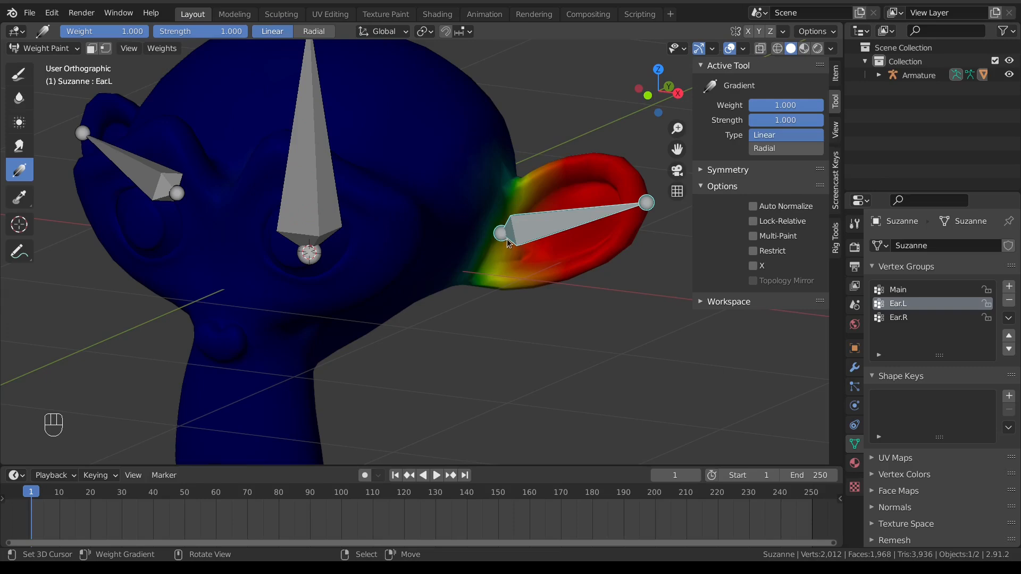
# Step: Apply a linear Ear.L weight gradient from the ear base onto the head, and another from the top of the head to the ear's underside
pyautogui.moveTo(501, 230); pyautogui.dragTo(457, 207)
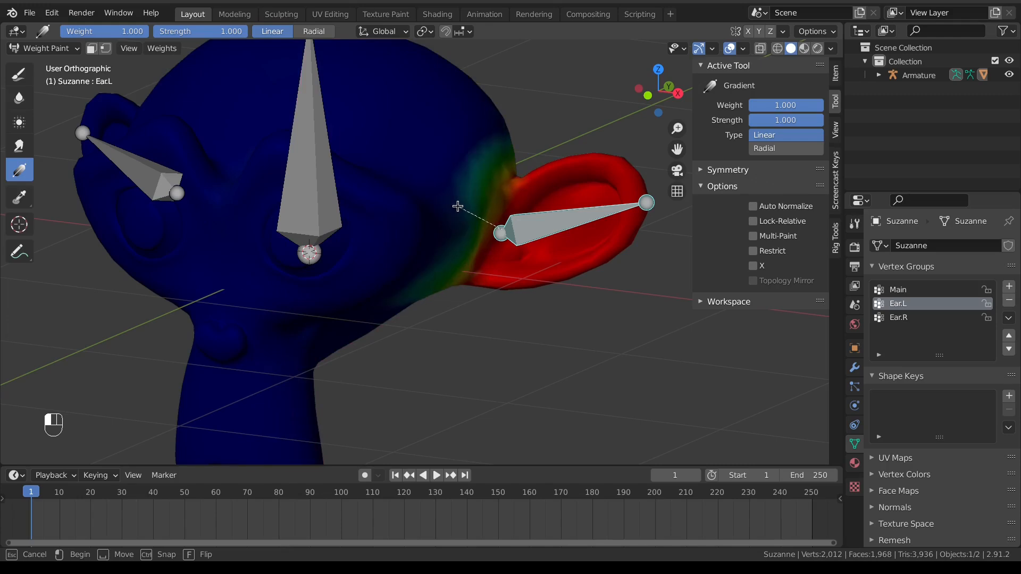
pyautogui.moveTo(458, 207); pyautogui.dragTo(458, 206)
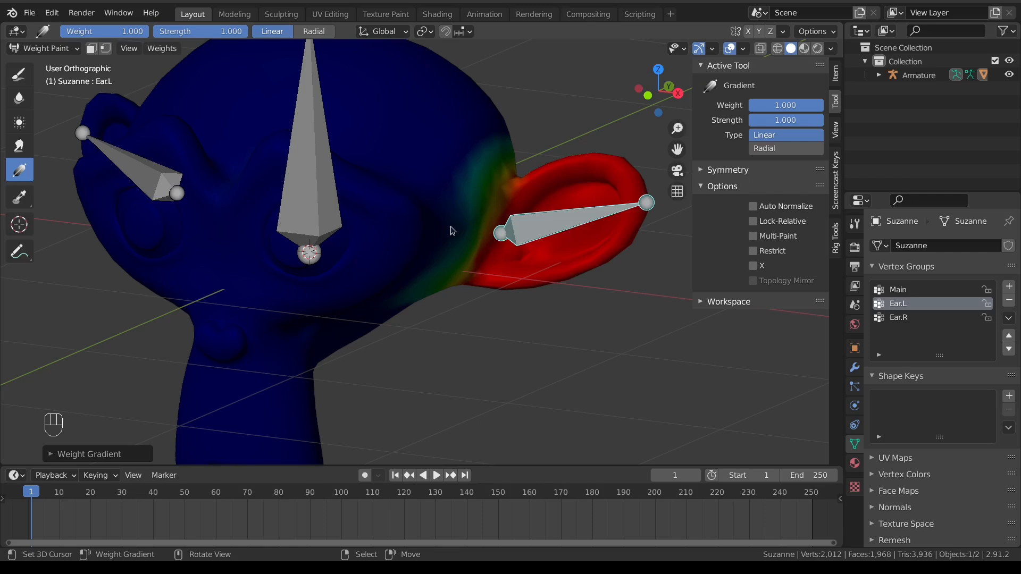
pyautogui.moveTo(383, 98); pyautogui.dragTo(475, 278)
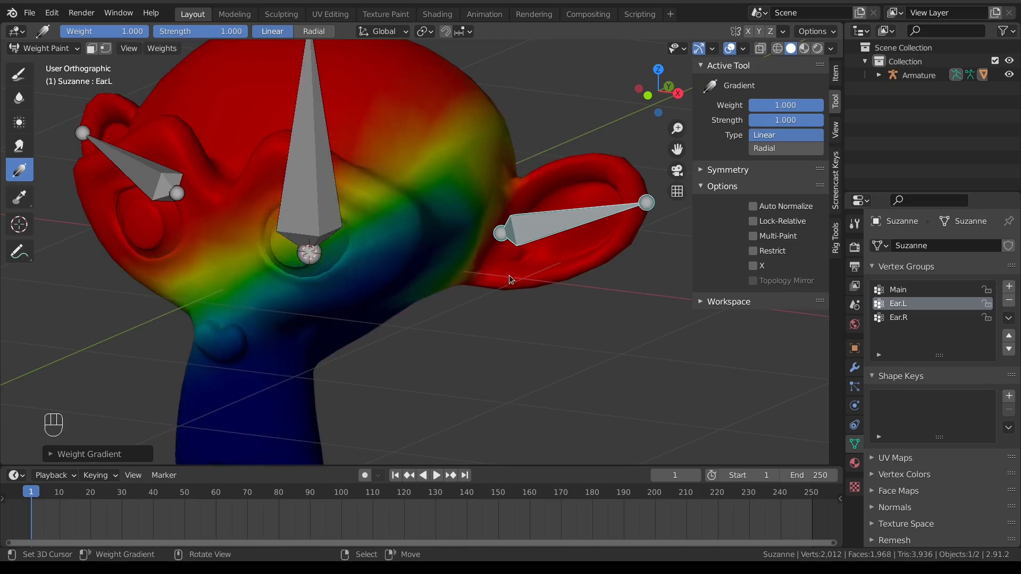
# Step: Undo the last Ear.L weight gradient, and try a radial and a linear gradient from the top of the head toward the opposite ear
pyautogui.hotkey('ctrl', 'z')
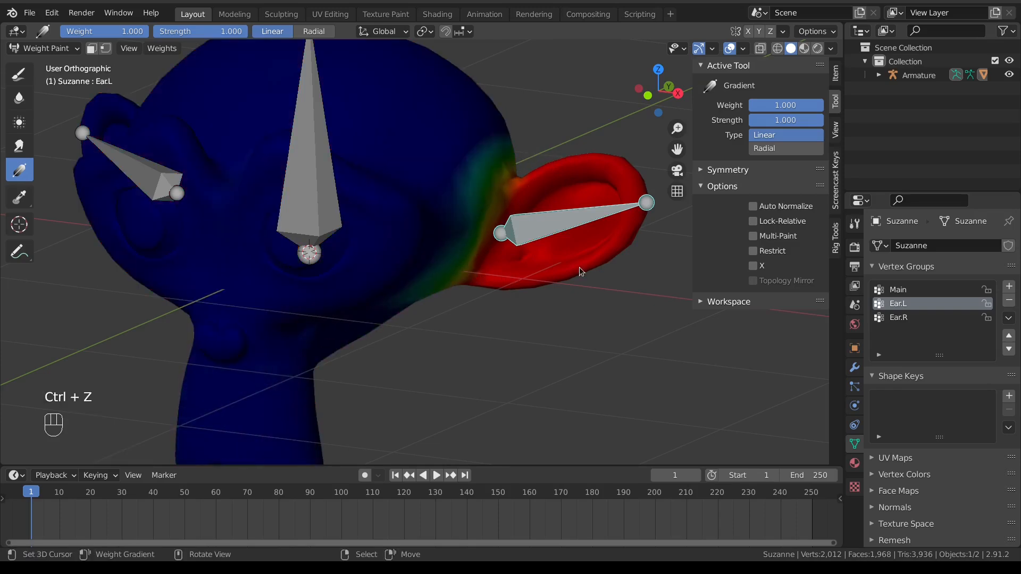
pyautogui.click(786, 148)
pyautogui.moveTo(404, 123); pyautogui.dragTo(227, 173)
pyautogui.rightClick(226, 173)
pyautogui.click(786, 136)
pyautogui.moveTo(395, 115); pyautogui.dragTo(150, 252)
pyautogui.rightClick(152, 256)
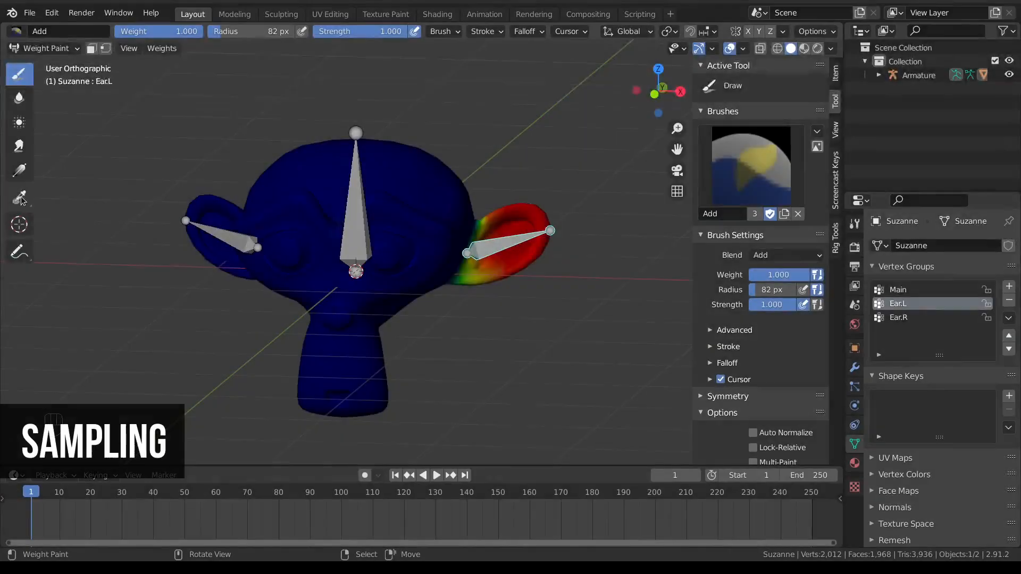
# Step: Use the Sample Vertex Group tool to pick the Ear.R group from the head, followed by the Main group from the ear
pyautogui.click(20, 198)
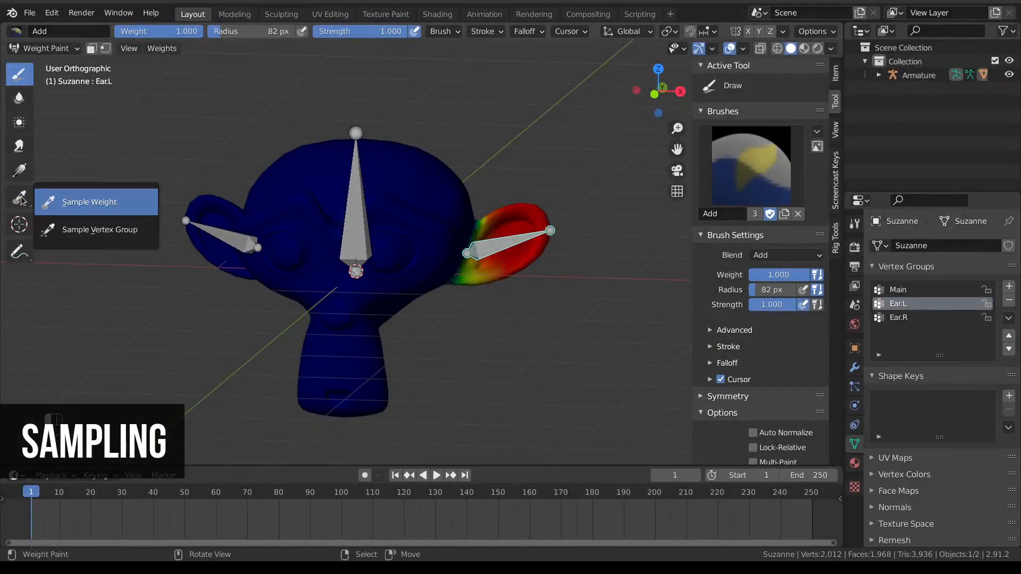
pyautogui.click(119, 232)
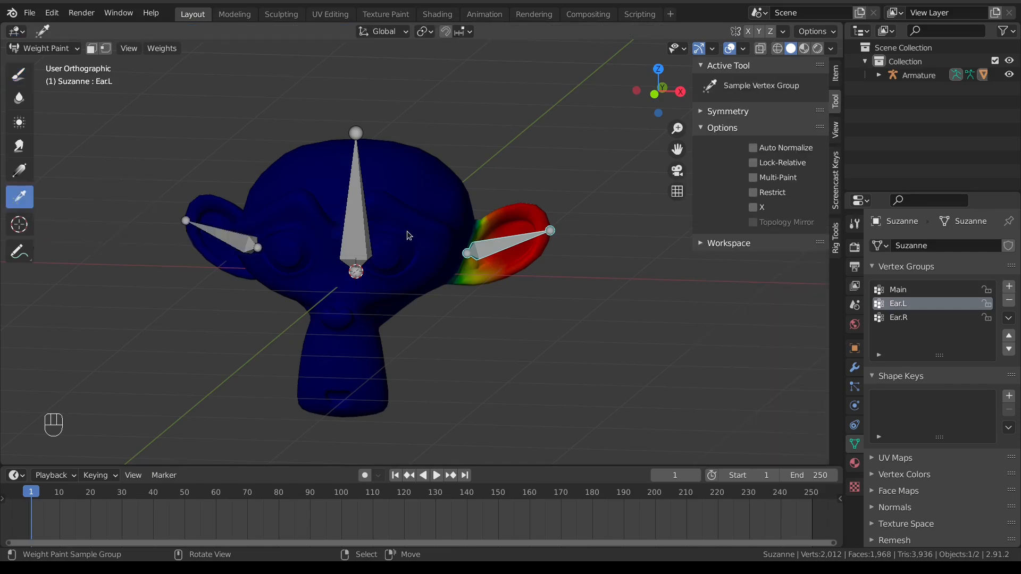
pyautogui.click(430, 199)
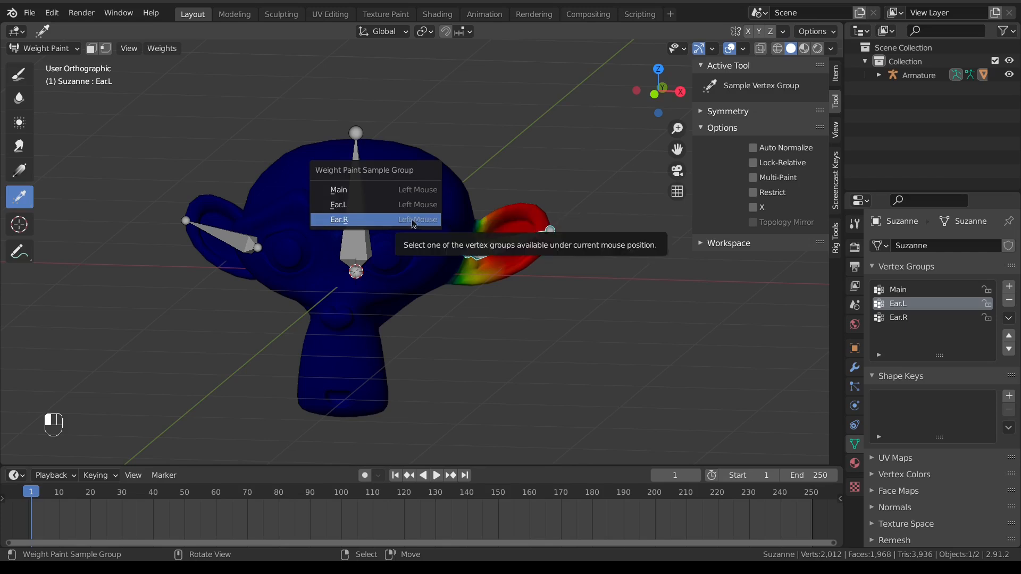
pyautogui.click(412, 220)
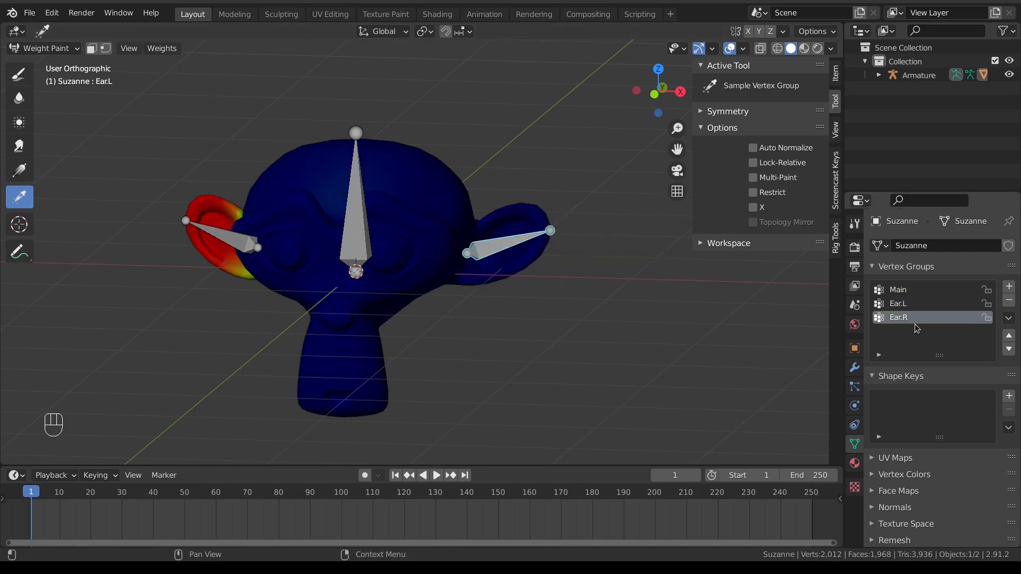
pyautogui.click(505, 221)
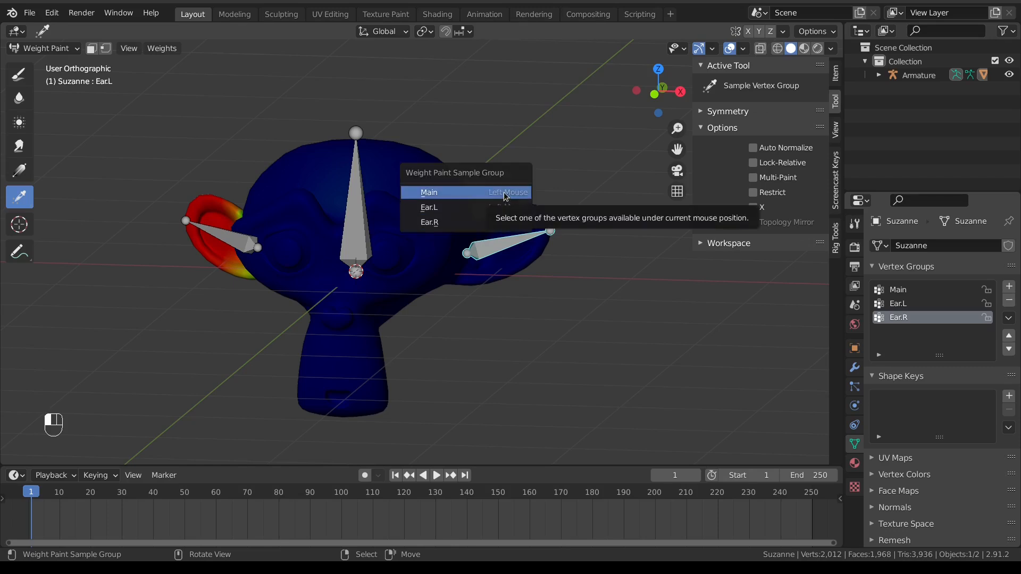
pyautogui.click(505, 196)
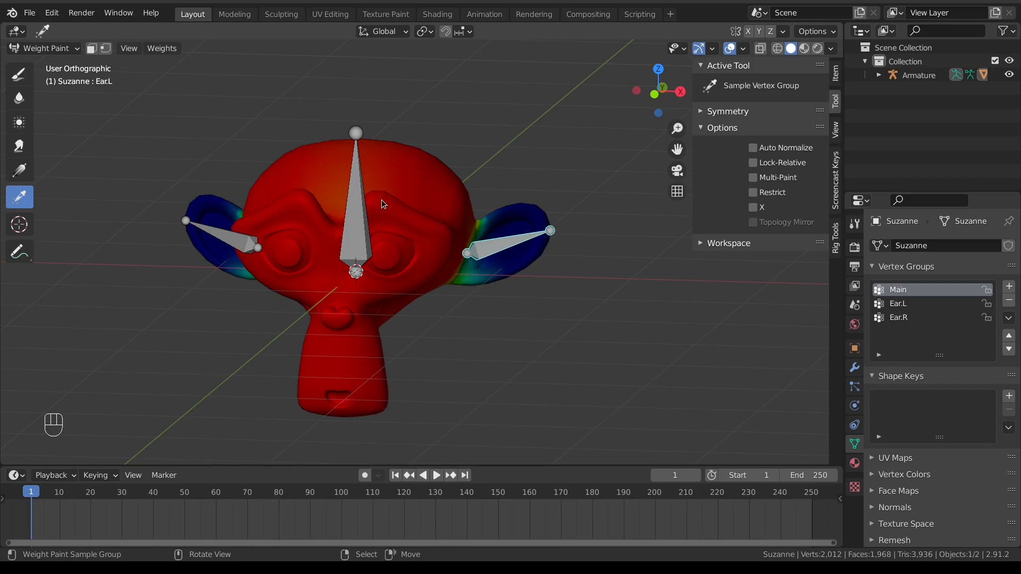
# Step: Sample the Main weight on the head with the Sample Weight tool, and sample the head and ear again while in the Draw tool
pyautogui.moveTo(19, 197); pyautogui.dragTo(103, 207)
pyautogui.click(426, 190)
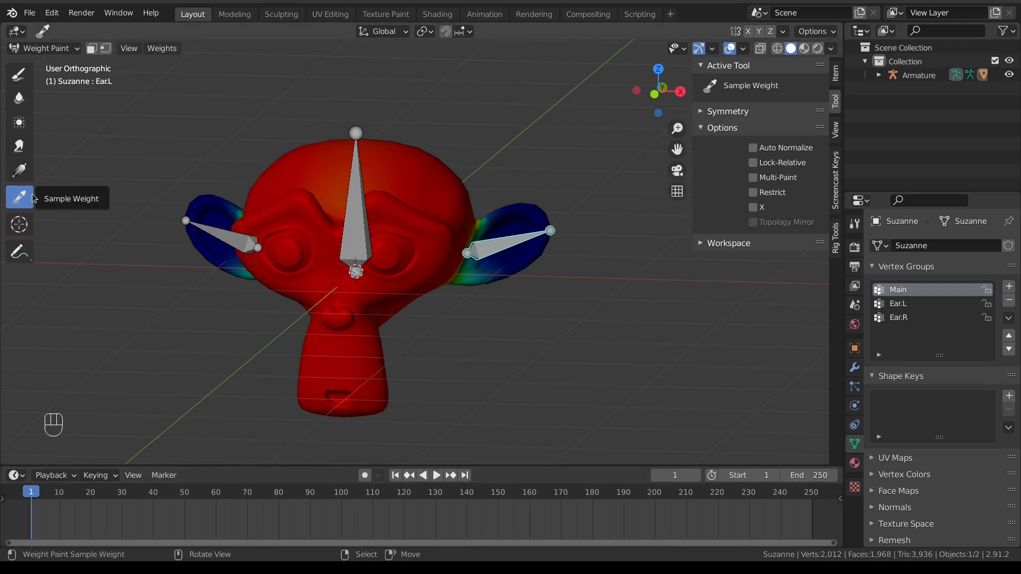
pyautogui.click(21, 78)
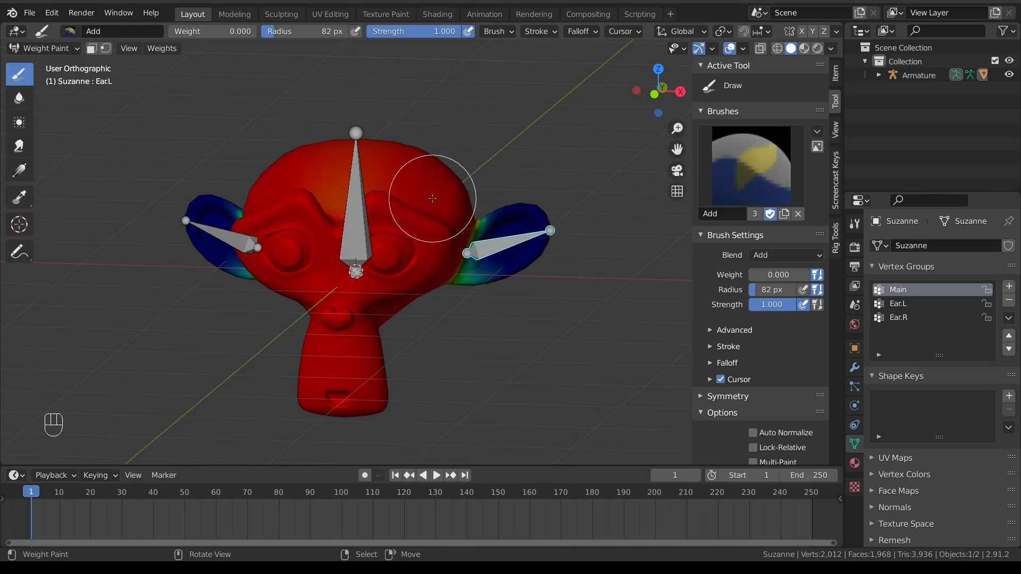
pyautogui.press('ctrl')
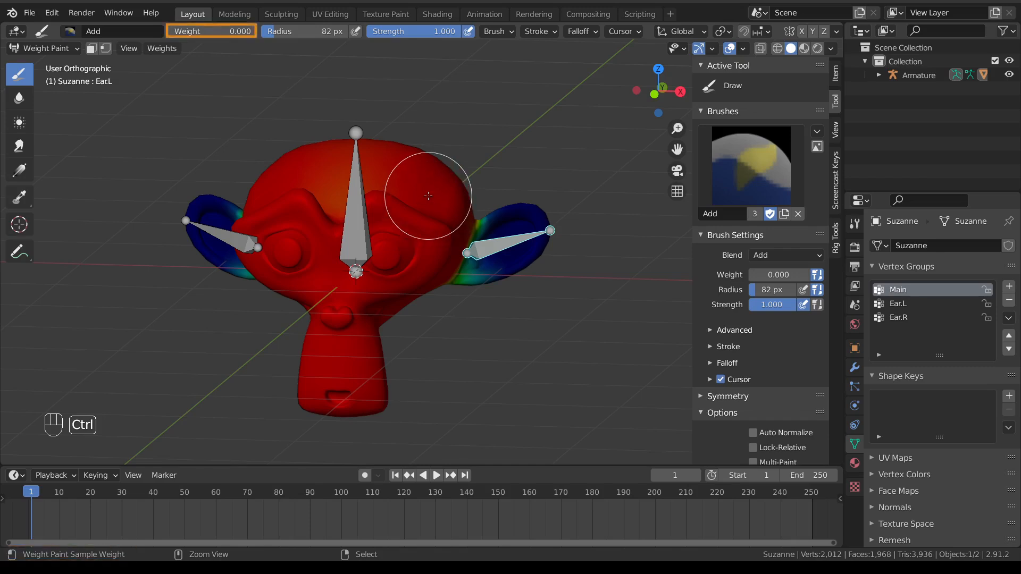
pyautogui.keyDown('ctrl'); pyautogui.click(428, 191); pyautogui.keyUp('ctrl')
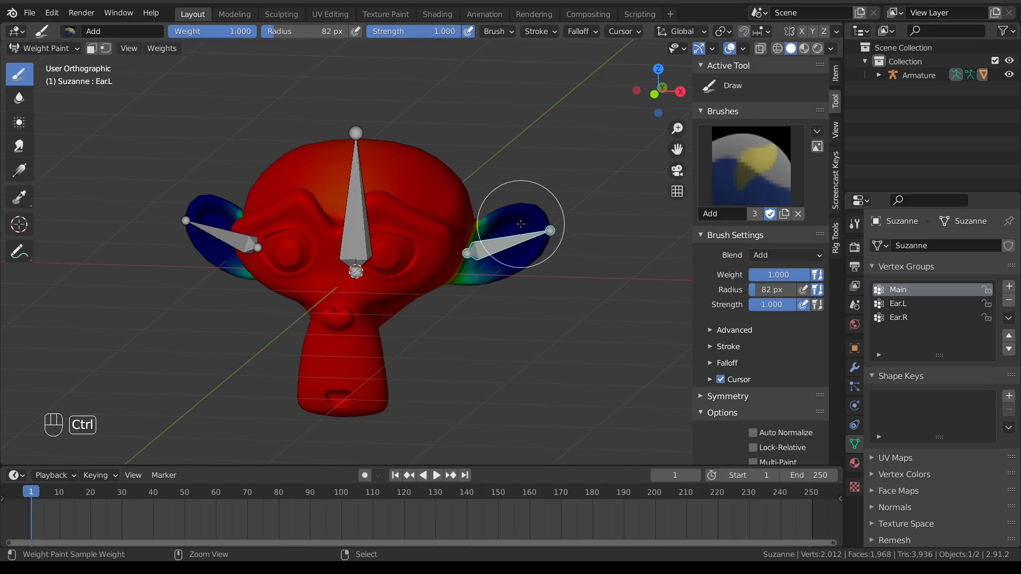
pyautogui.keyDown('ctrl'); pyautogui.click(523, 223); pyautogui.keyUp('ctrl')
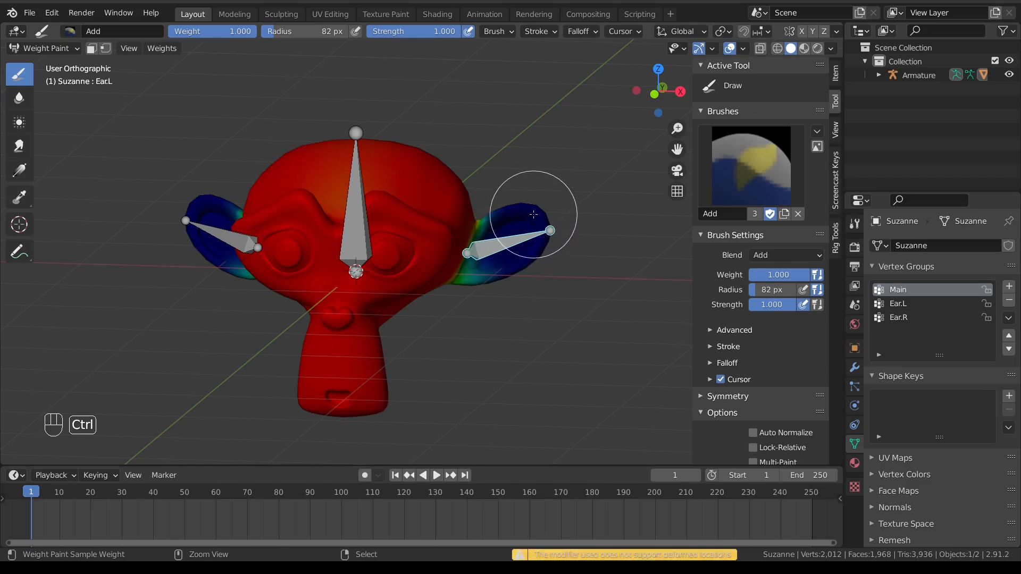
pyautogui.keyDown('ctrl'); pyautogui.click(518, 216); pyautogui.keyUp('ctrl')
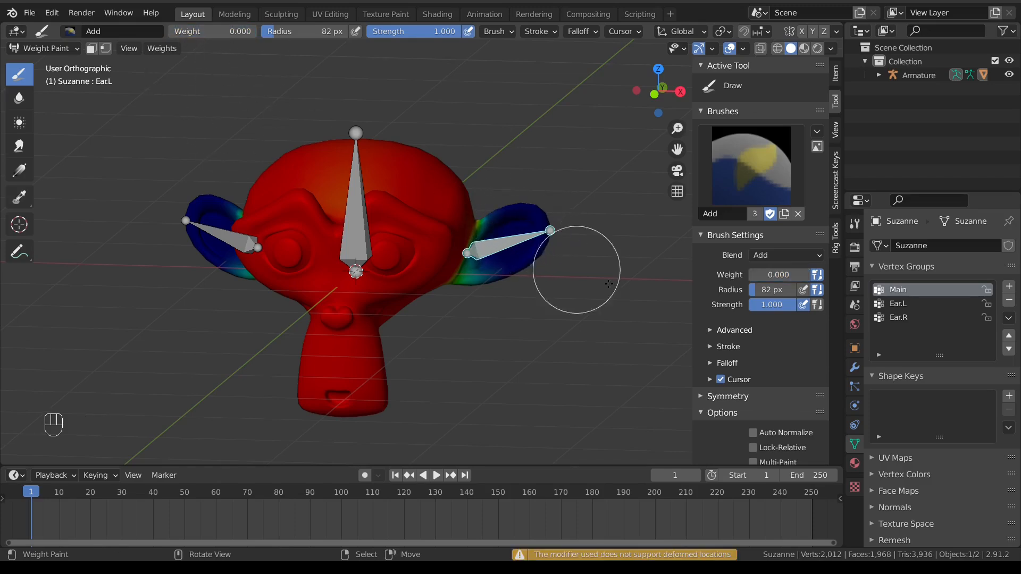
# Step: Turn off both of Suzanne's modifiers and sample the Main weights alternately from the head and the Ear.L side ear
pyautogui.click(855, 367)
pyautogui.moveTo(965, 270); pyautogui.dragTo(946, 288)
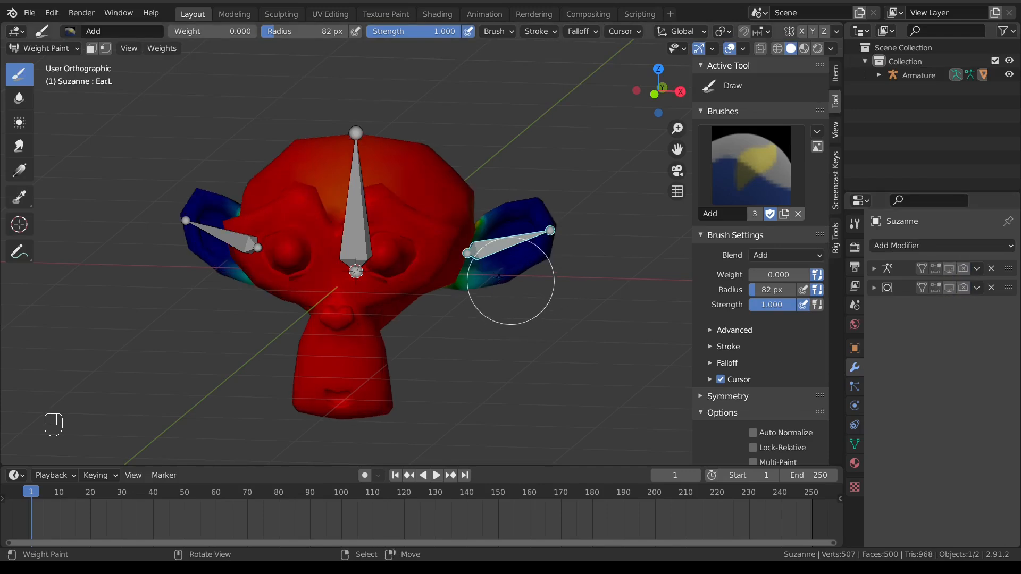
pyautogui.press('ctrl')
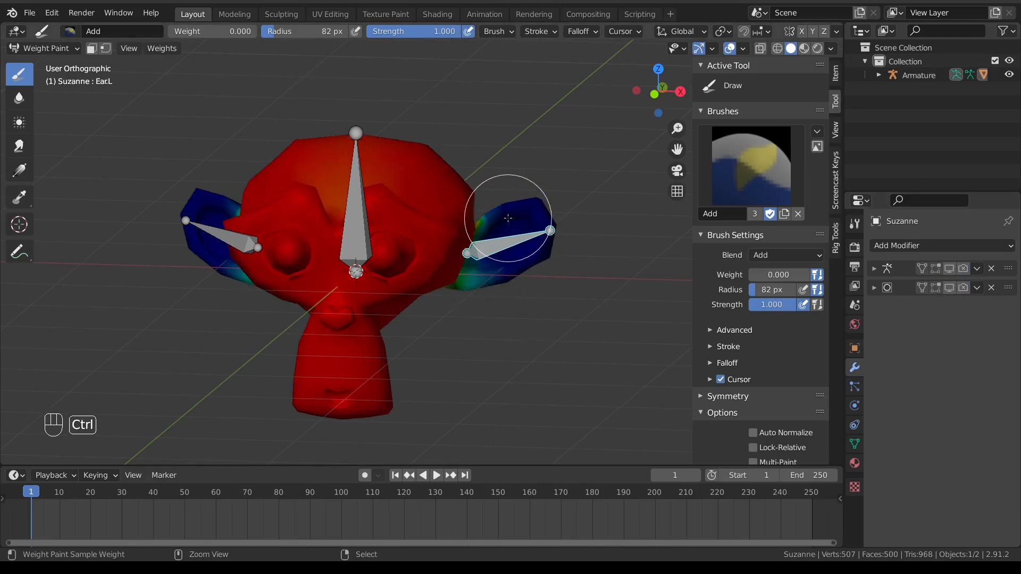
pyautogui.keyDown('ctrl'); pyautogui.click(410, 181); pyautogui.keyUp('ctrl')
pyautogui.keyDown('ctrl'); pyautogui.click(516, 223); pyautogui.keyUp('ctrl')
pyautogui.keyDown('ctrl'); pyautogui.click(415, 185); pyautogui.keyUp('ctrl')
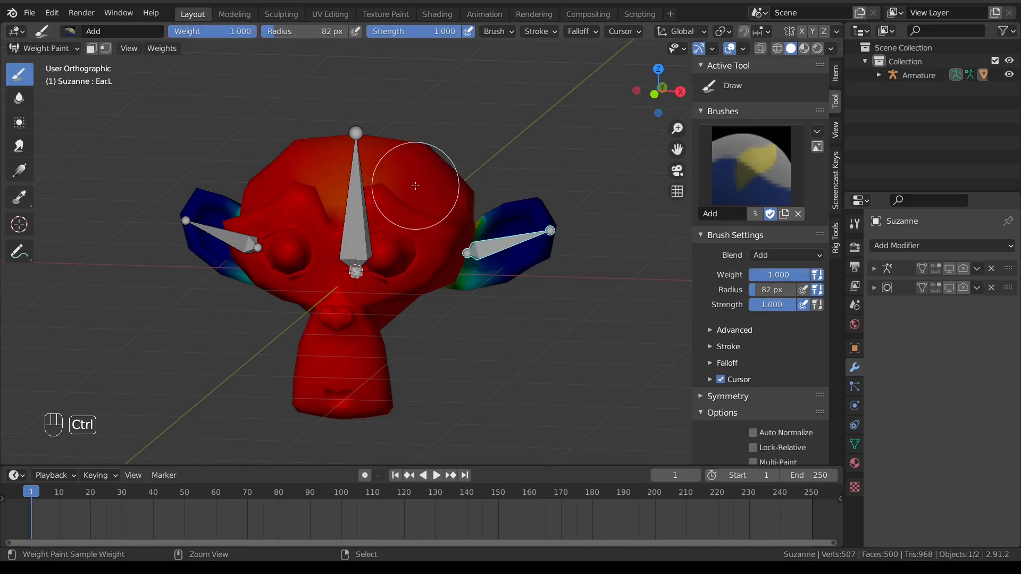
pyautogui.keyDown('ctrl'); pyautogui.click(525, 217); pyautogui.keyUp('ctrl')
pyautogui.keyDown('ctrl'); pyautogui.click(417, 179); pyautogui.keyUp('ctrl')
pyautogui.keyDown('ctrl'); pyautogui.click(523, 223); pyautogui.keyUp('ctrl')
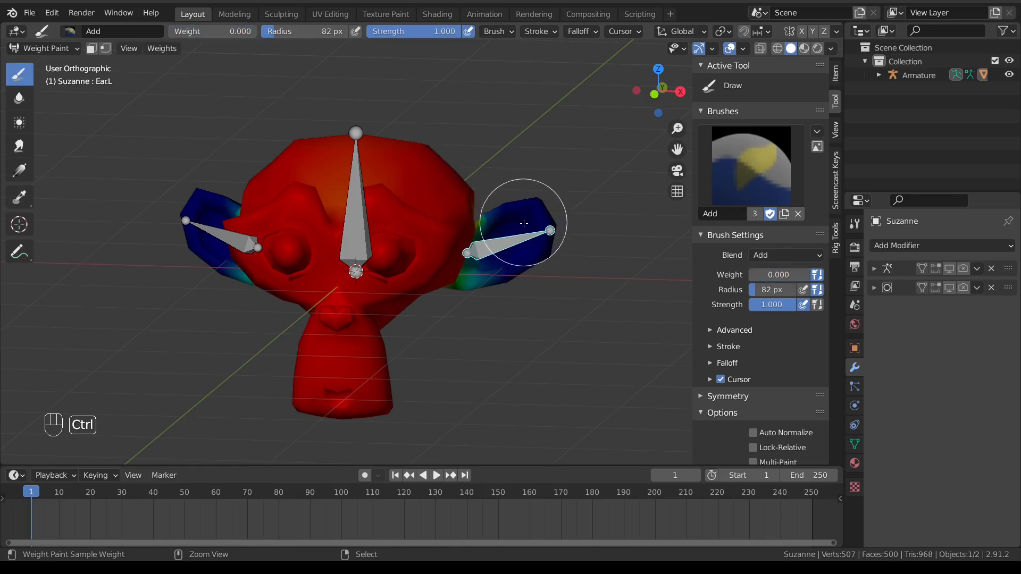
pyautogui.keyDown('ctrl'); pyautogui.click(394, 168); pyautogui.keyUp('ctrl')
# Step: Sample the Main weights across the transition from the head through the ear base to the Ear.L side ear
pyautogui.moveTo(546, 247); pyautogui.dragTo(482, 241, button='middle')
pyautogui.keyDown('ctrl'); pyautogui.click(458, 232); pyautogui.keyUp('ctrl')
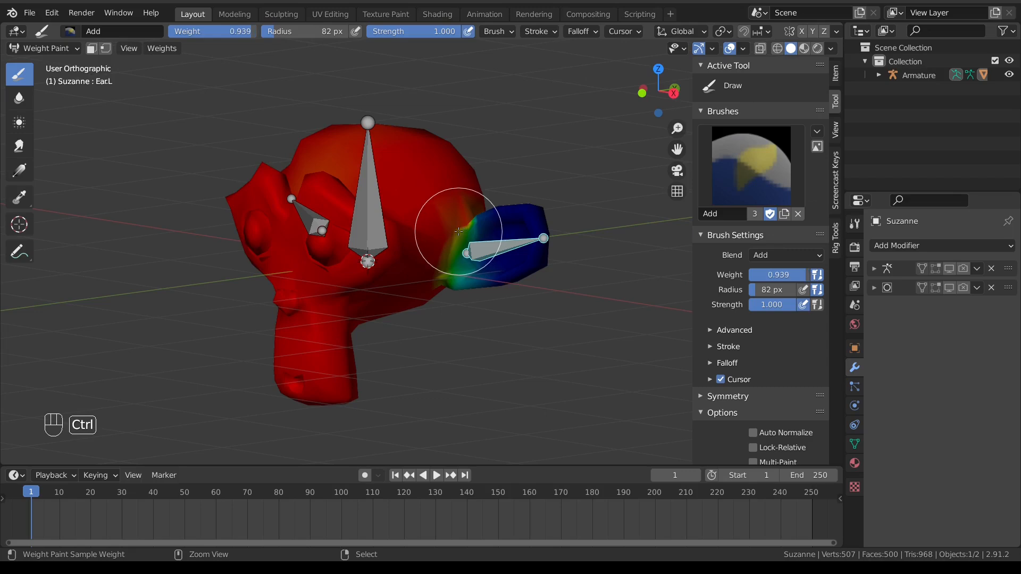
pyautogui.keyDown('ctrl'); pyautogui.click(468, 236); pyautogui.keyUp('ctrl')
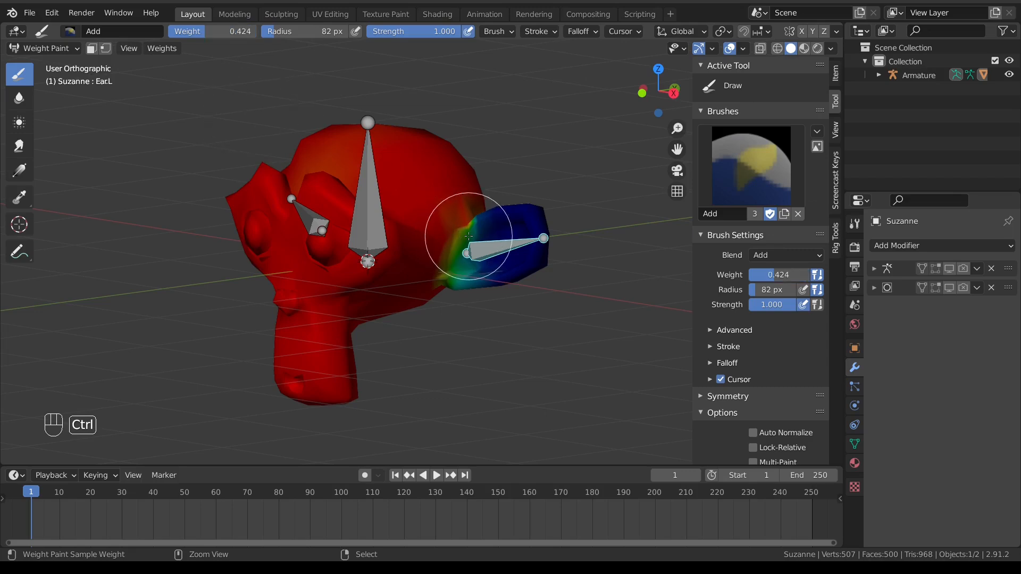
pyautogui.keyDown('ctrl'); pyautogui.click(508, 235); pyautogui.keyUp('ctrl')
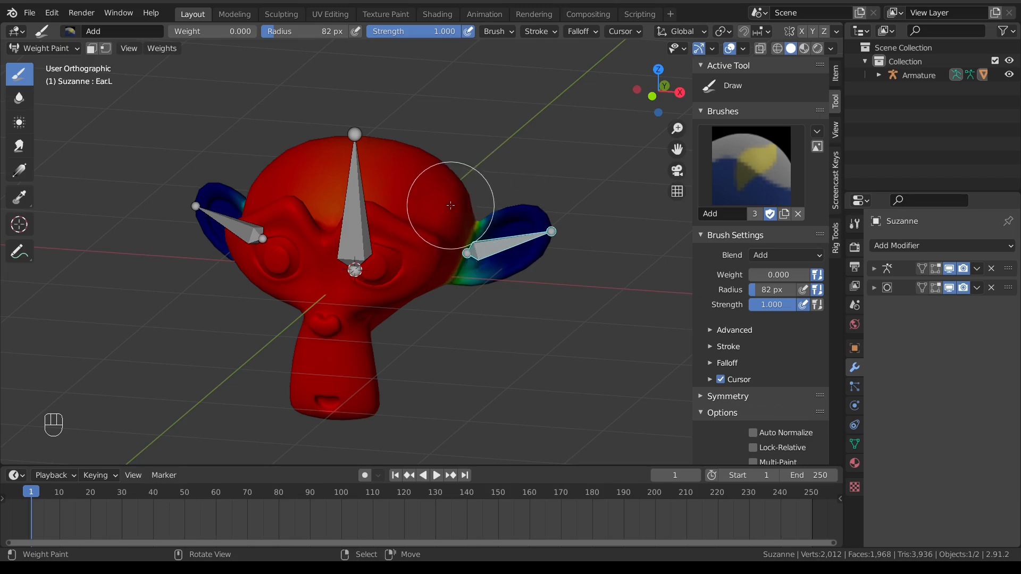
# Step: While in the Draw tool, sample vertex groups from the mesh to switch to Ear.L, Ear.R and back to Main
pyautogui.press('ctrl')
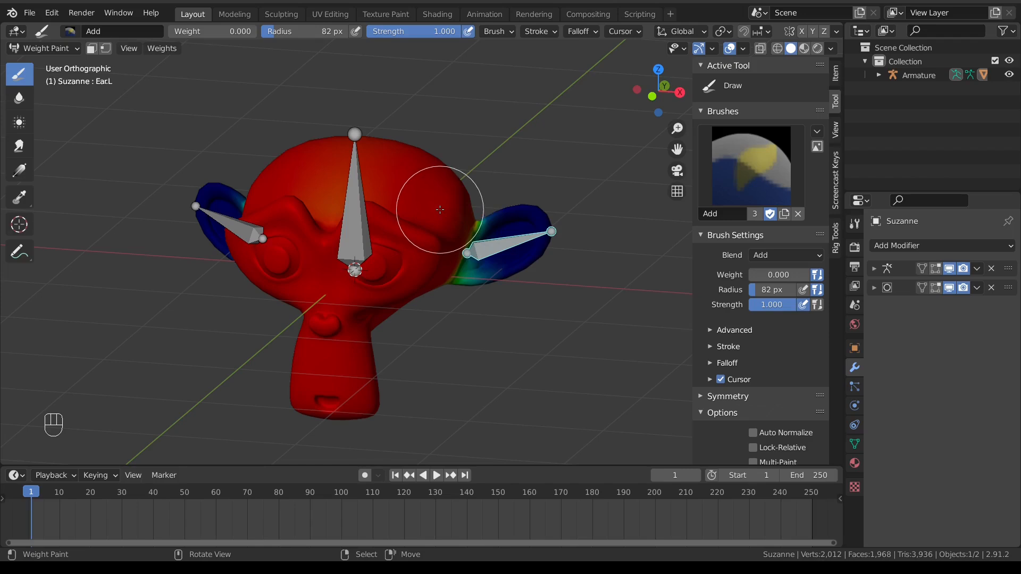
pyautogui.press('shift')
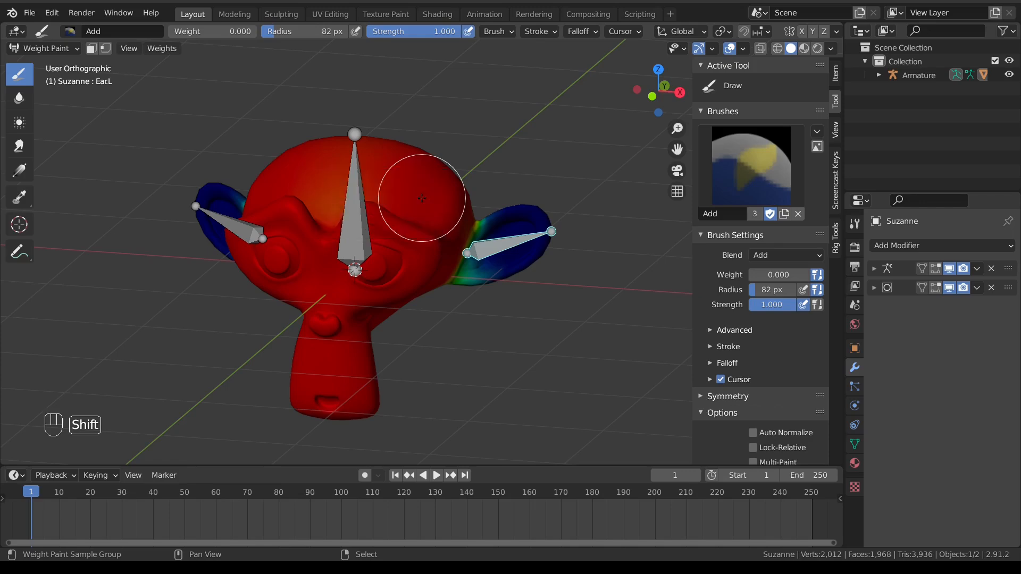
pyautogui.keyDown('shift'); pyautogui.click(422, 198); pyautogui.keyUp('shift')
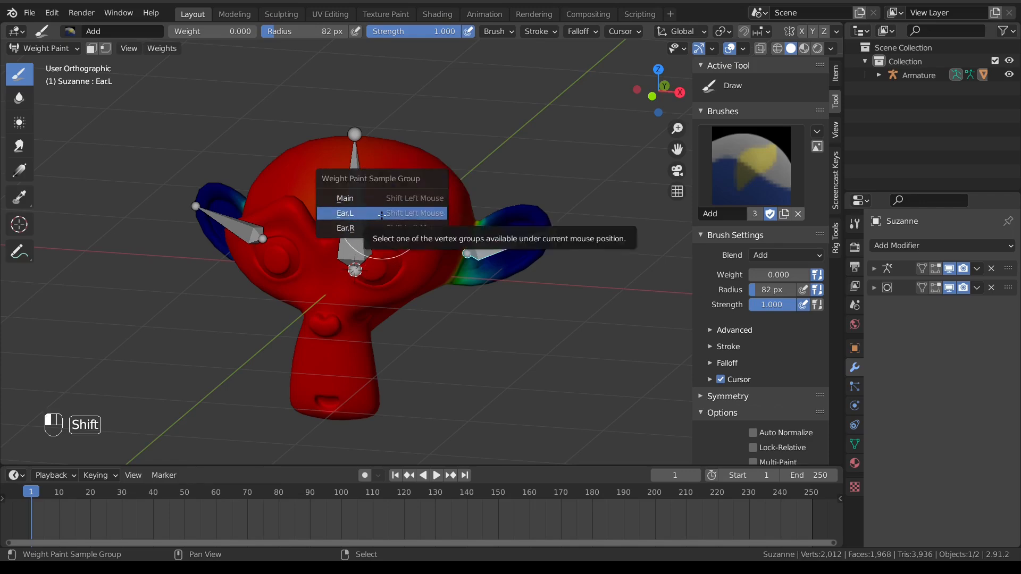
pyautogui.click(382, 213)
pyautogui.keyDown('shift'); pyautogui.click(373, 177); pyautogui.keyUp('shift')
pyautogui.click(372, 194)
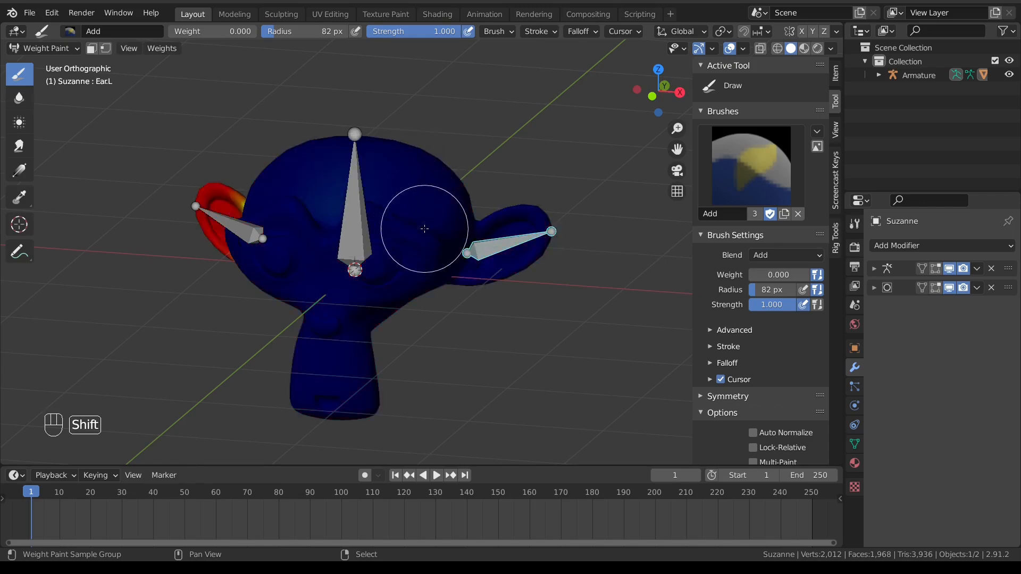
pyautogui.keyDown('shift'); pyautogui.click(524, 215); pyautogui.keyUp('shift')
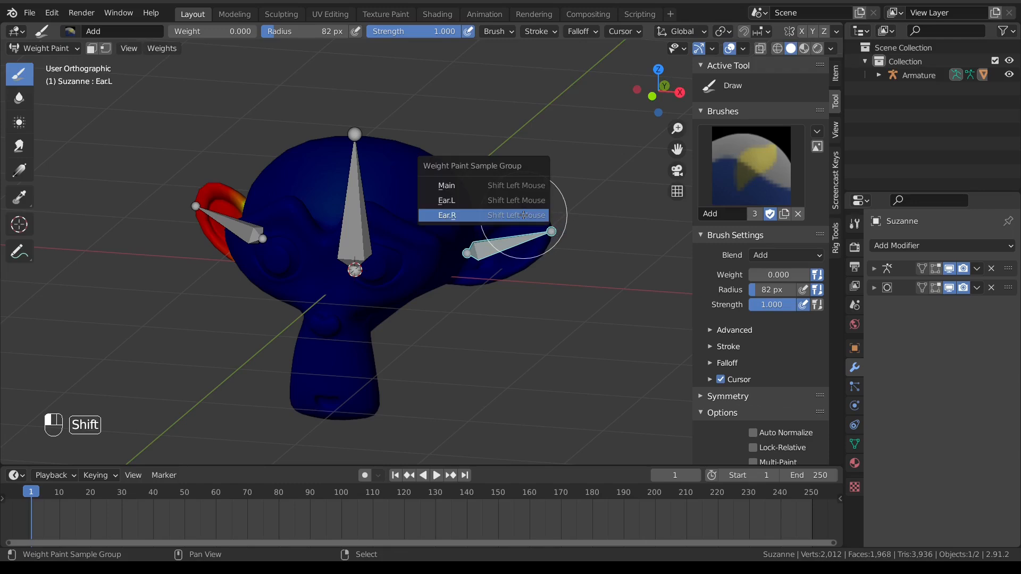
pyautogui.click(511, 186)
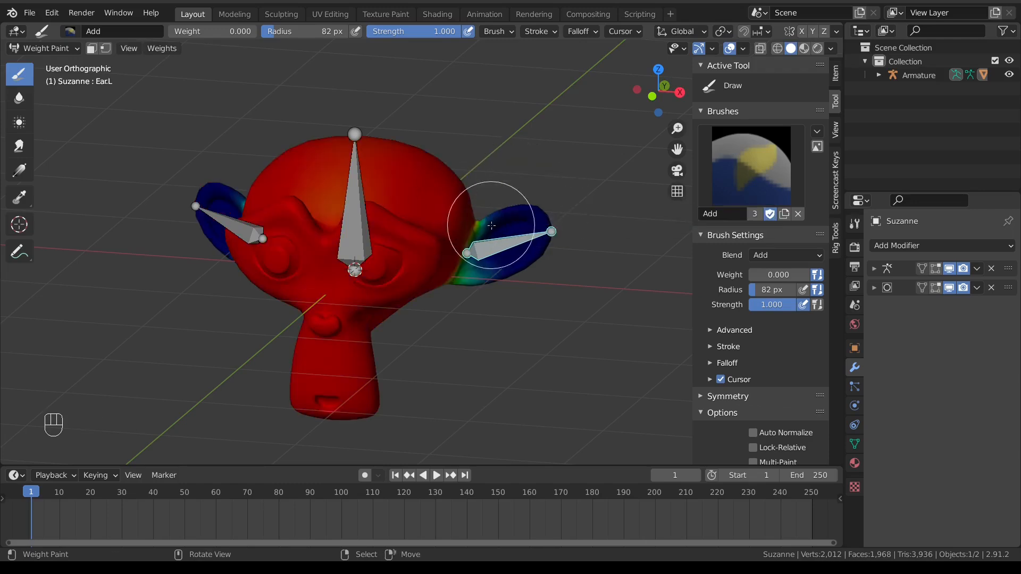
# Step: Select the Ear.L bone and apply linear weight gradients from the ear across the head, first with weight 0.000 and again with weight 1.000
pyautogui.keyDown('alt'); pyautogui.rightClick(493, 235); pyautogui.keyUp('alt')
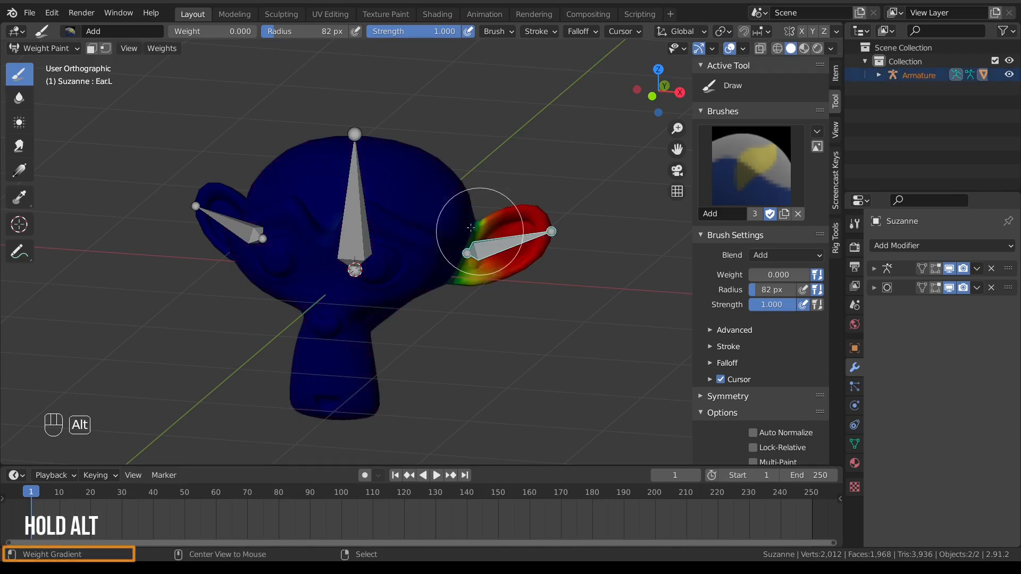
pyautogui.keyDown('alt'); pyautogui.moveTo(453, 212); pyautogui.dragTo(340, 200); pyautogui.keyUp('alt')
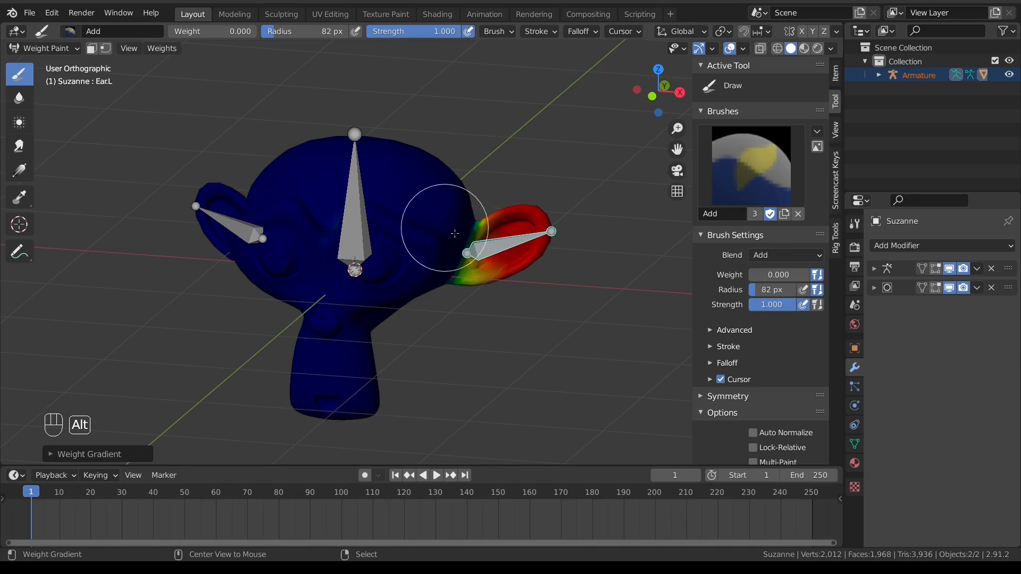
pyautogui.moveTo(177, 35); pyautogui.dragTo(255, 35)
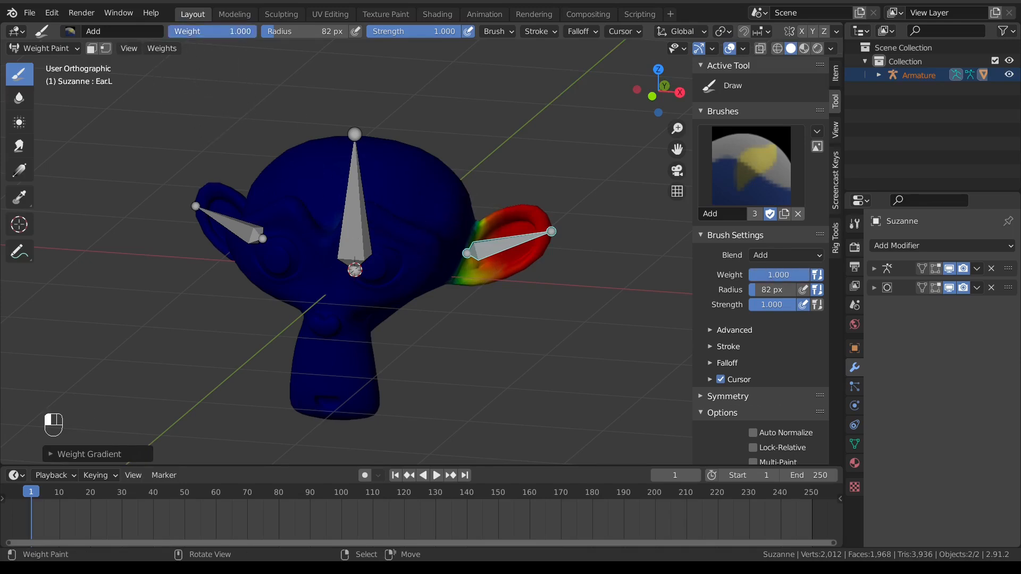
pyautogui.moveTo(466, 248)
pyautogui.keyDown('alt'); pyautogui.mouseDown()
pyautogui.moveTo(335, 209)
pyautogui.moveTo(256, 200)
pyautogui.moveTo(342, 228)
pyautogui.moveTo(252, 234)
pyautogui.mouseUp(); pyautogui.keyUp('alt')
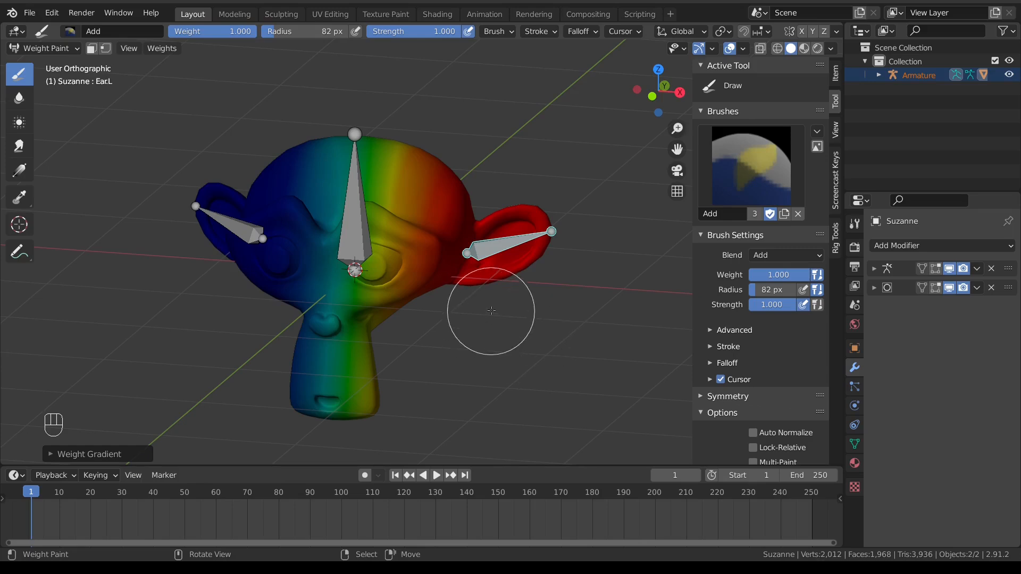